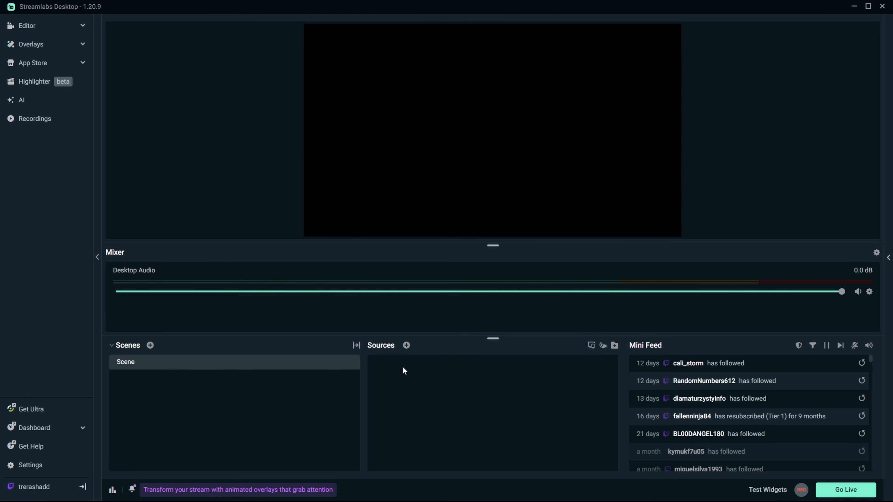
Step: Rename the default scene as Starting Soon
mouse_move(285, 365)
right_click(175, 366)
click(199, 380)
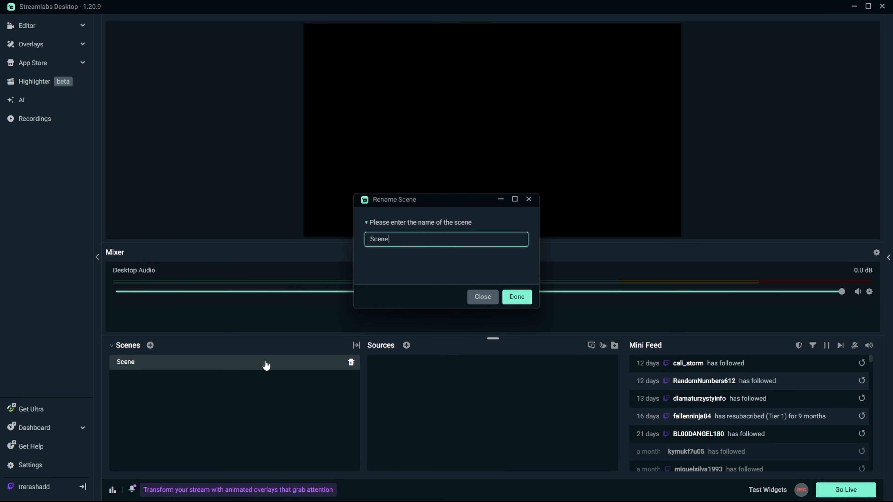
key(BackSpace)
click(516, 296)
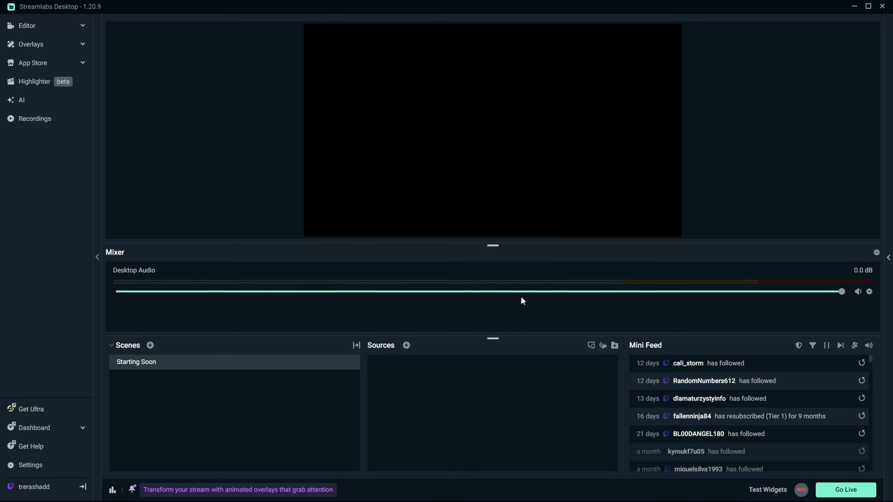
Step: Add a new scene named Just Chatting
click(149, 346)
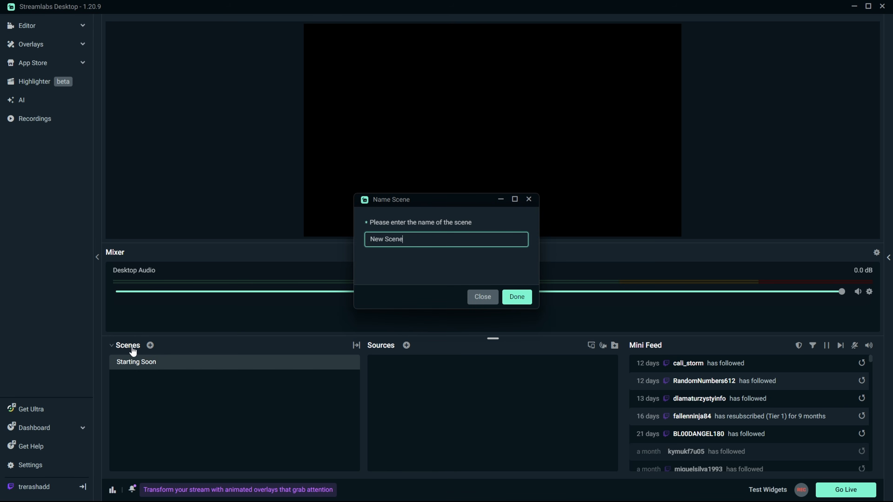
key(ctrl+a)
key(BackSpace)
text(Just Chatting)
key(Return)
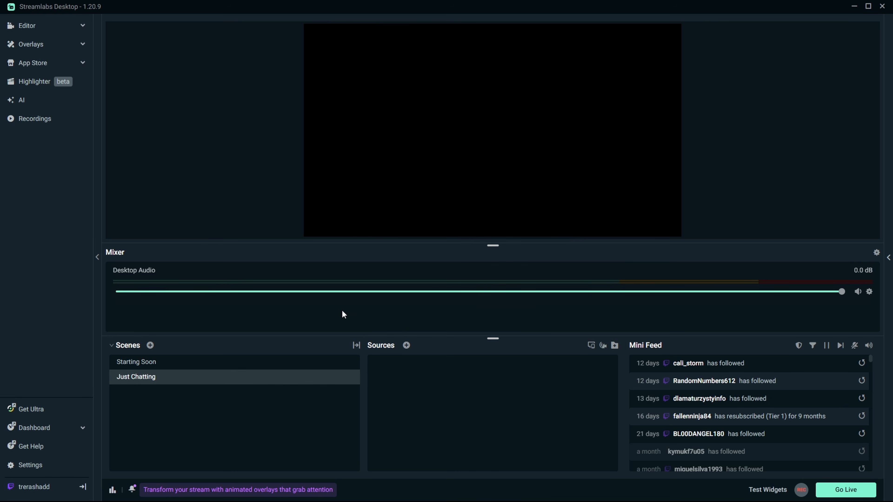
Step: Add a new scene named Gameplay
click(150, 345)
key(ctrl+a)
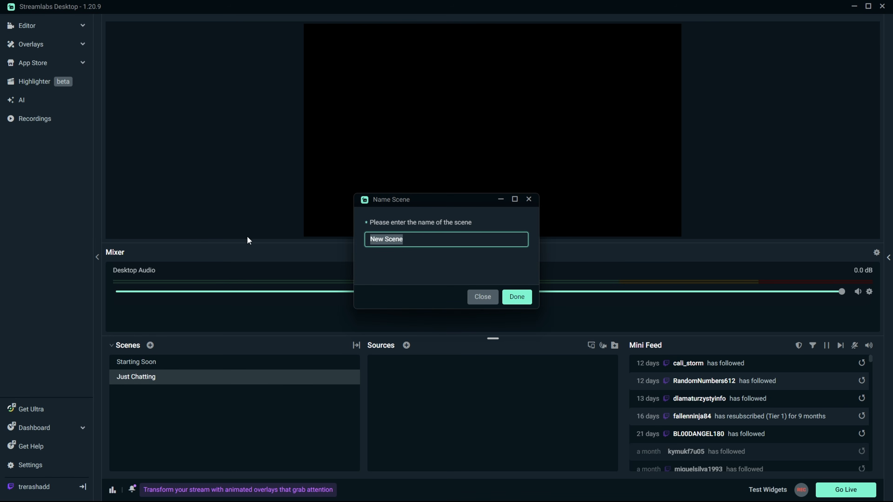
text(Gameplay)
key(Return)
Step: Add a new scene named Be Right Back
click(150, 345)
key(ctrl+a)
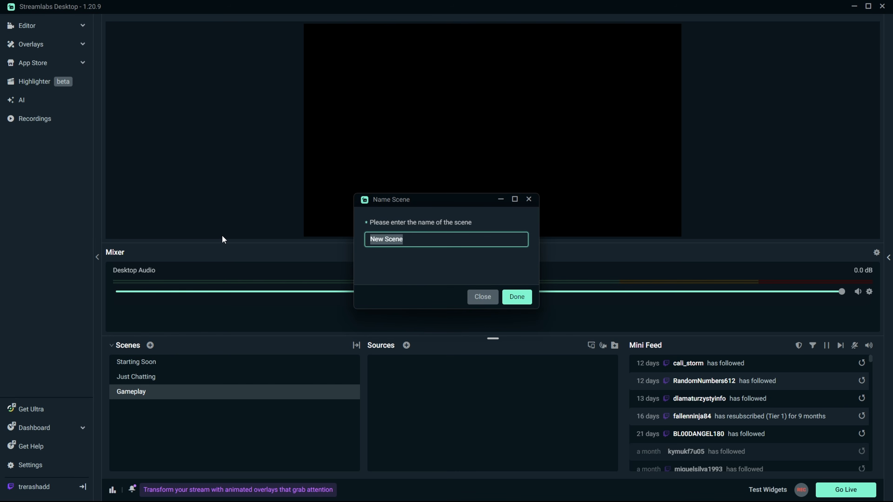
text(Be Right Back)
key(Return)
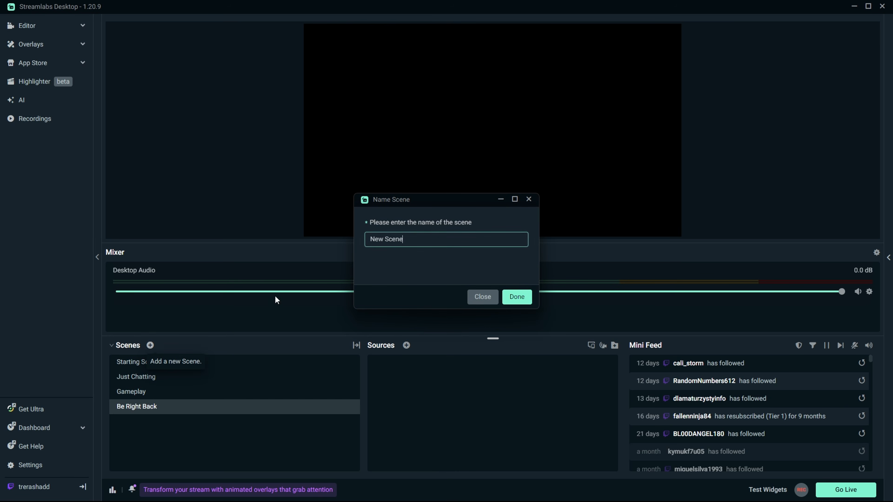
Step: Add a new scene named Ending Soon and make Starting Soon the active scene
key(ctrl+a)
text(Ending S)
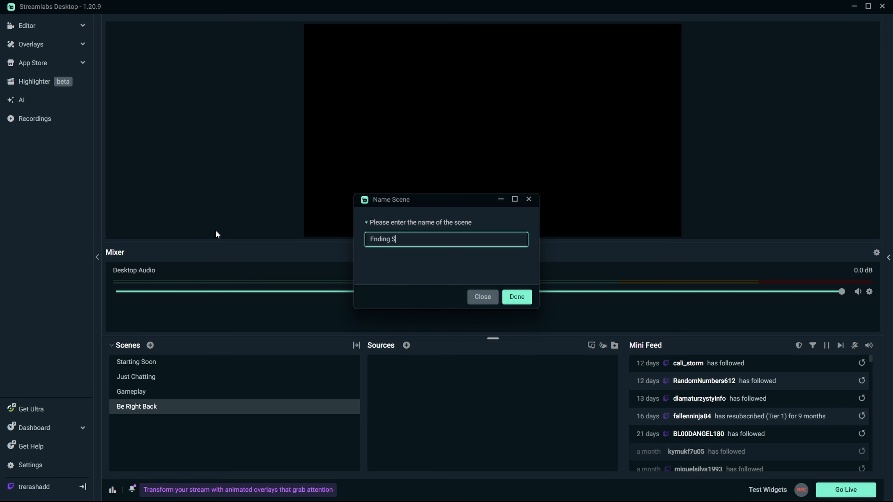
text(oon)
key(Return)
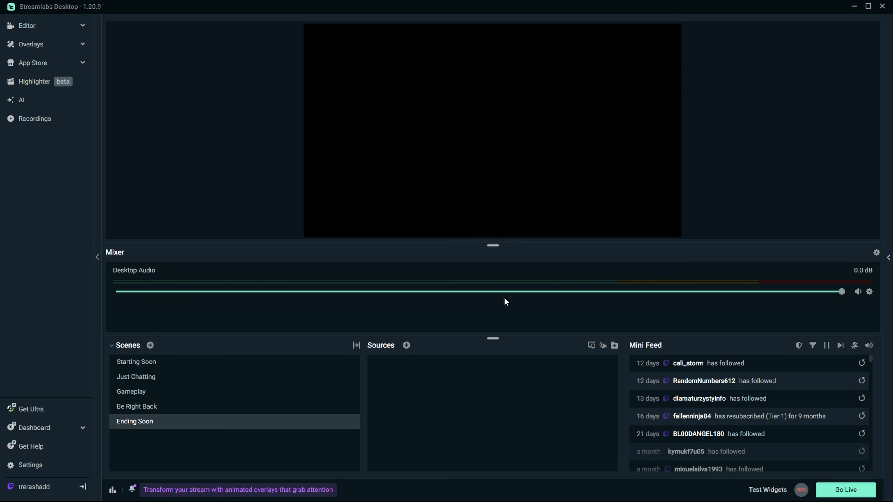
click(215, 366)
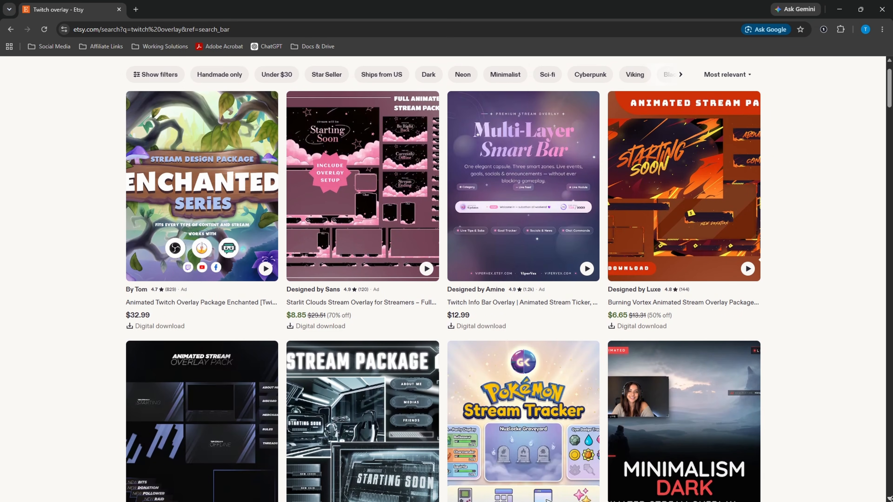
Step: Switch to the browser and look through the Etsy listings for Twitch overlays to compare designs and prices of stream packs
scroll(443, 278, down, 2)
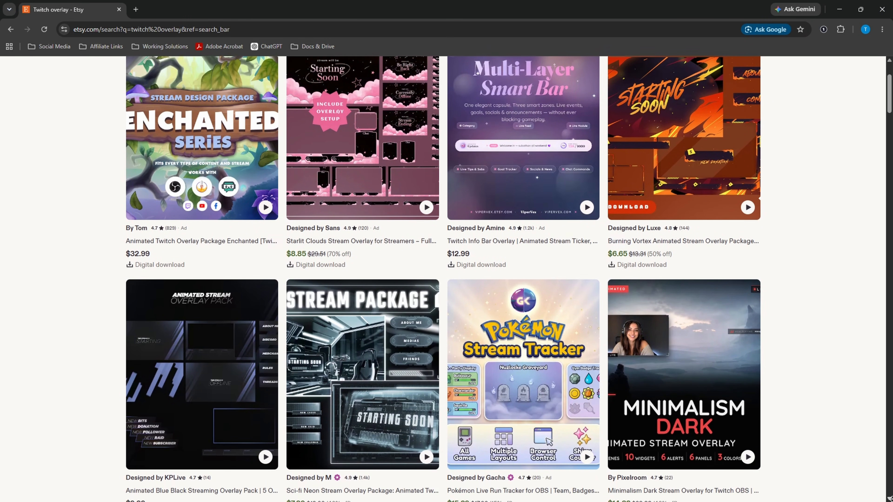
scroll(446, 277, down, 2)
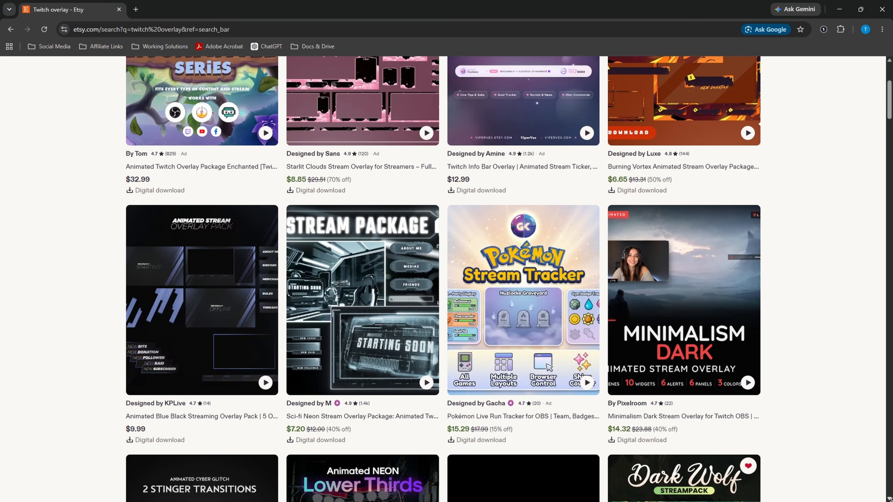
scroll(446, 278, down, 2)
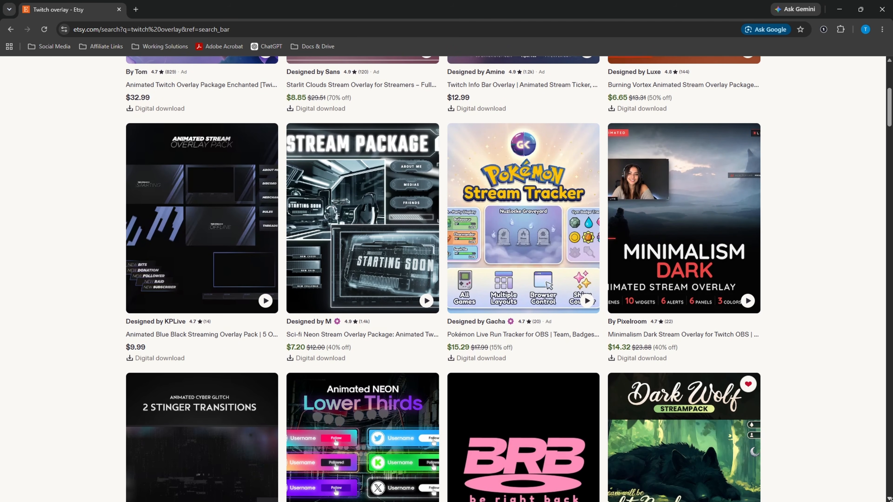
scroll(446, 278, down, 2)
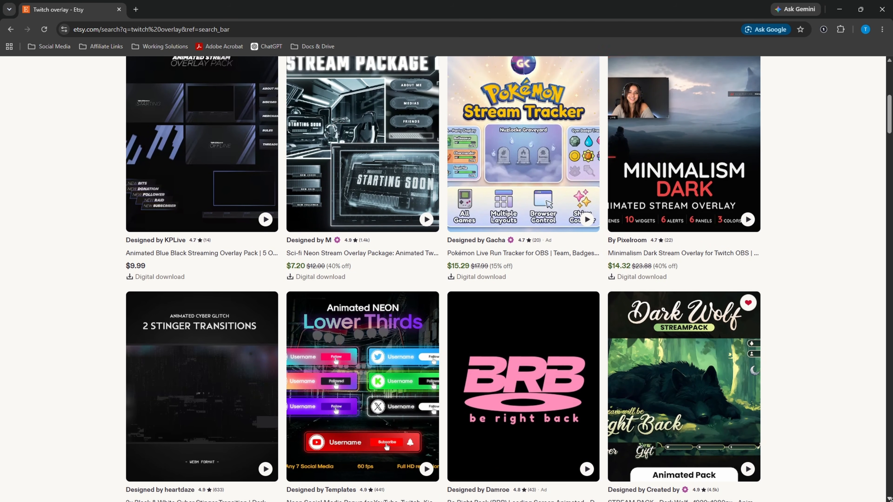
scroll(447, 278, down, 2)
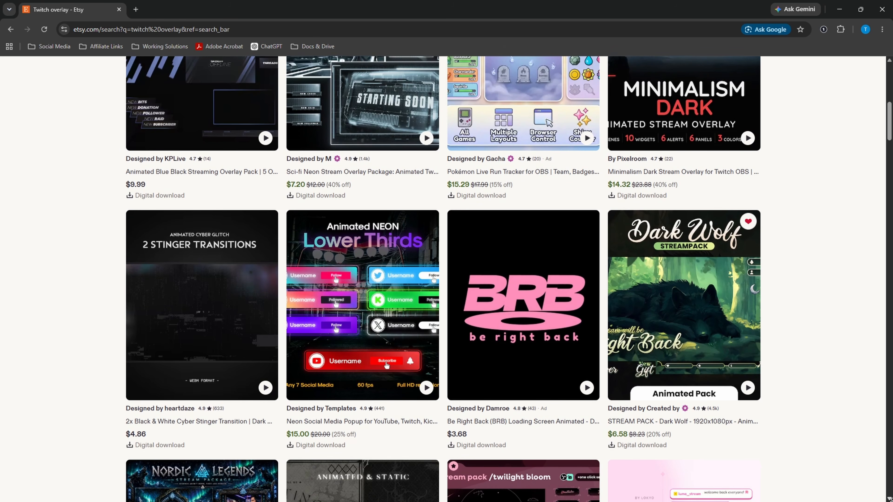
scroll(446, 278, down, 2)
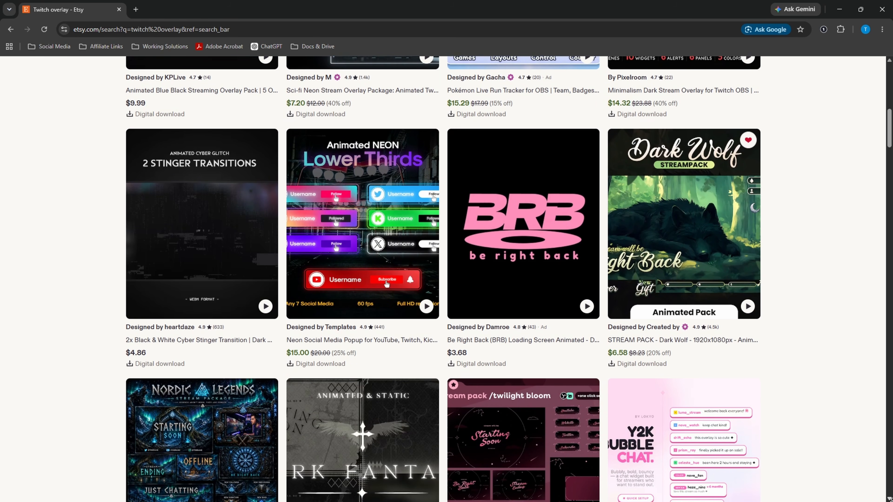
scroll(446, 278, down, 2)
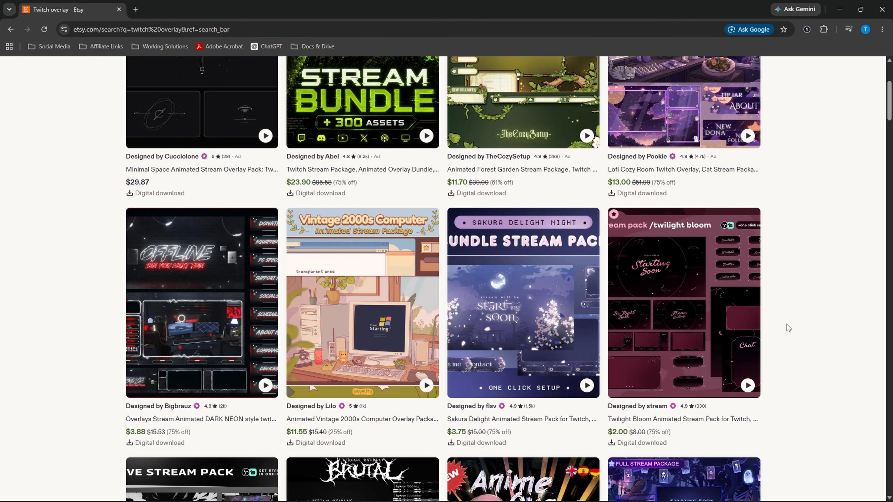
click(717, 337)
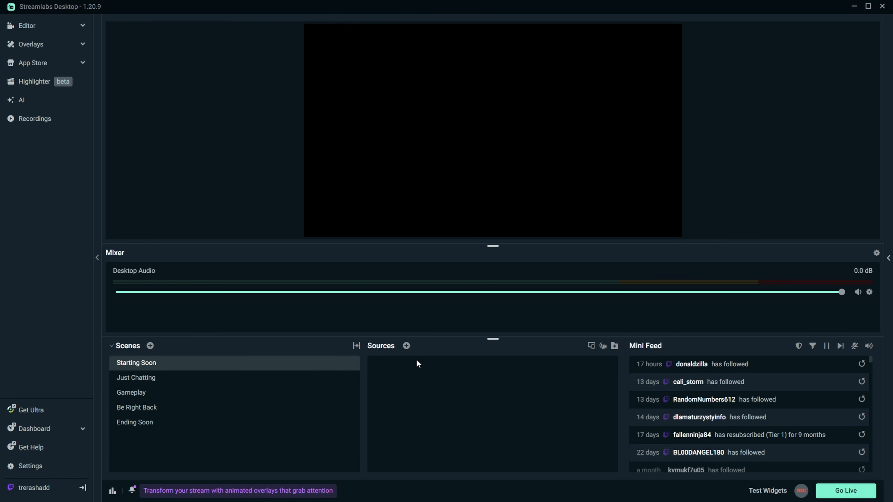
Step: Add a Media File source named "Starting soon overlay" to the Starting Soon scene in Streamlabs Desktop
click(406, 346)
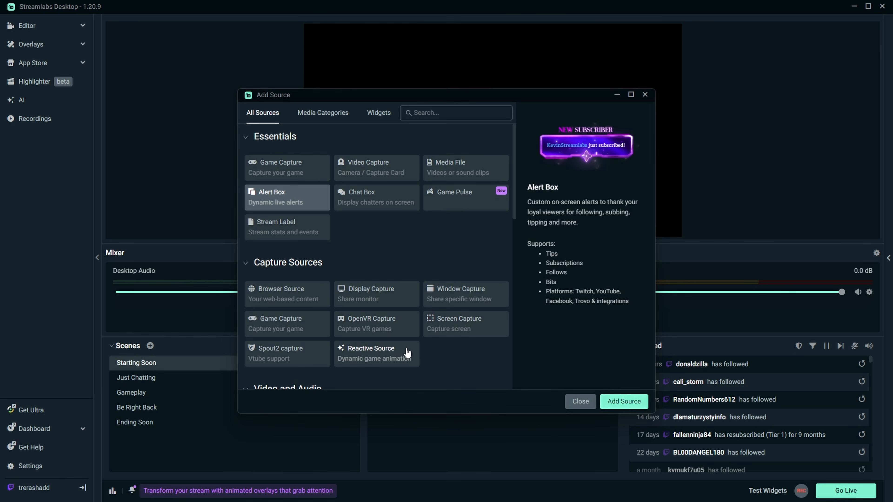
scroll(391, 227, down, 6)
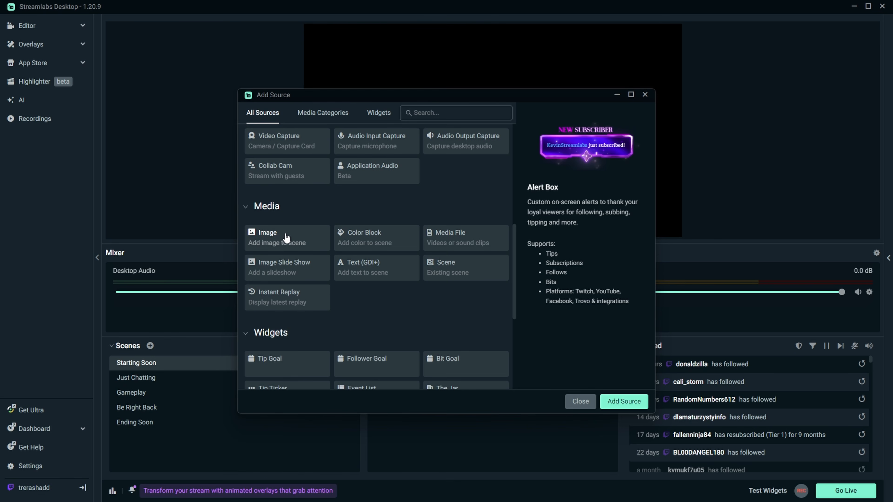
click(471, 238)
click(624, 404)
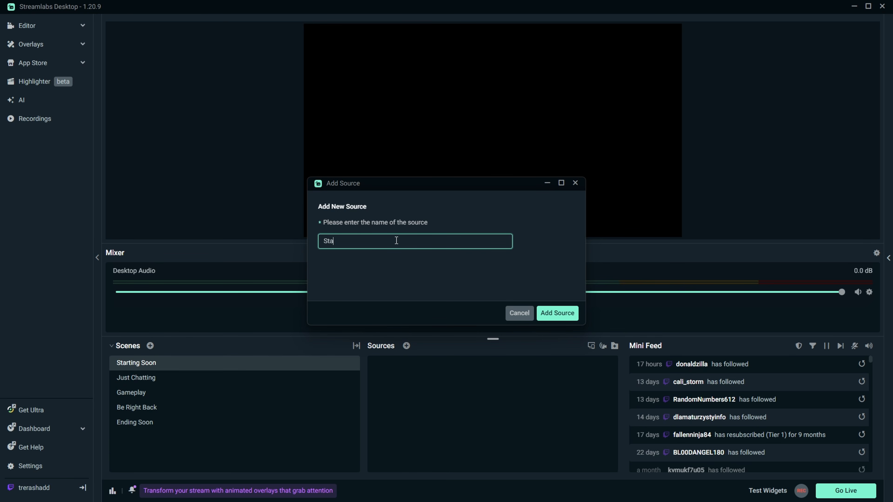
text(Starting soon overlay)
click(551, 312)
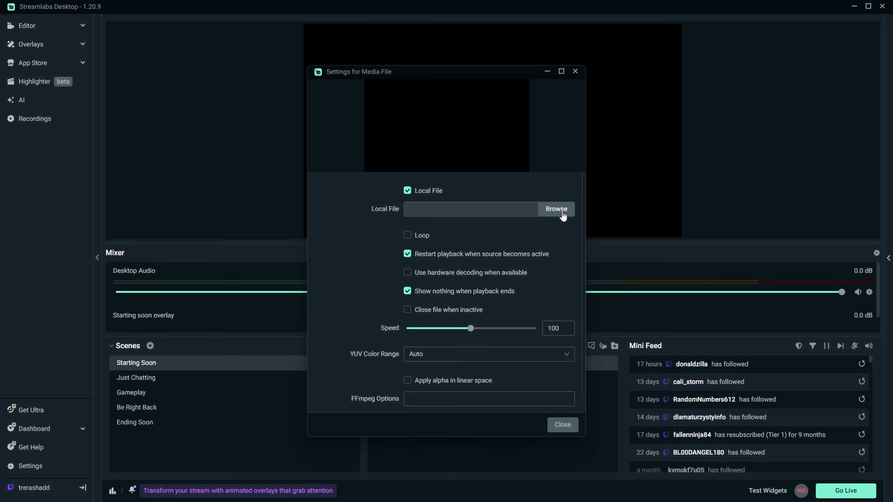
Step: Load the local stream-starting animation from the Twitch backup folder into the media source and enable Loop
click(562, 215)
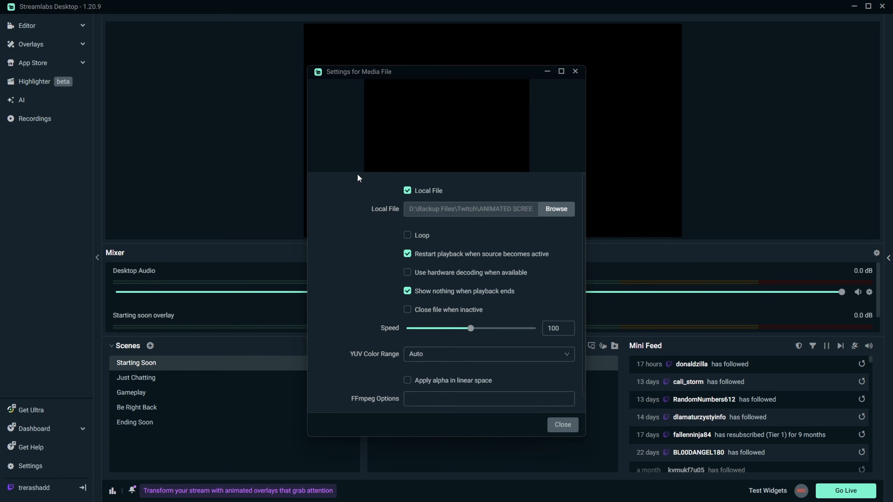
click(408, 236)
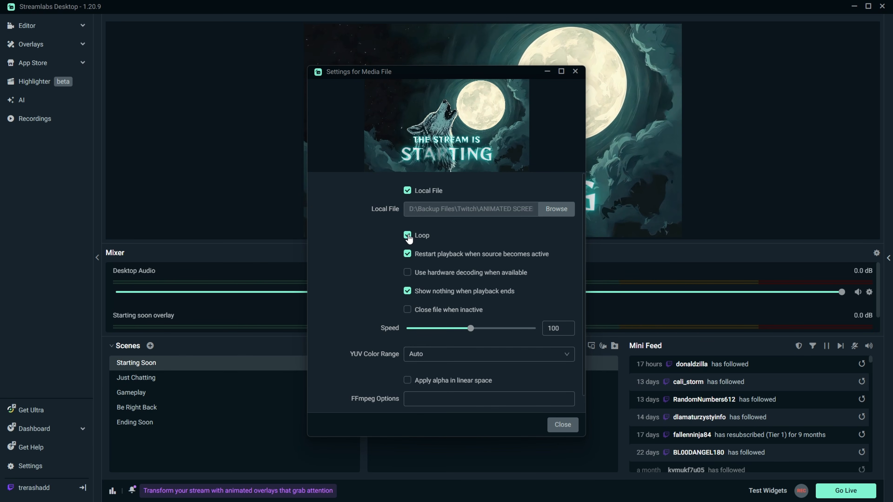
click(559, 425)
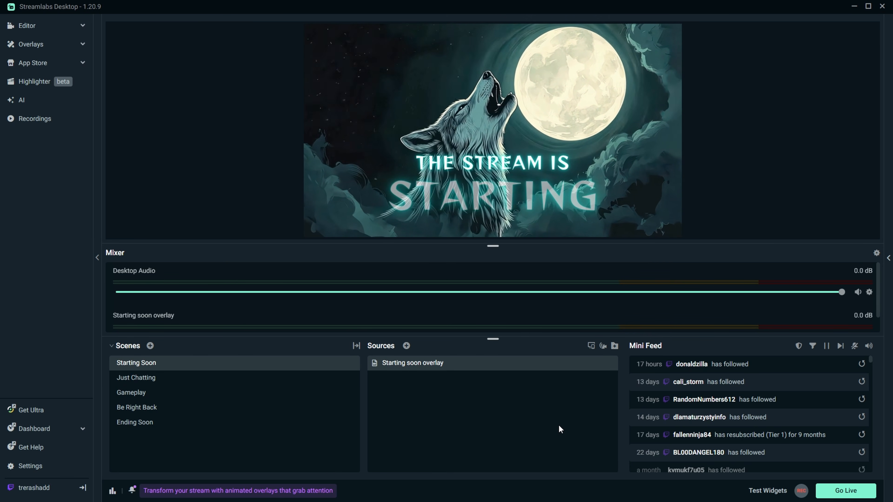
Step: Add a new Media File source named "Be Right Back Overlay" to the Be Right Back scene
click(288, 407)
click(406, 346)
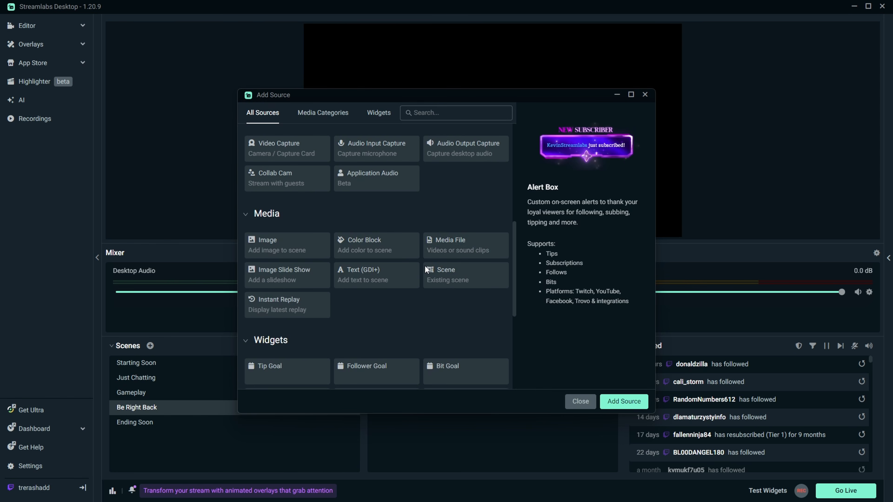
click(426, 270)
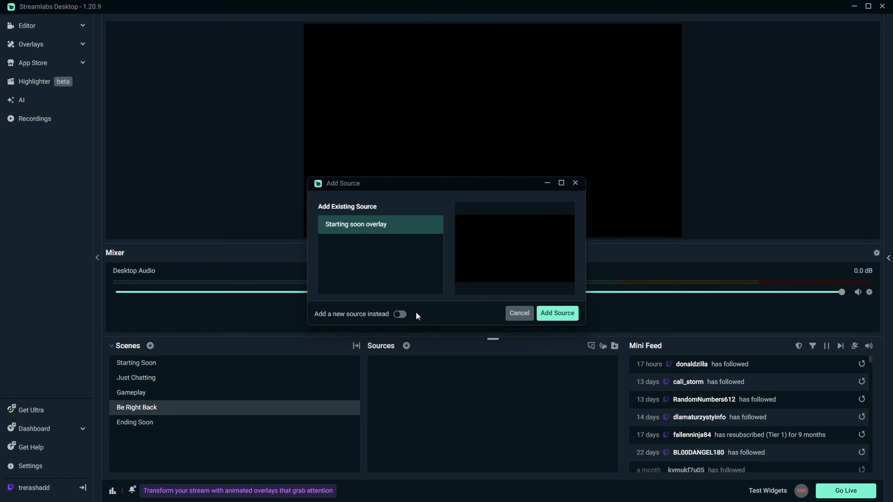
click(399, 314)
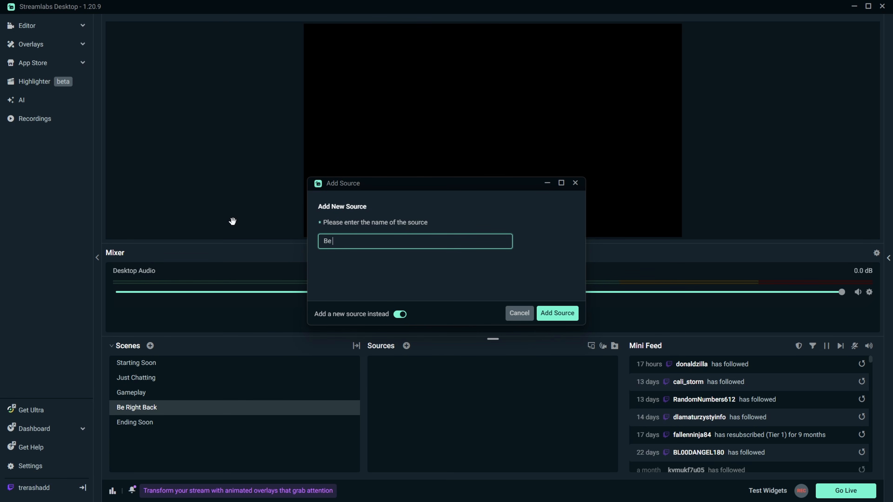
text(Be Right Back Overlay)
key(Return)
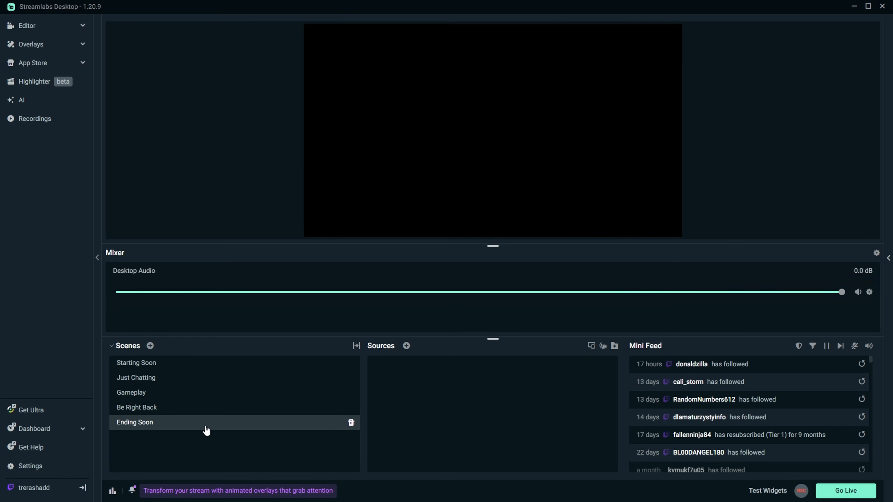
Step: Add a new Media File source named "Ending Soon Overlay" to the Ending Soon scene, with the local stream-ending animation set to loop
click(405, 346)
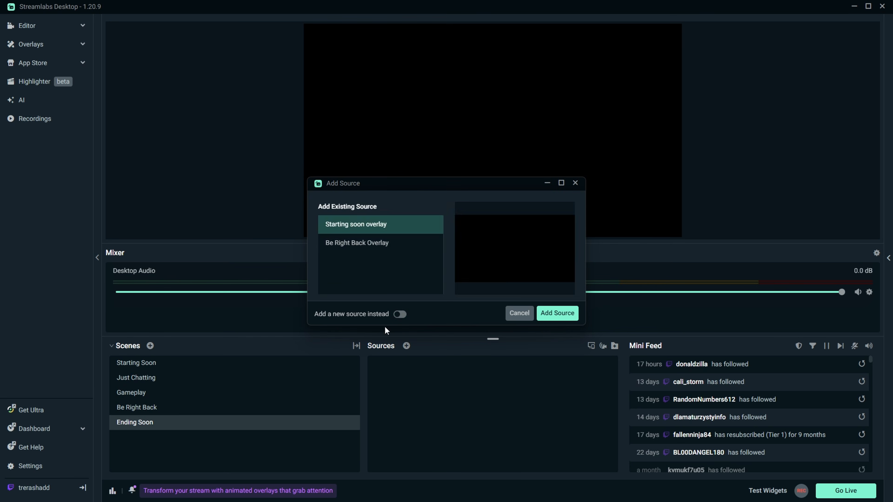
click(400, 314)
text(Ending Soon Overlay)
key(Return)
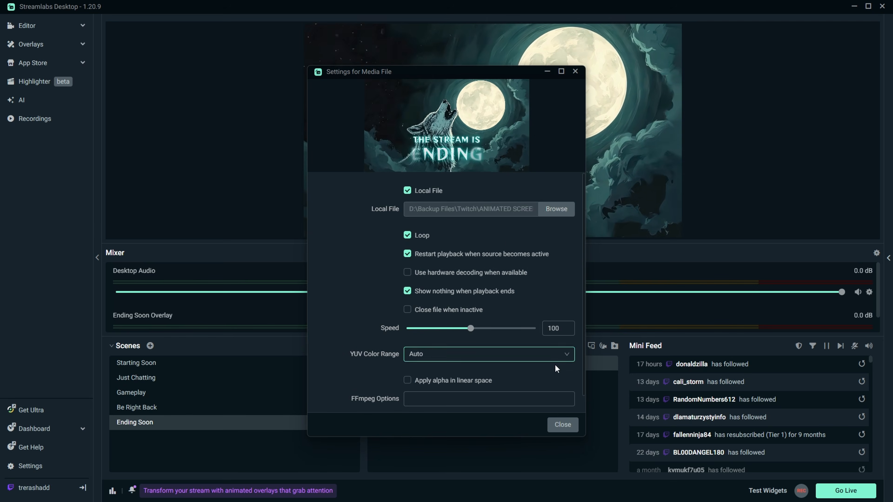
click(563, 424)
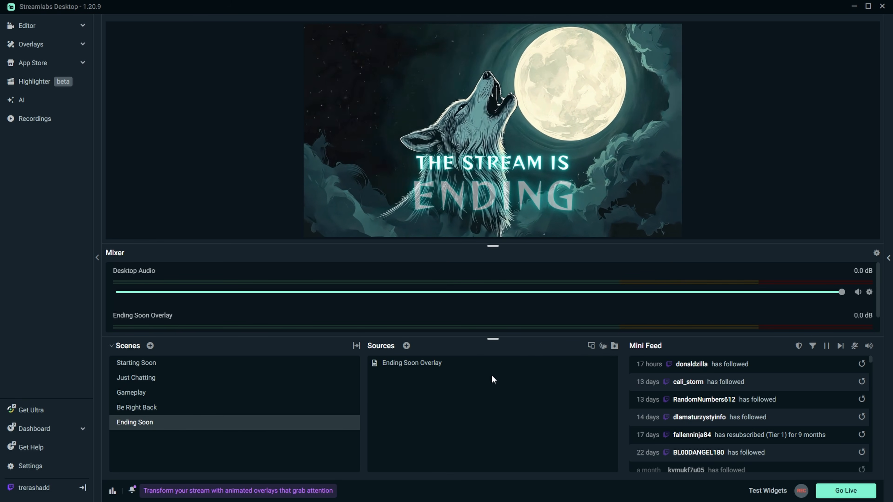
Step: Check the overlays in the Be Right Back and Starting Soon scenes and switch to the Just Chatting scene
click(306, 412)
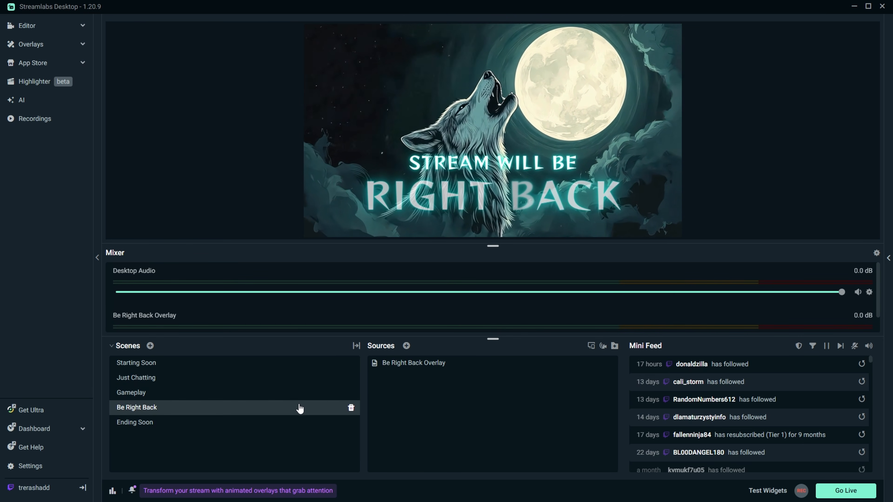
click(288, 366)
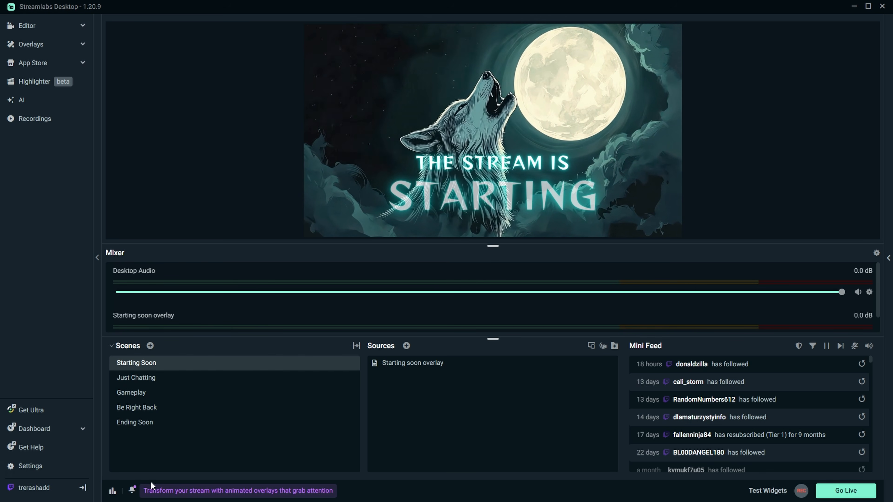
click(258, 379)
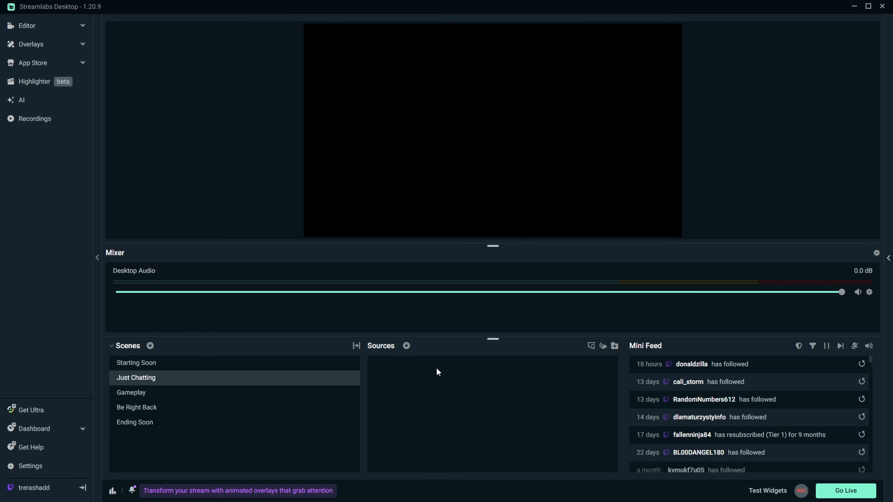
Step: Add a new Video Capture source named "Camera" to the Just Chatting scene
click(406, 346)
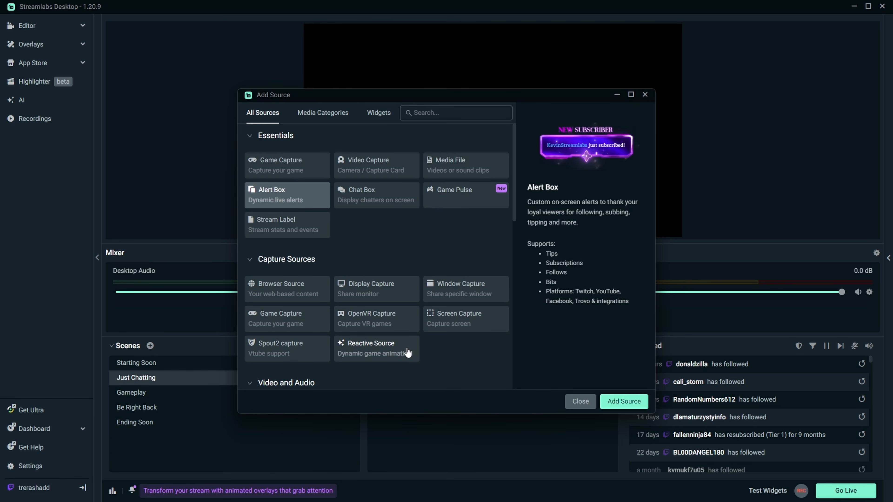
scroll(351, 234, down, 5)
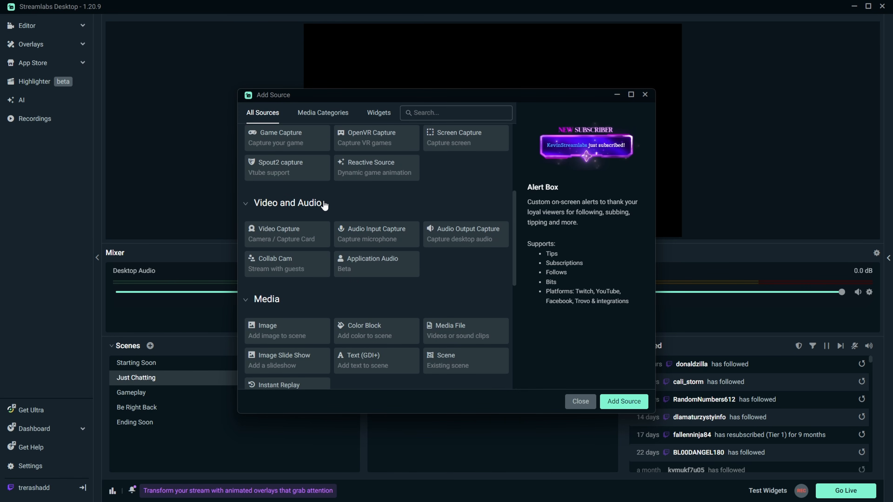
click(293, 237)
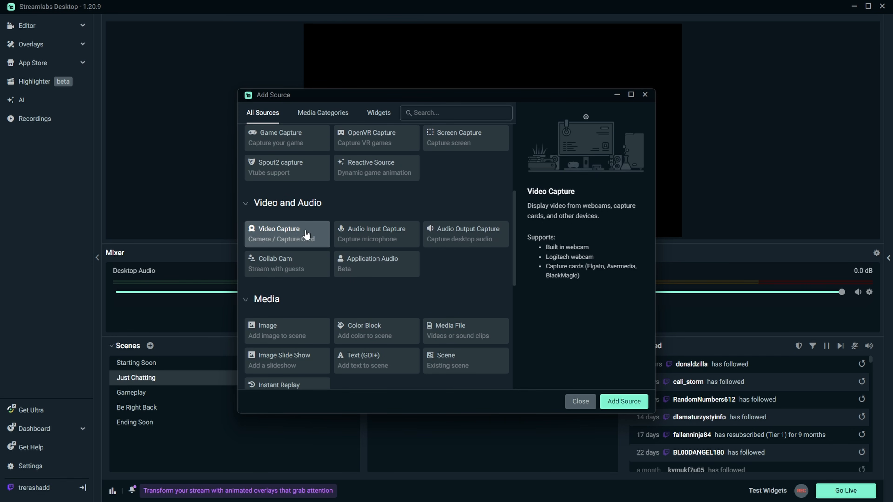
click(630, 402)
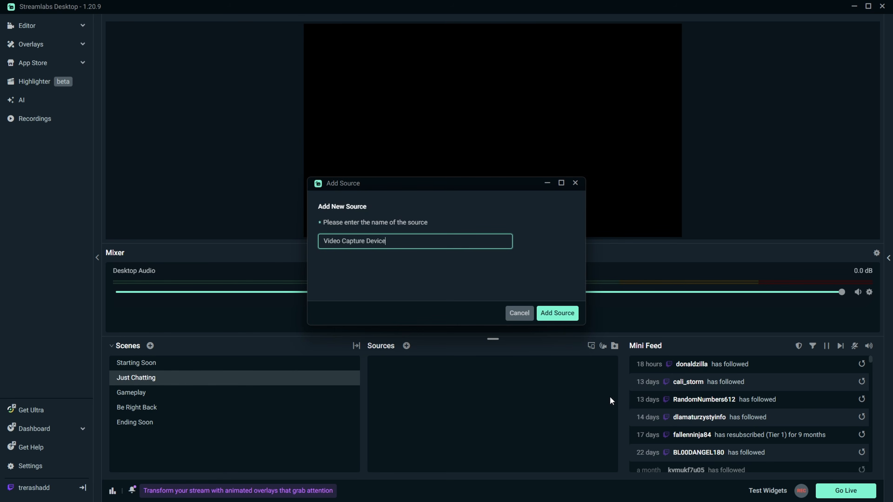
drag(439, 243, 136, 236)
text(Camera)
click(557, 313)
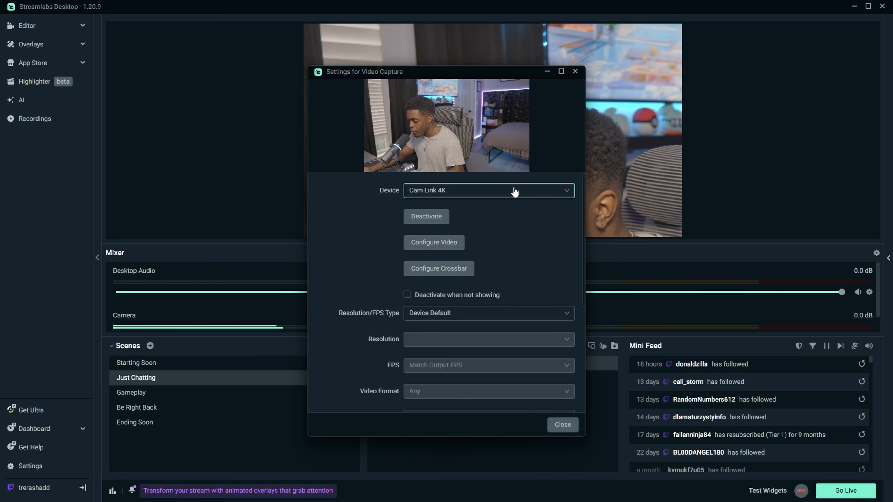
Step: Keep Cam Link 4K as the camera device, set Resolution/FPS Type to Custom at 3840x2160 with Match Output FPS, and close the settings
click(507, 192)
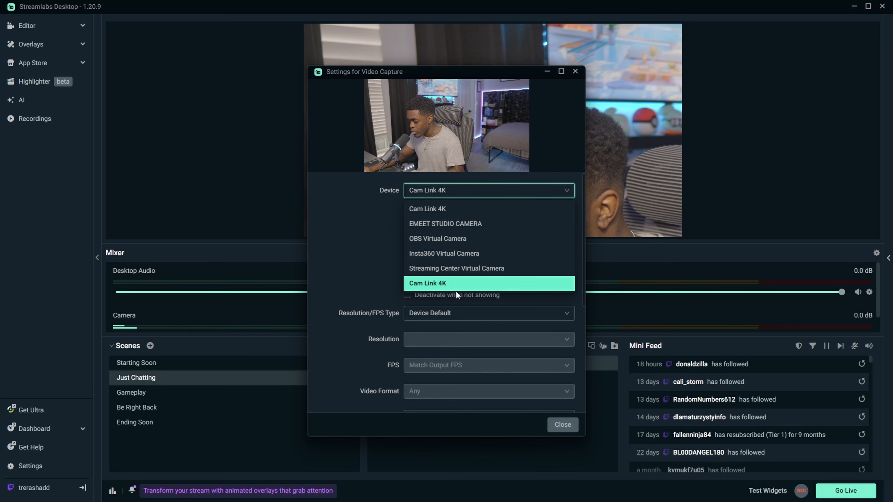
click(357, 234)
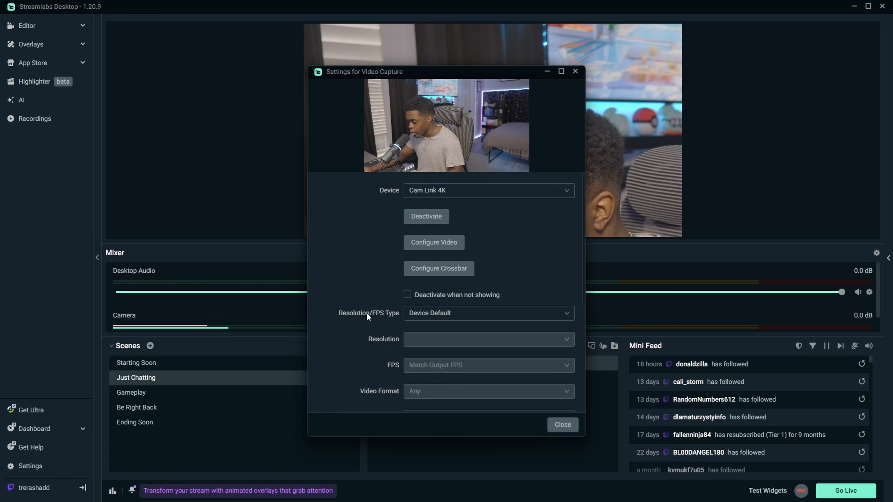
click(422, 312)
click(440, 348)
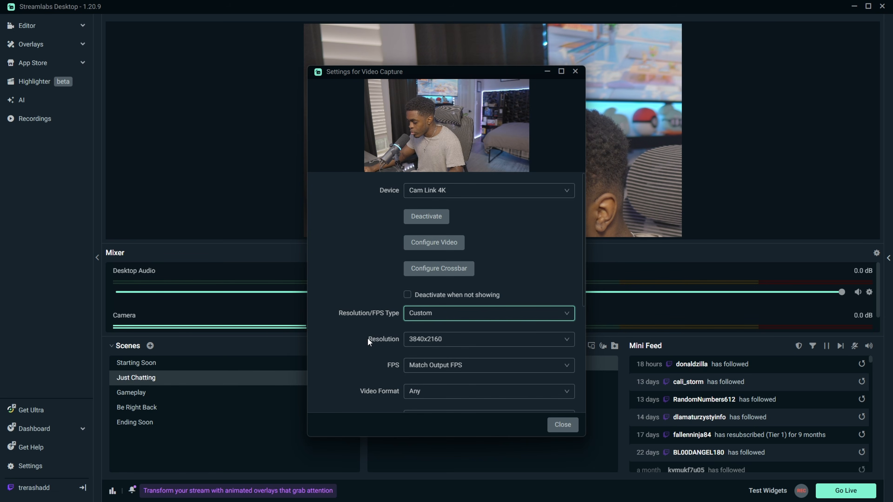
click(474, 342)
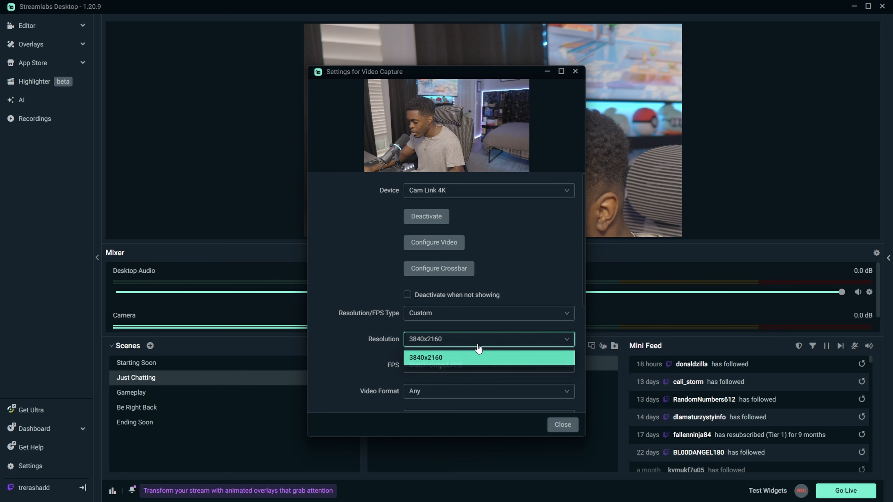
click(476, 343)
scroll(353, 336, down, 3)
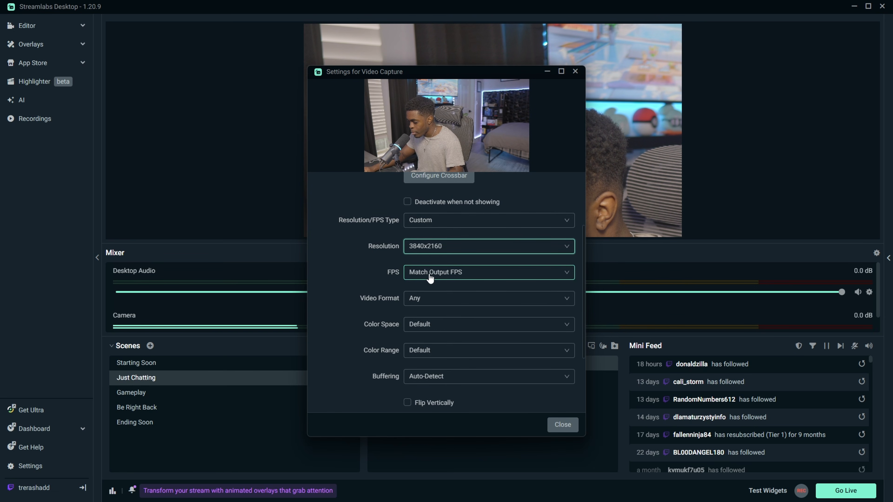
click(429, 277)
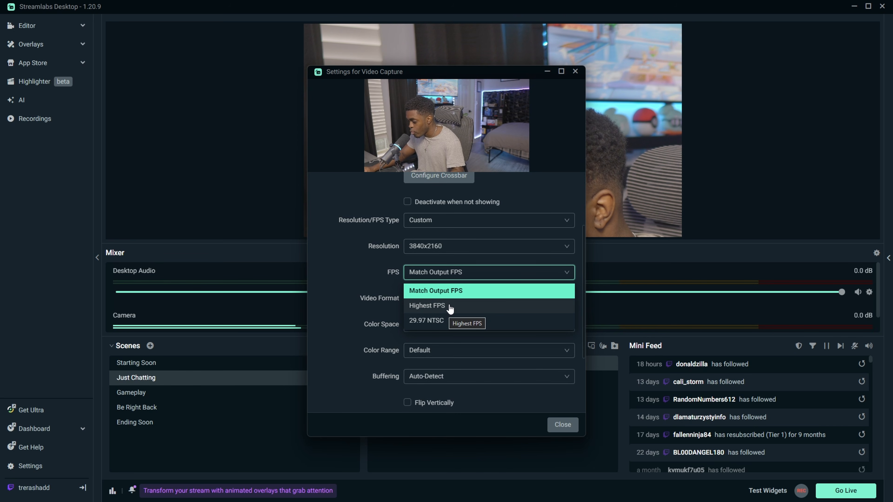
click(356, 264)
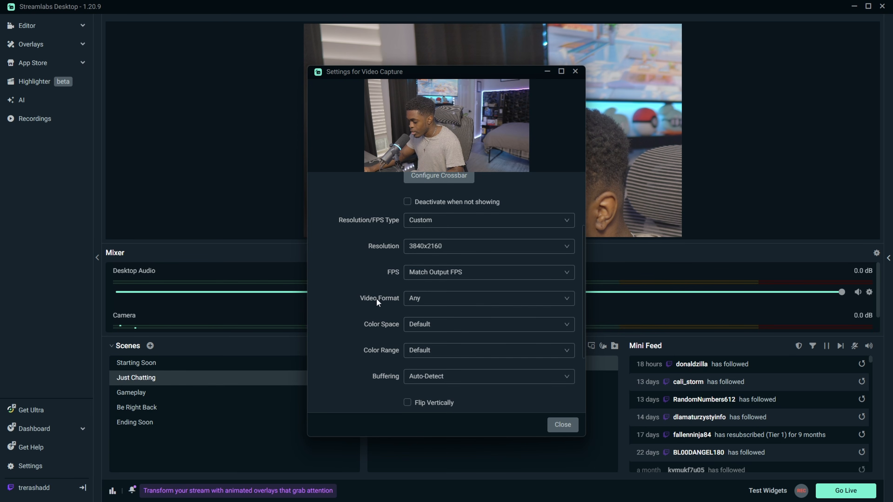
click(550, 433)
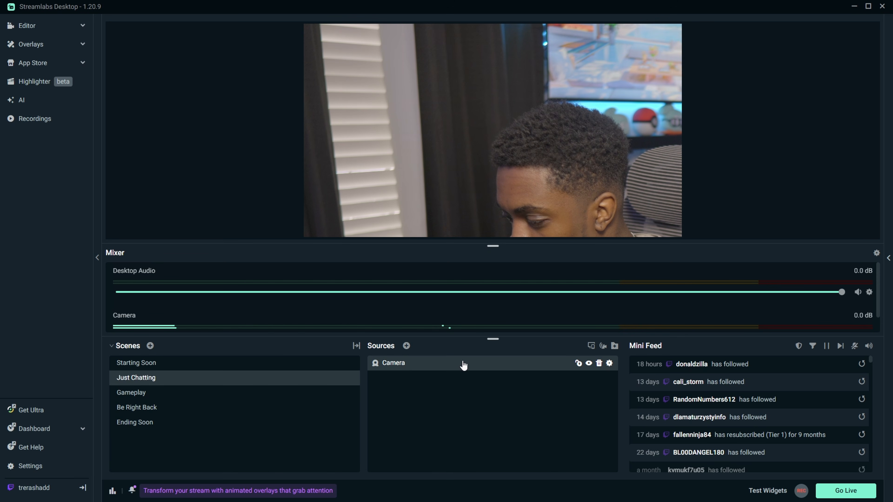
Step: Fit the Camera source to the screen in the Just Chatting scene
right_click(472, 366)
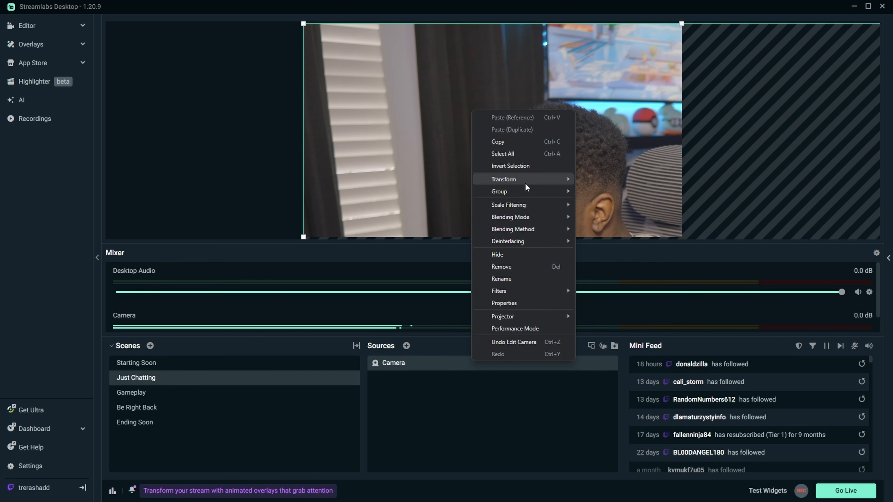
mouse_move(526, 182)
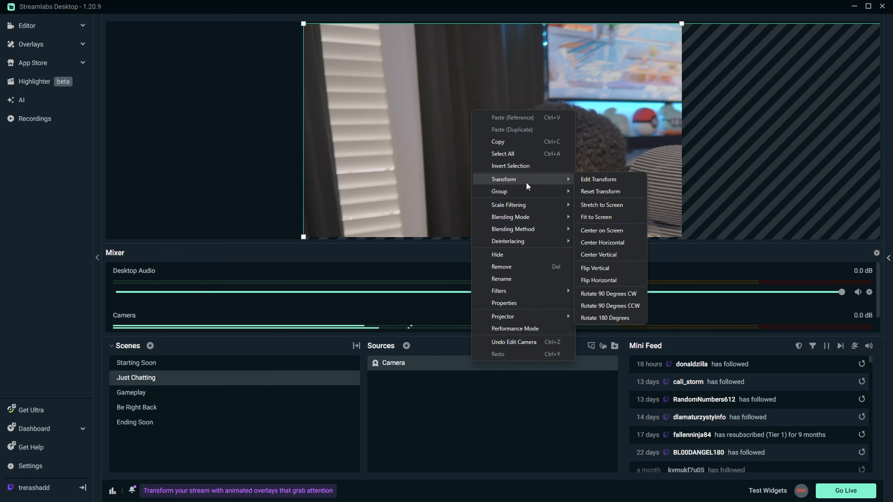
click(596, 217)
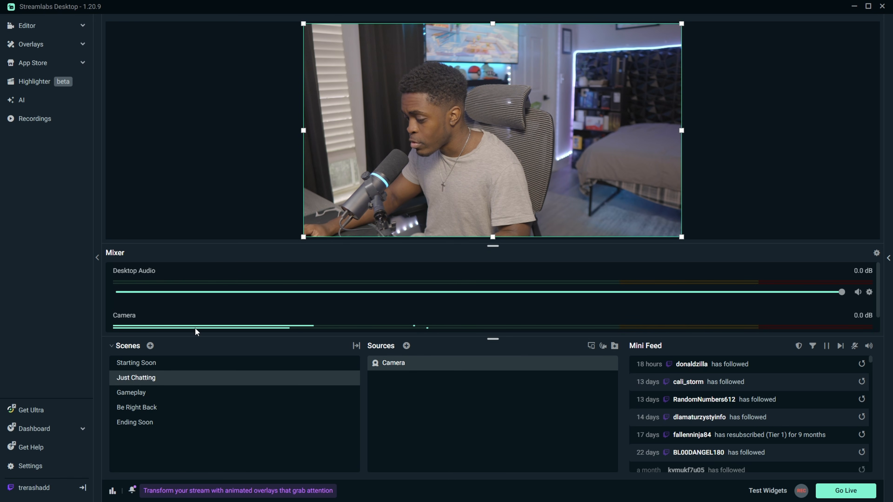
Step: Mute the Camera's audio, hide its channel from the mixer, and deselect the source
scroll(185, 316, down, 1)
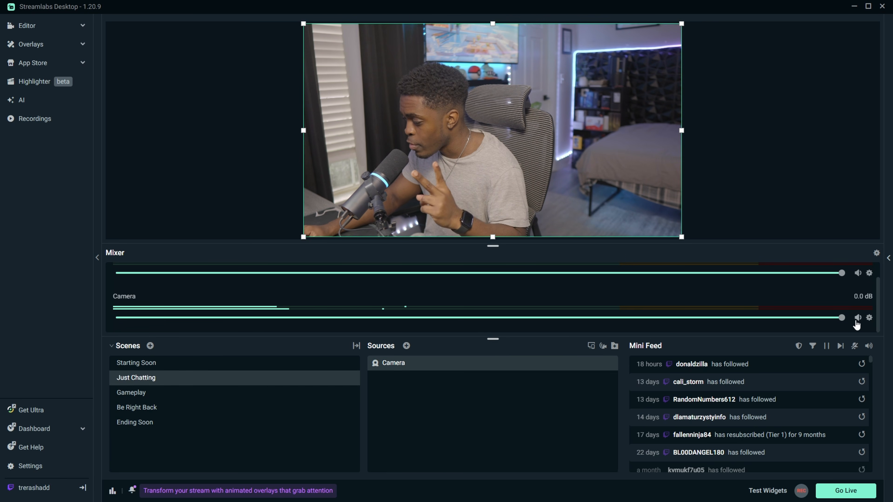
click(858, 318)
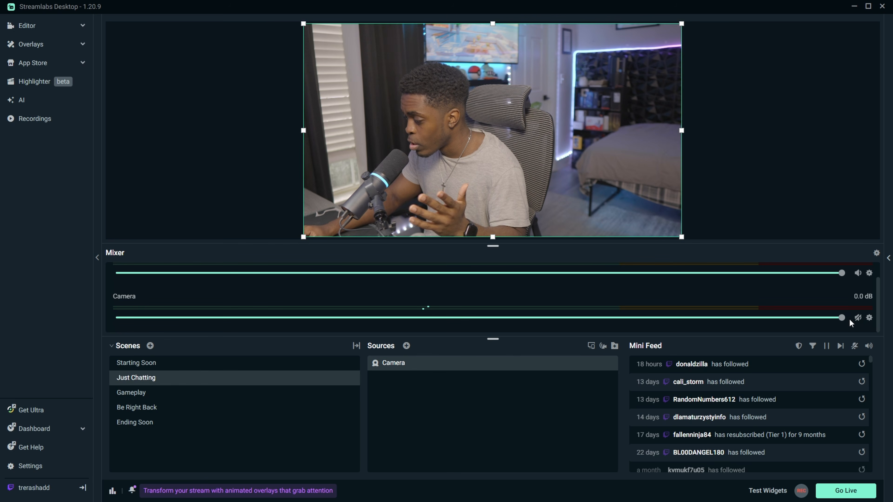
click(869, 318)
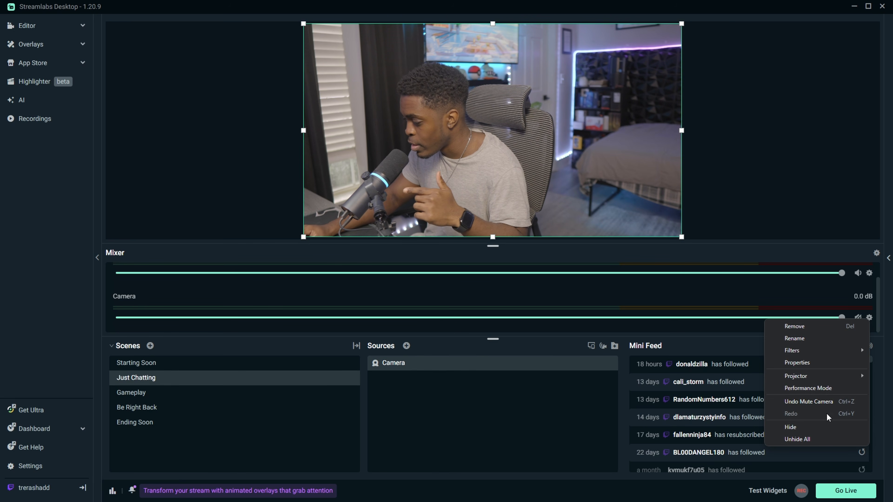
click(818, 427)
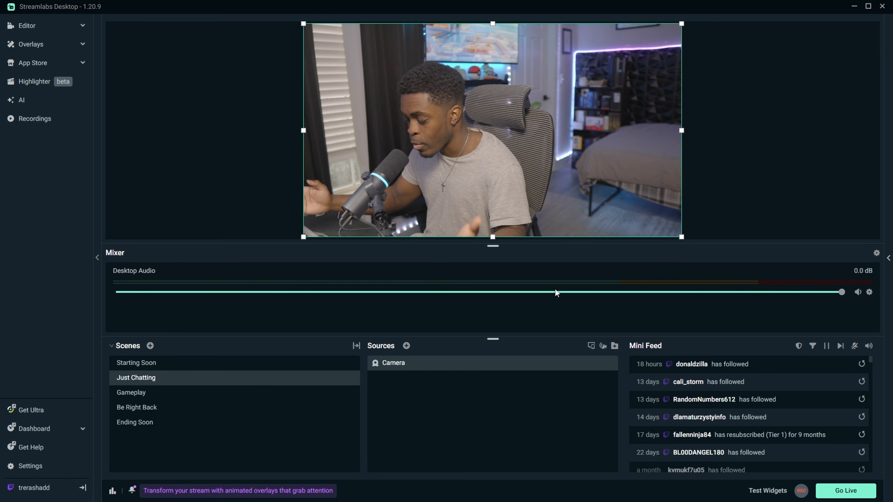
click(793, 170)
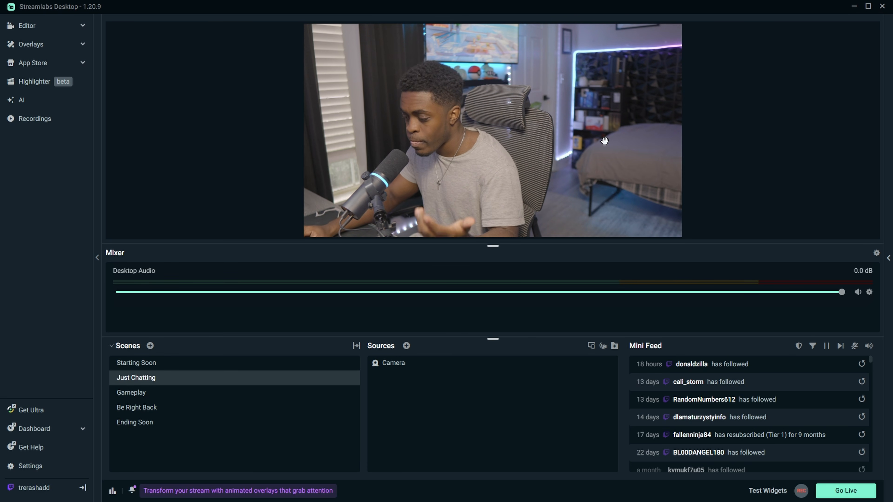
Step: Add a new Chat Box widget source to the Just Chatting scene under the default name "Chat Box"
click(406, 346)
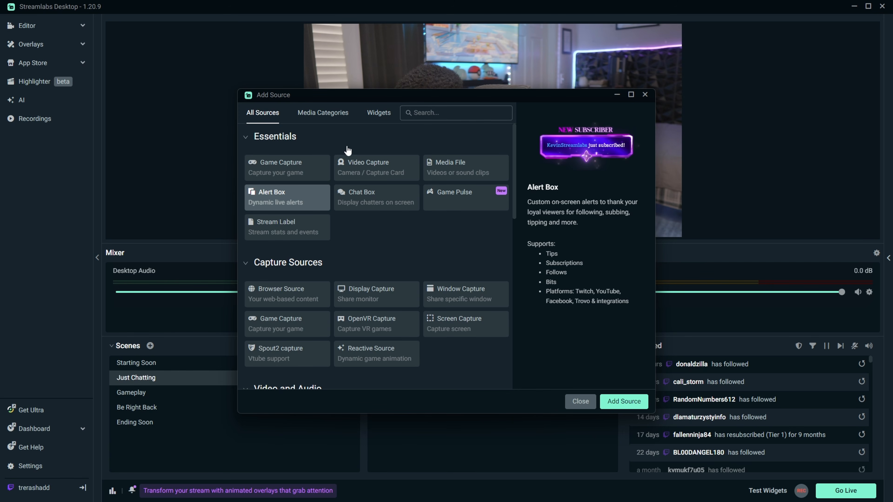
click(379, 113)
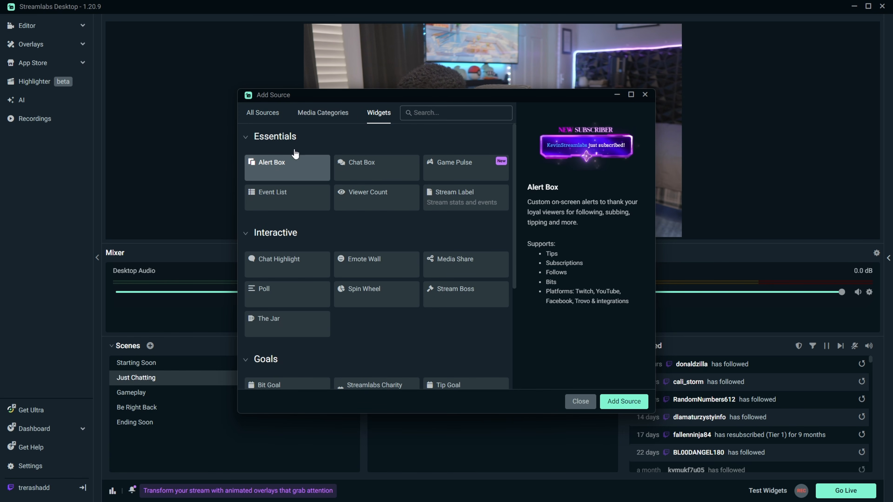
click(372, 170)
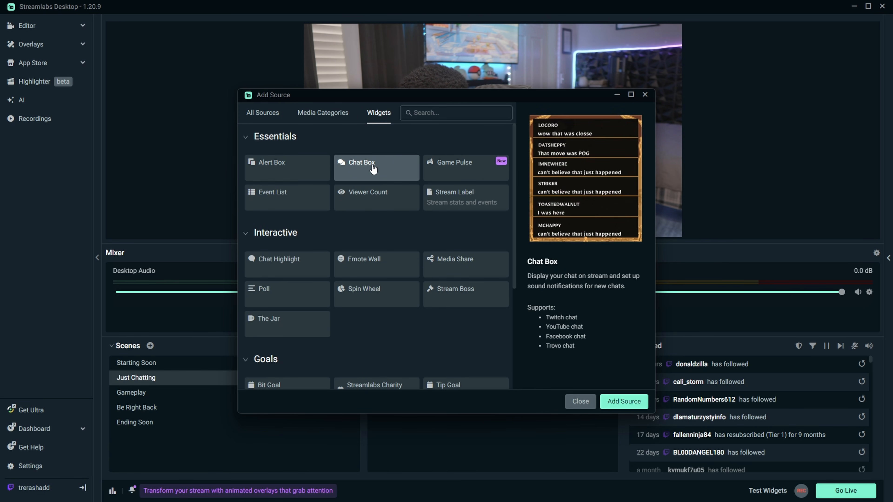
click(623, 401)
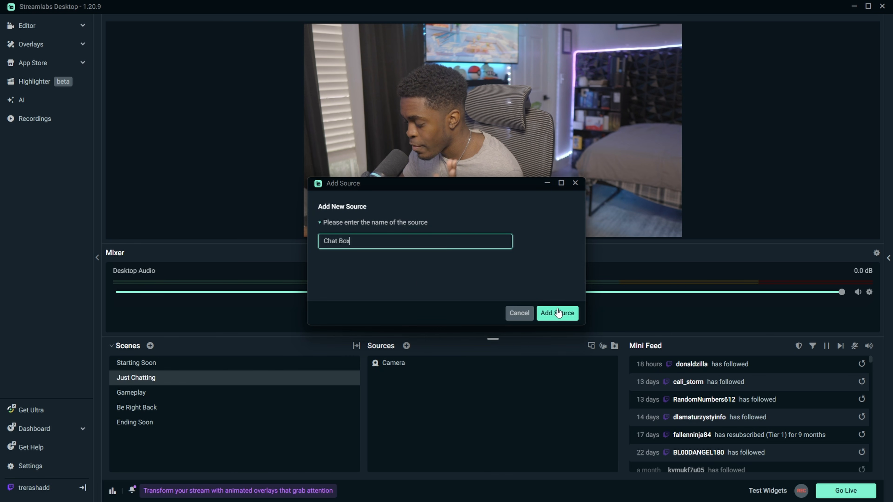
click(558, 313)
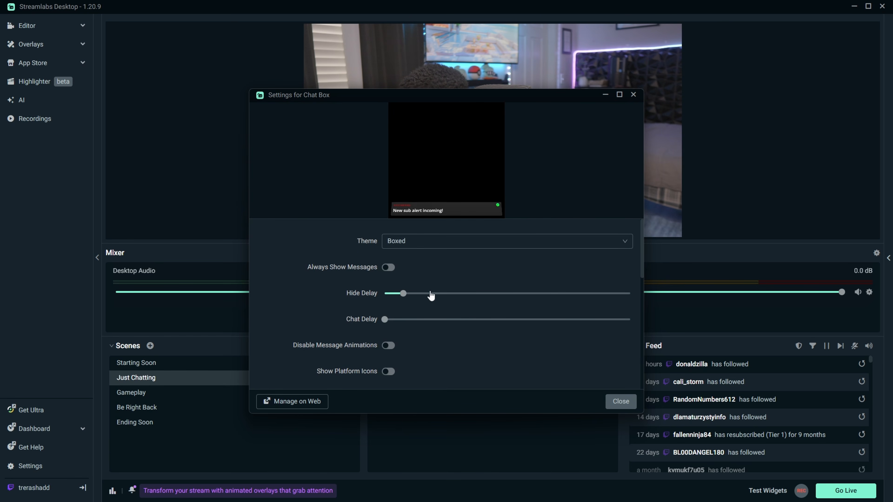
Step: Look through the chat box settings, try the Clean and Twitch themes, and return the theme to Boxed
scroll(306, 266, down, 3)
scroll(303, 271, down, 3)
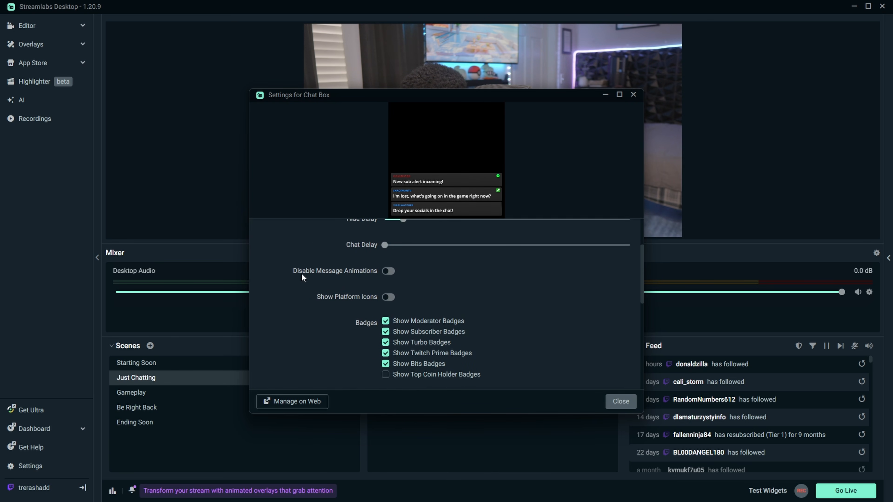
scroll(301, 277, down, 5)
scroll(300, 283, down, 5)
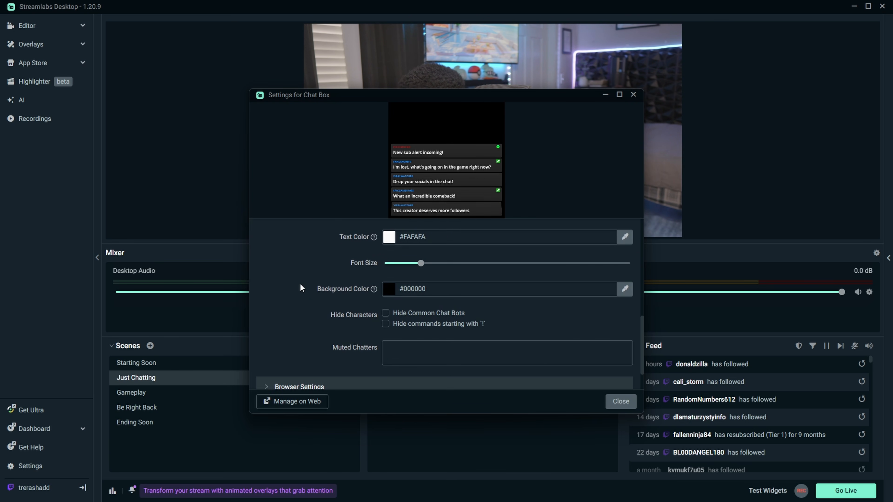
scroll(300, 290, up, 15)
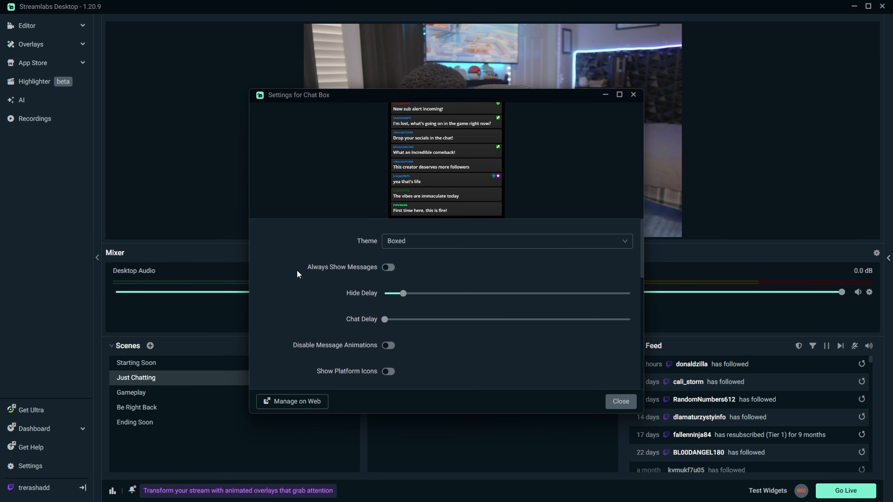
click(456, 246)
click(433, 259)
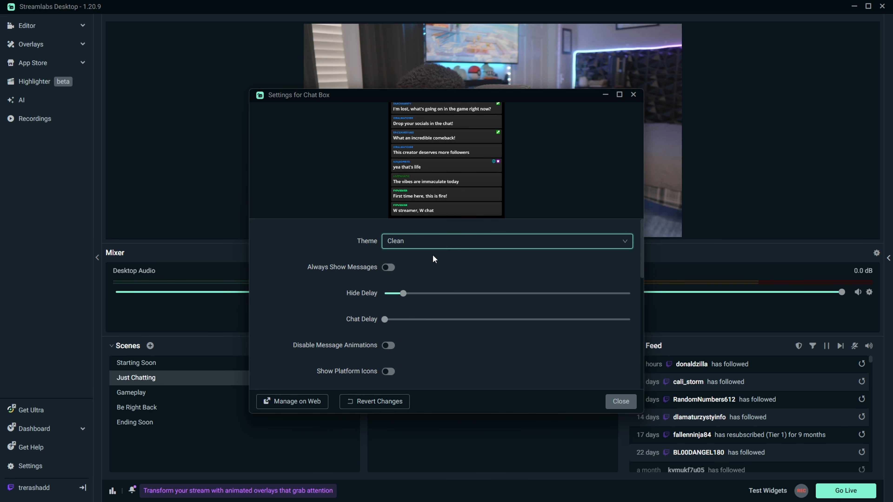
click(443, 245)
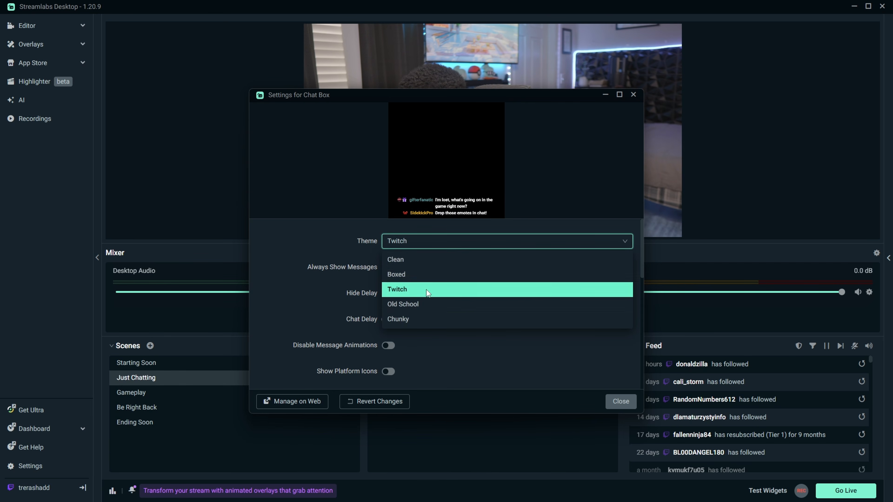
click(426, 288)
click(429, 242)
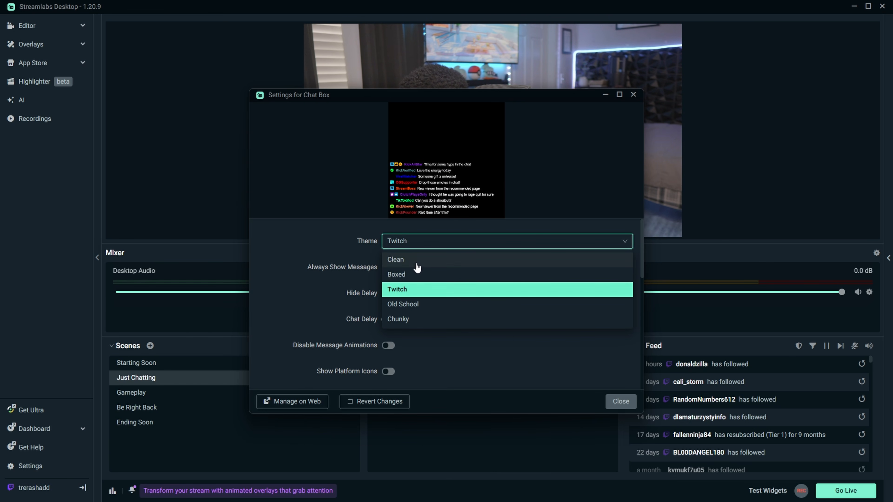
click(435, 274)
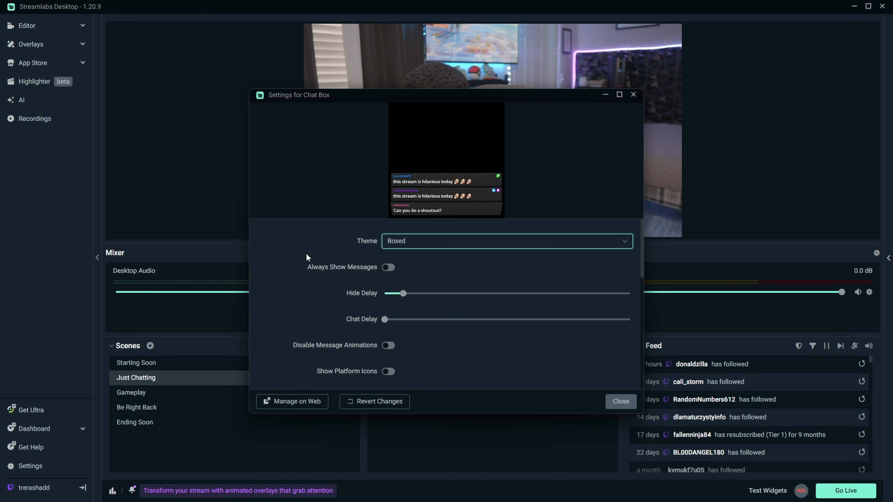
Step: Set the chat box's browser height to 915 and close its settings
scroll(306, 257, down, 3)
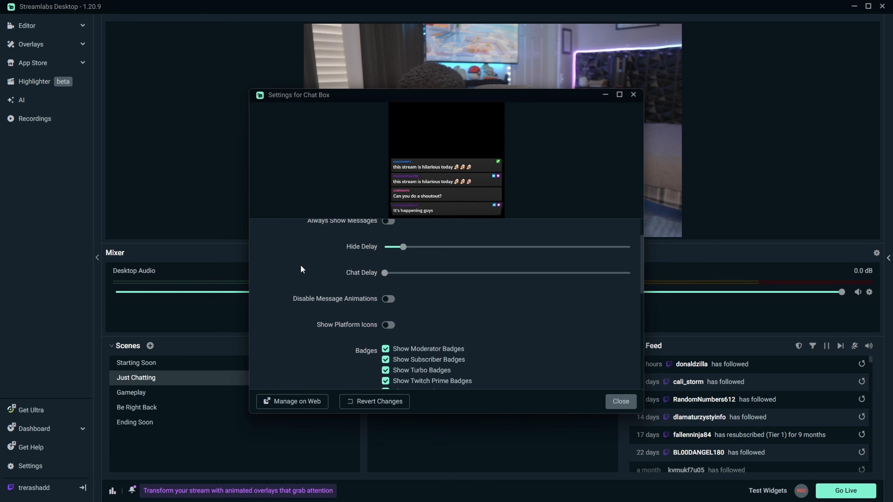
scroll(301, 266, down, 1)
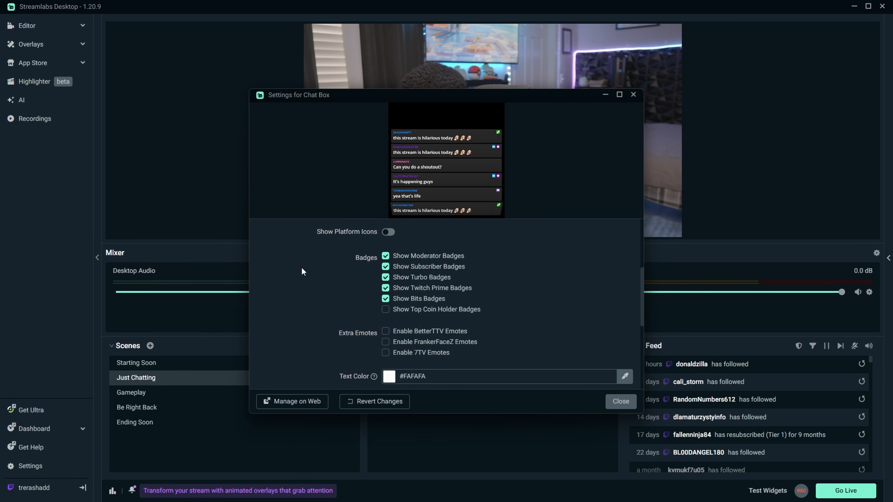
scroll(301, 267, down, 4)
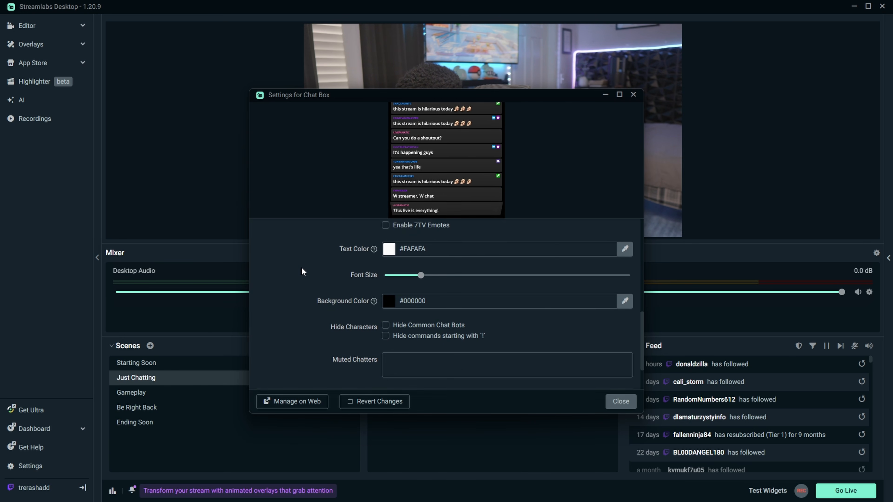
scroll(307, 258, down, 2)
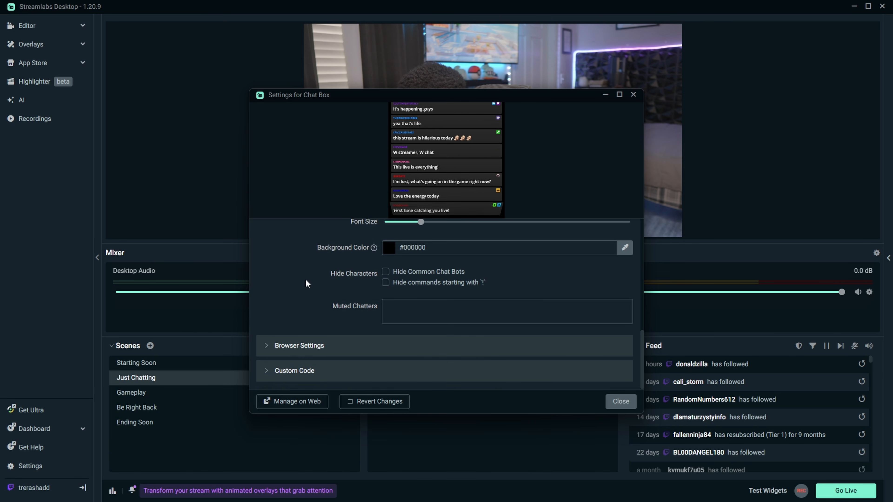
click(348, 346)
scroll(332, 313, down, 3)
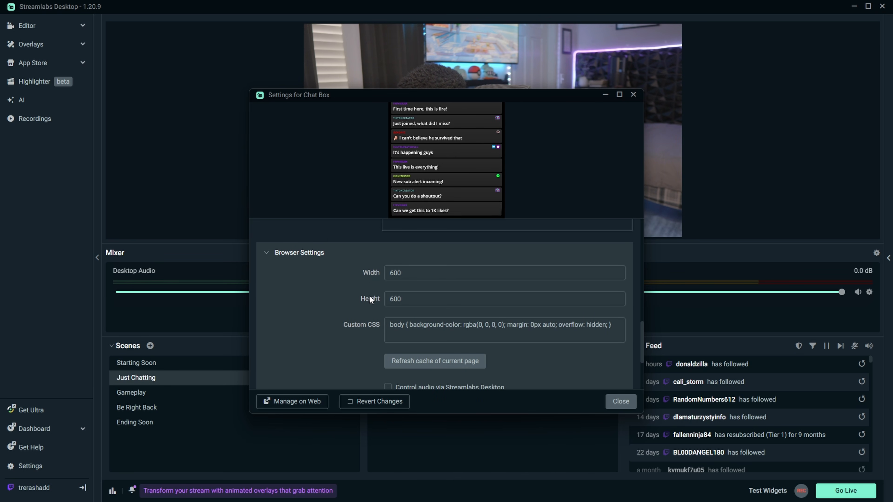
click(414, 298)
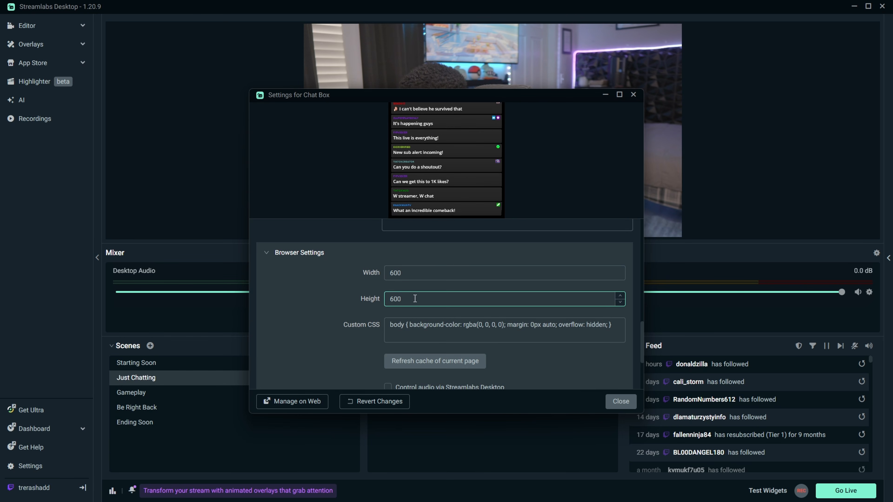
drag(415, 299, 357, 298)
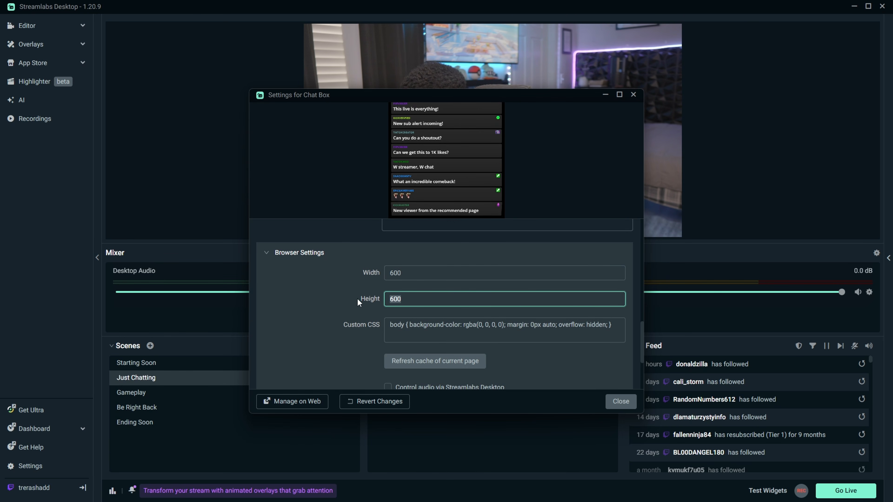
text(915)
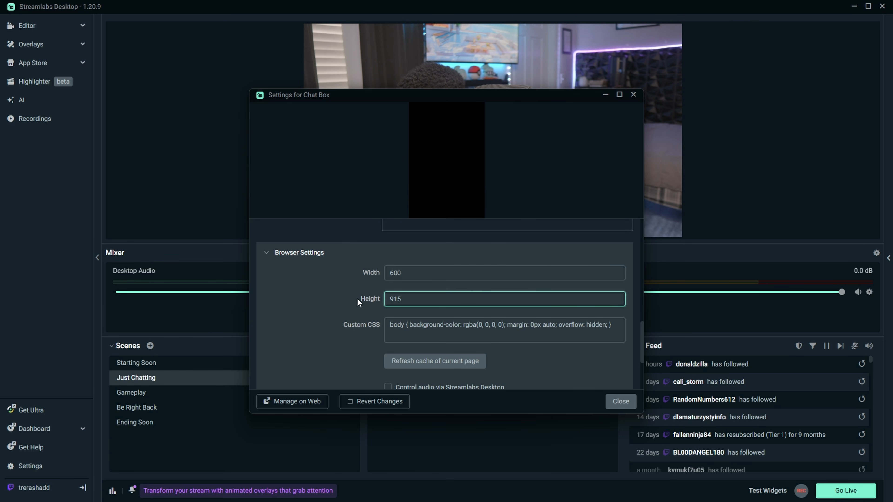
click(320, 283)
scroll(320, 283, down, 3)
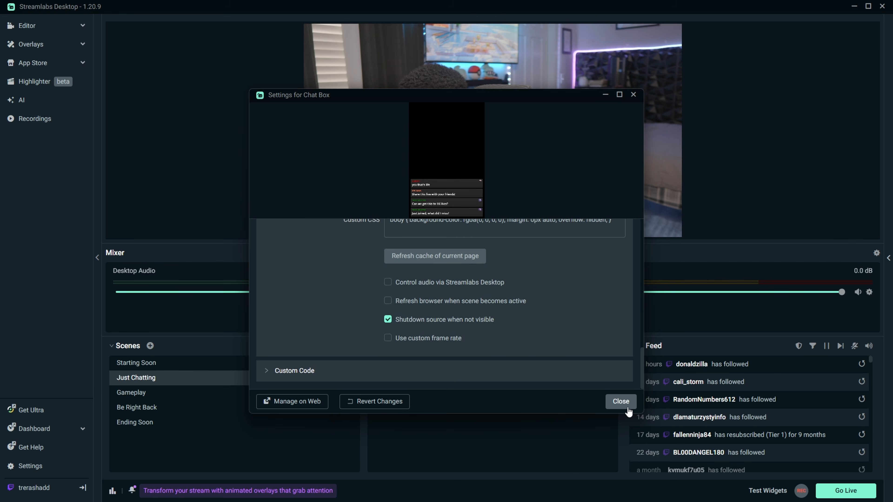
click(622, 401)
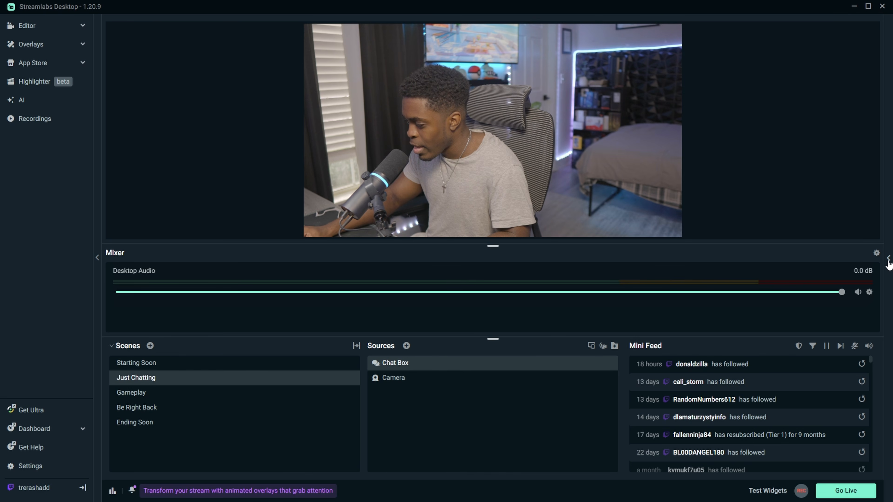
Step: Show the live stream chat and send a series of short test messages such as "sfsd" so the chat box fills up
click(887, 262)
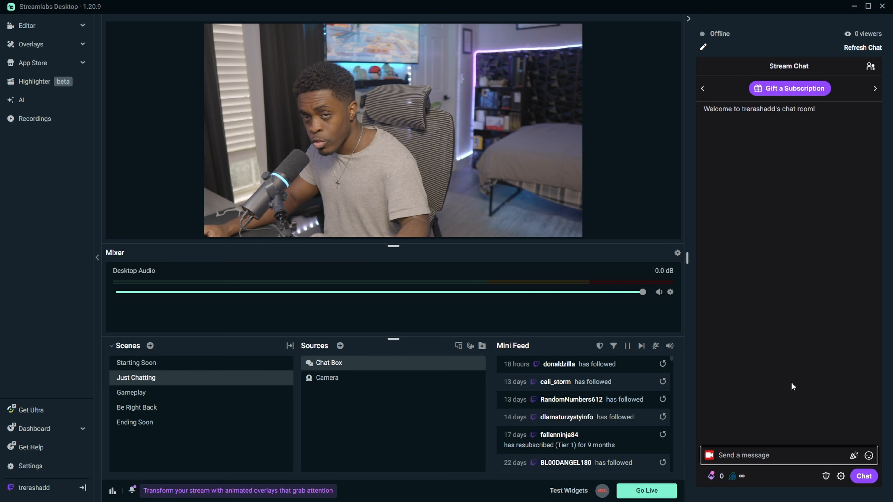
click(780, 452)
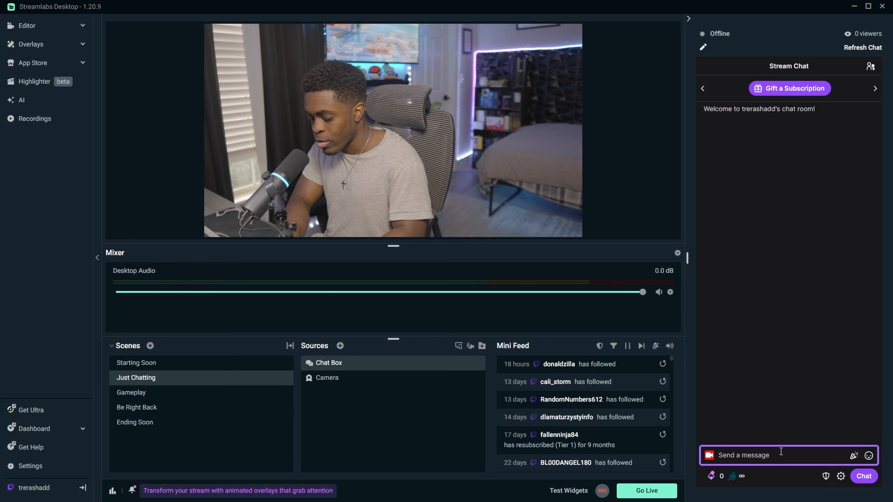
text(sfsd)
key(Return)
text(Sfsd f ds sfs sfs sd s f dss s sds s sd sd fs)
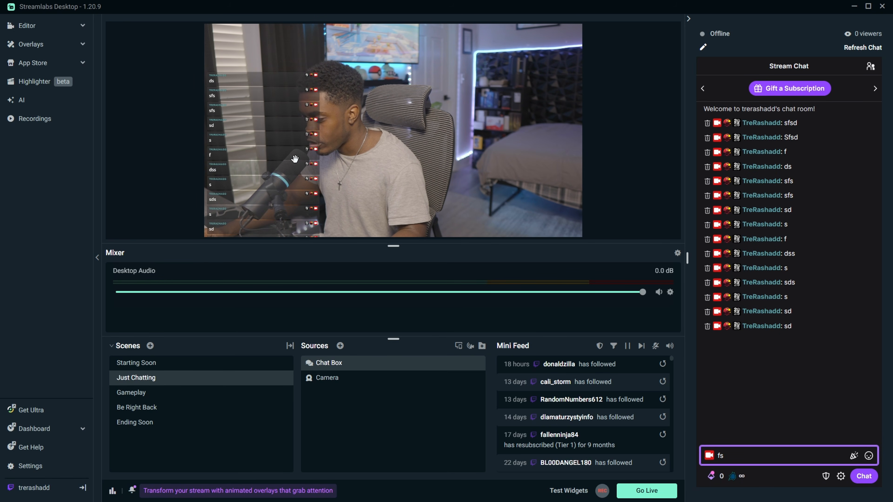
Step: Move the chat box to the right side of the canvas, shrink it to leave about 176 px above and 143 px below, and deselect it
click(281, 178)
drag(280, 177, 527, 149)
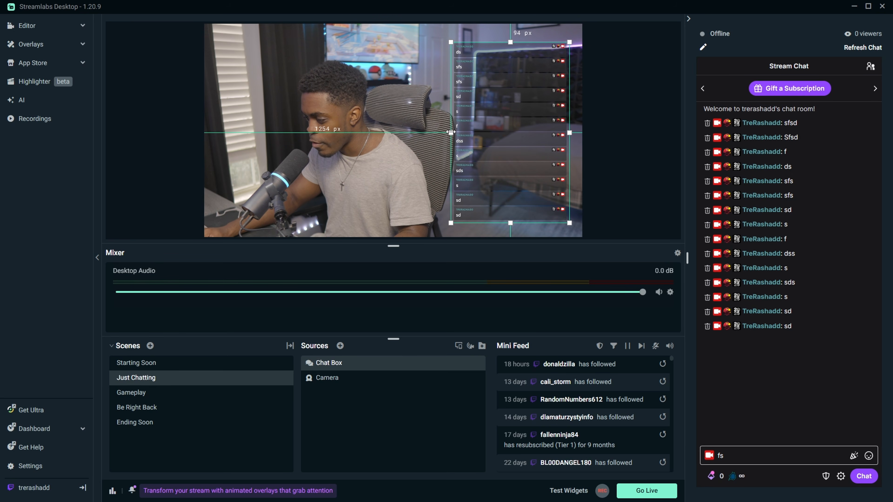
drag(450, 132, 471, 133)
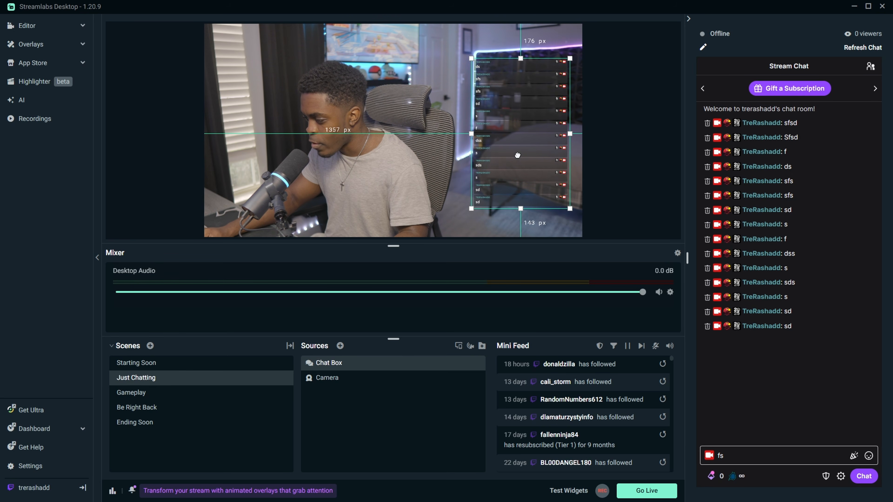
click(616, 178)
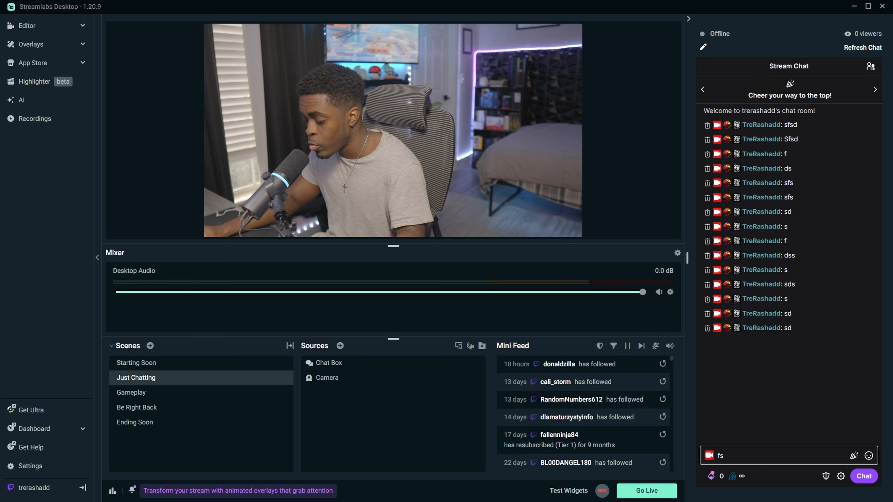
Step: Look through the video, audio and media source types available for the Just Chatting scene
click(339, 346)
scroll(372, 255, down, 6)
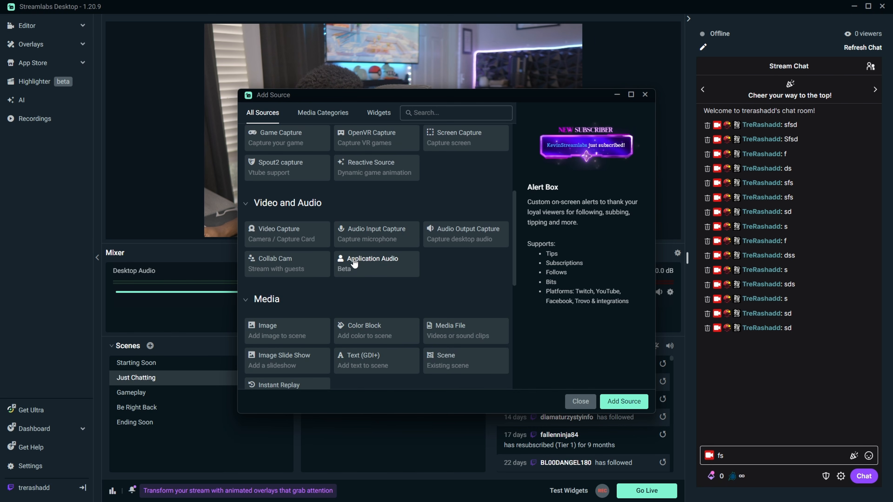
scroll(285, 296, down, 1)
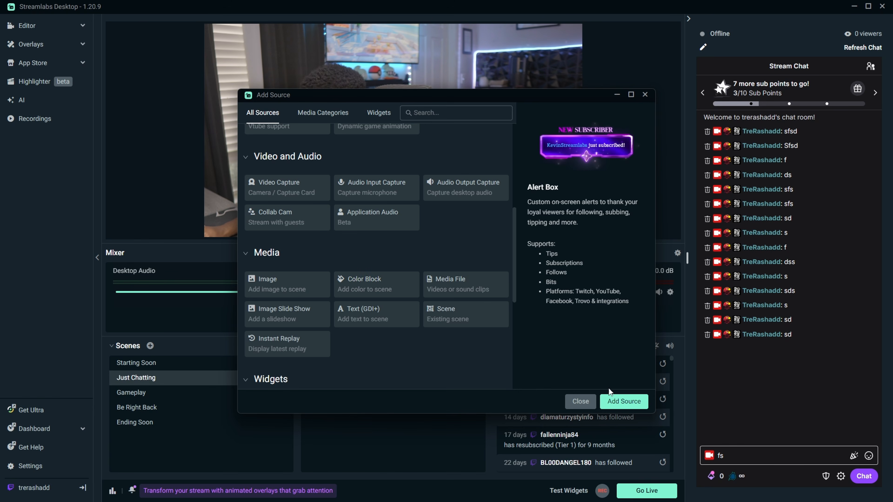
click(576, 402)
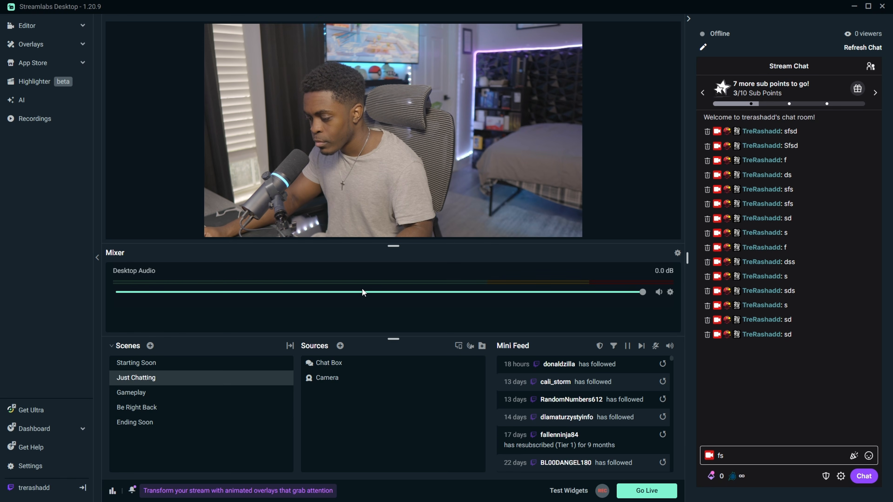
Step: Switch to the Gameplay scene, compare the Display Capture and Window Capture source types, and choose Game Capture as the source to add
click(224, 394)
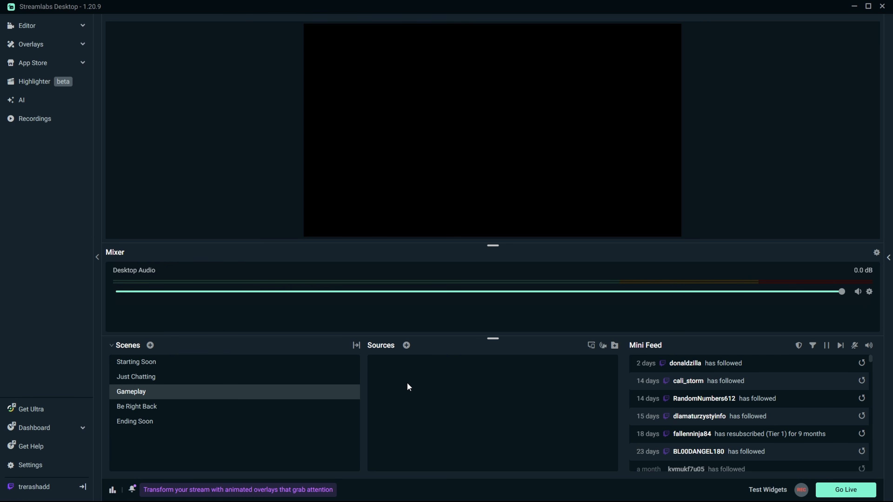
click(407, 346)
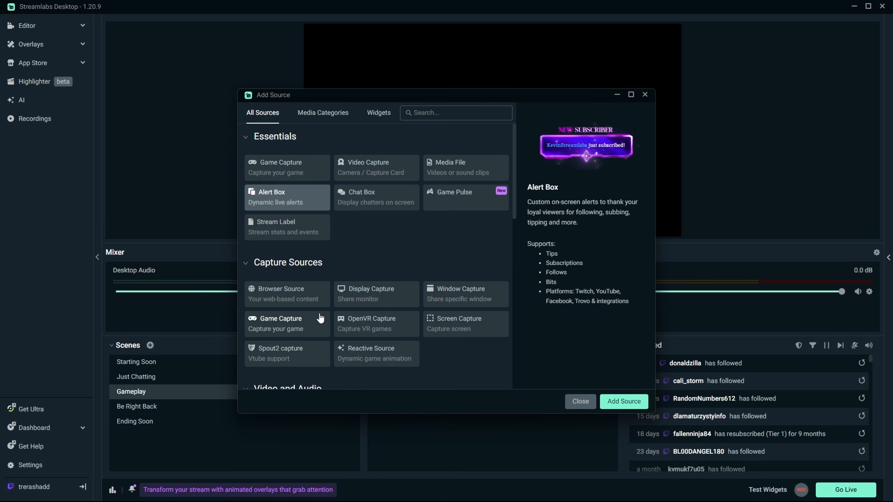
click(377, 296)
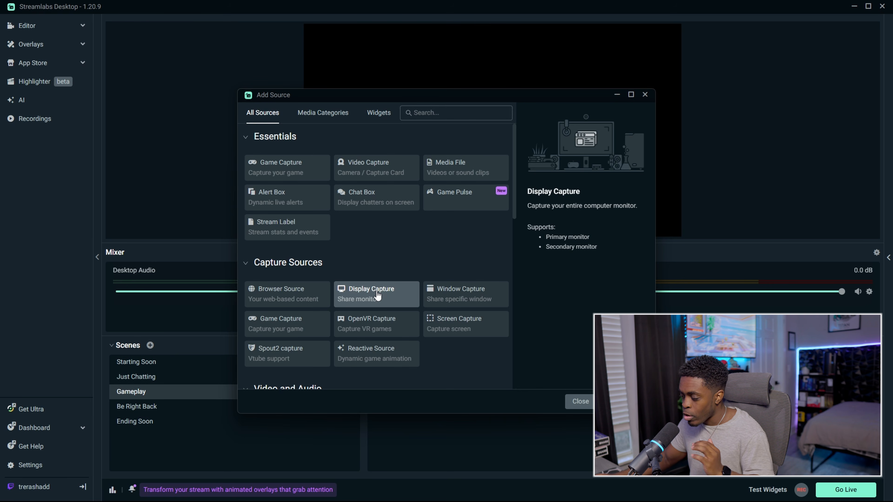
click(484, 299)
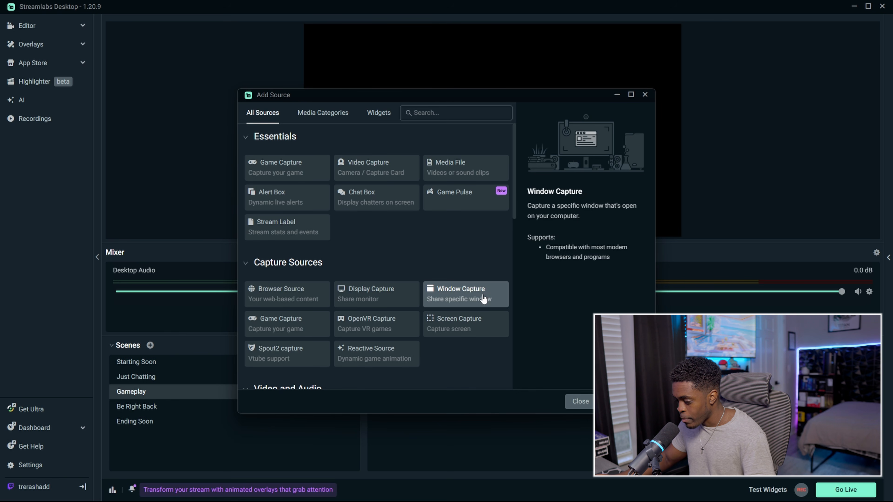
click(280, 329)
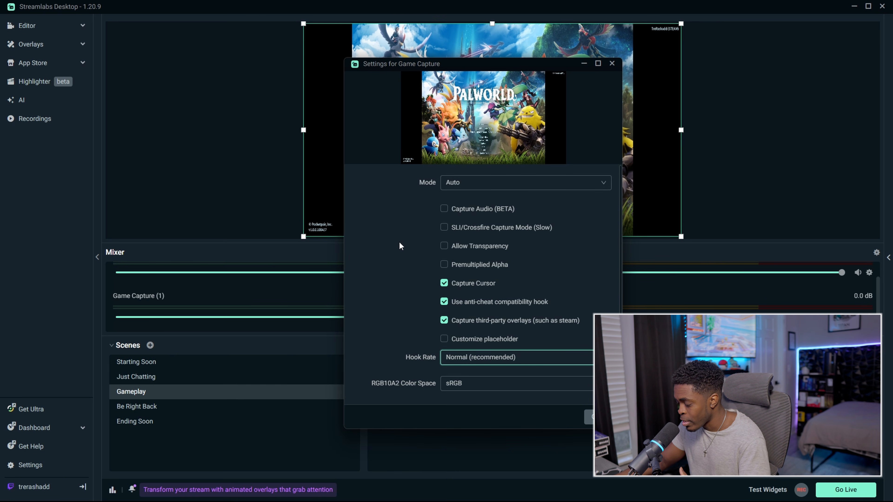
Step: Set the Game Capture mode to "Capture any fullscreen application" and check the scene preview behind the settings window
click(466, 187)
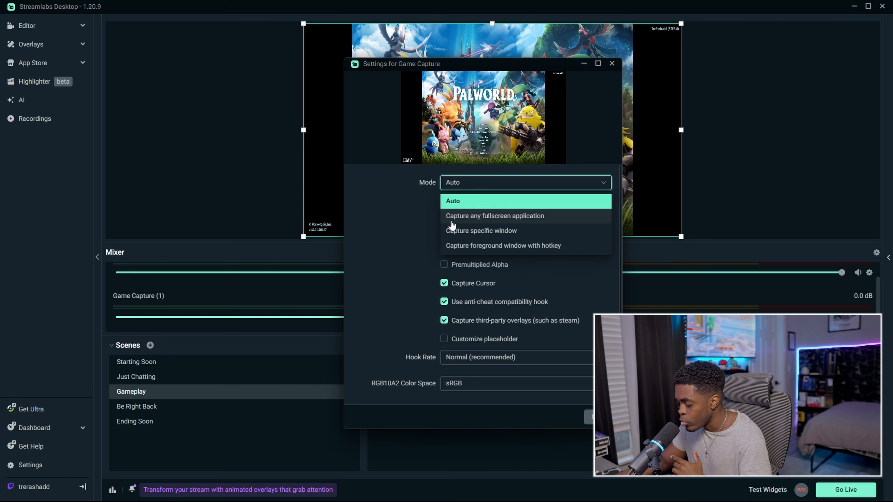
click(519, 222)
drag(488, 38, 183, 188)
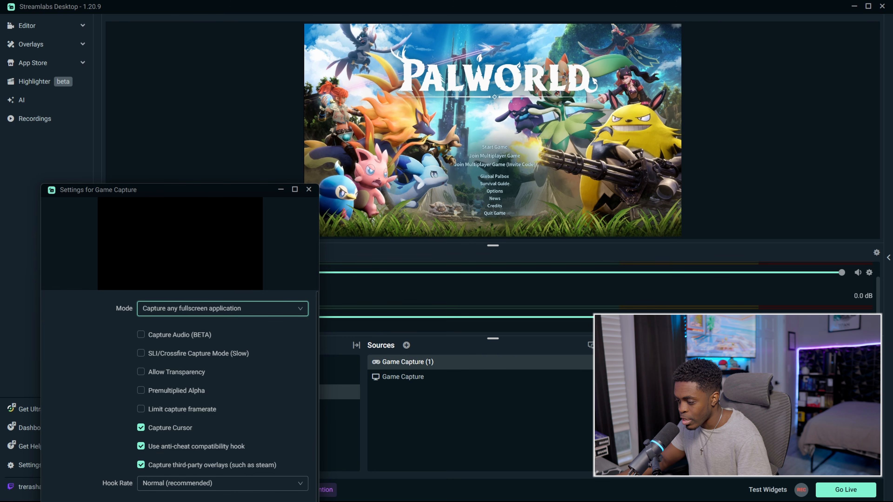
drag(166, 200, 451, 63)
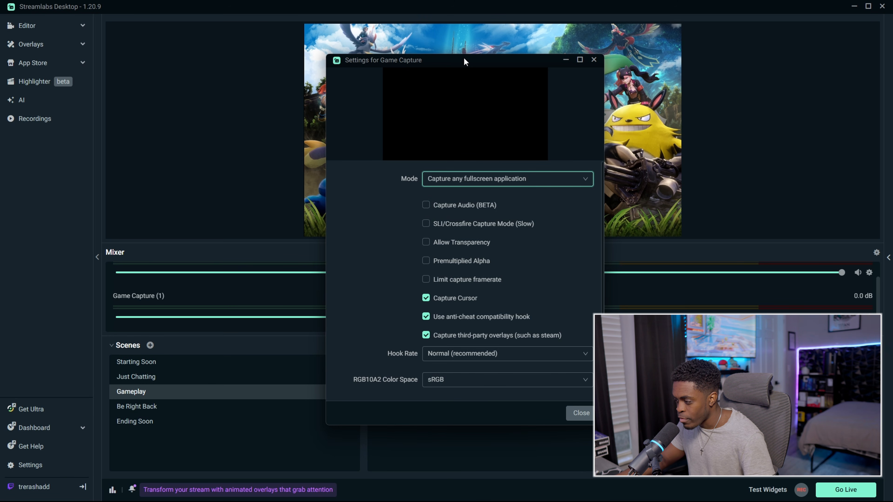
Step: Check the audio channels in the mixer, enable Capture Audio (BETA) for the Game Capture source, and close its settings
drag(463, 58, 756, 187)
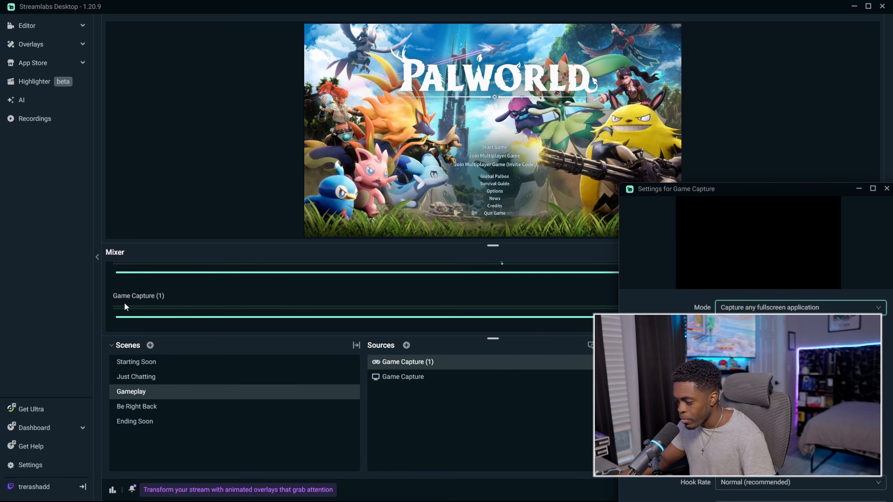
scroll(317, 284, up, 1)
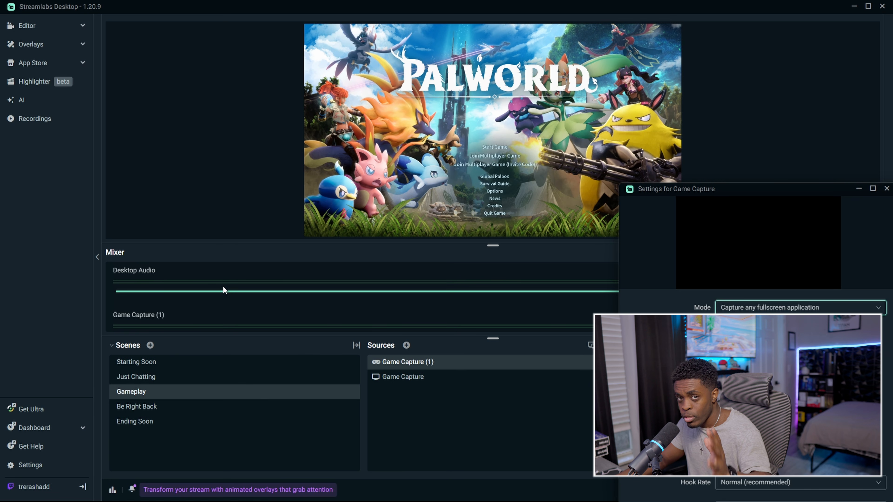
scroll(222, 288, down, 1)
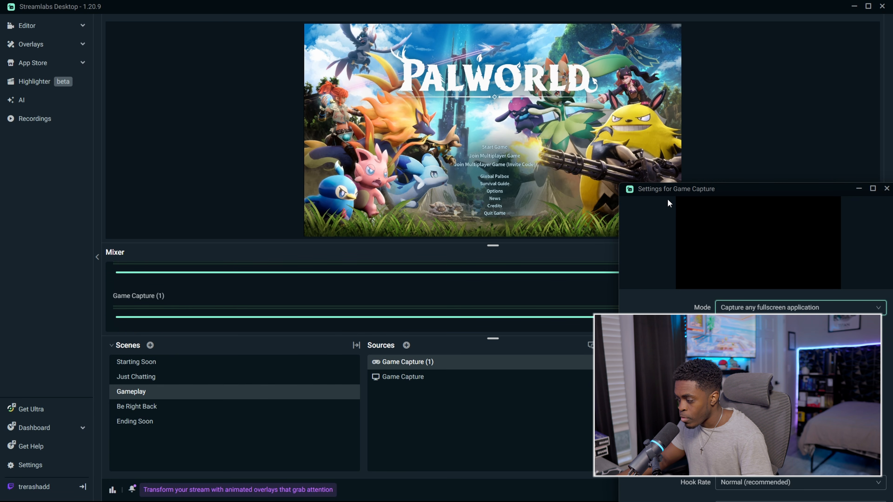
click(417, 251)
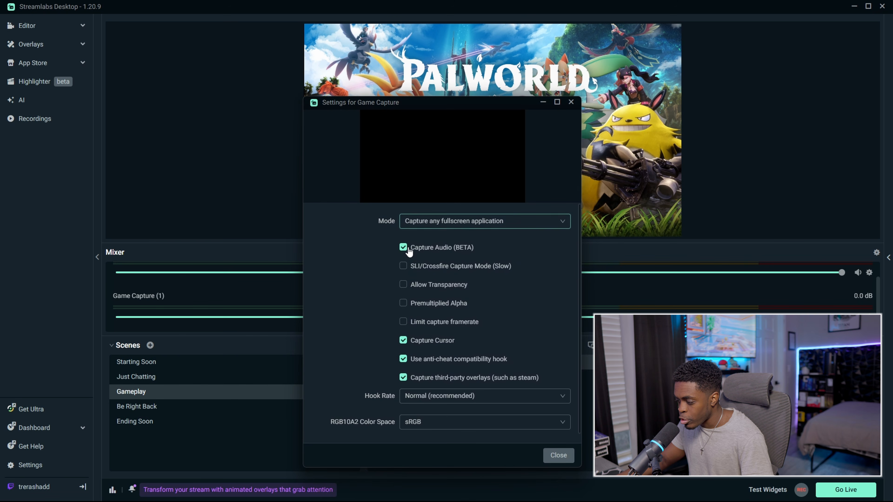
drag(472, 104, 471, 61)
click(547, 413)
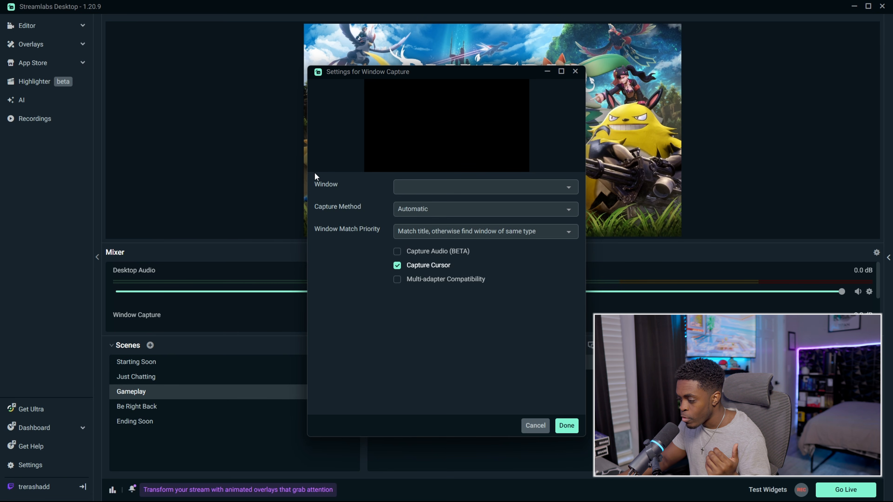
Step: Set the Window Capture source to the [Palworld-Win64-Shipping.exe]: Pal window with the Windows 10 (1903 and up) capture method
click(572, 190)
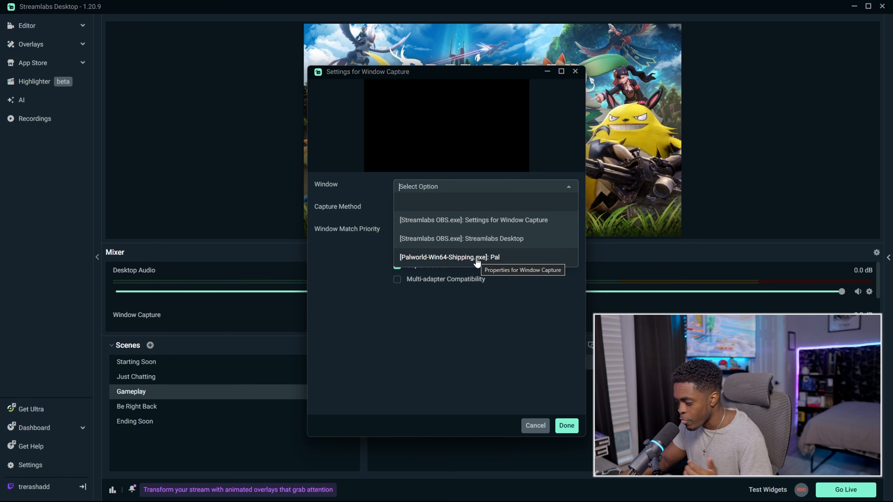
click(546, 264)
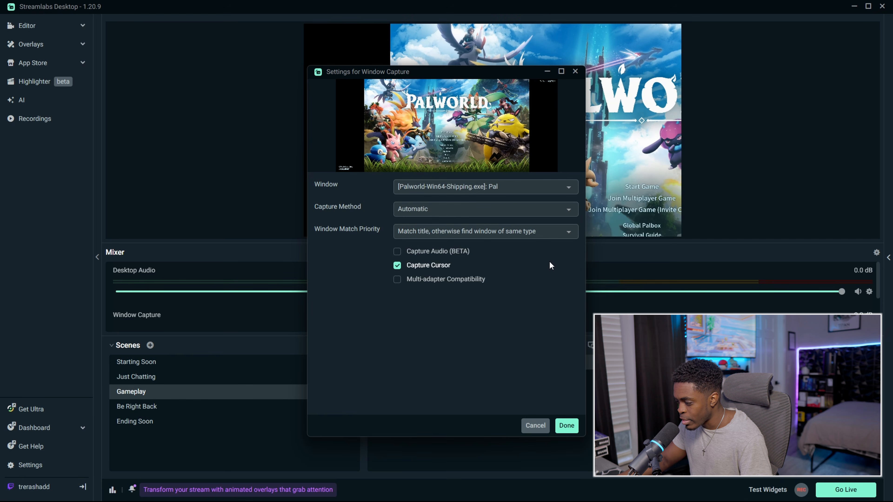
click(453, 210)
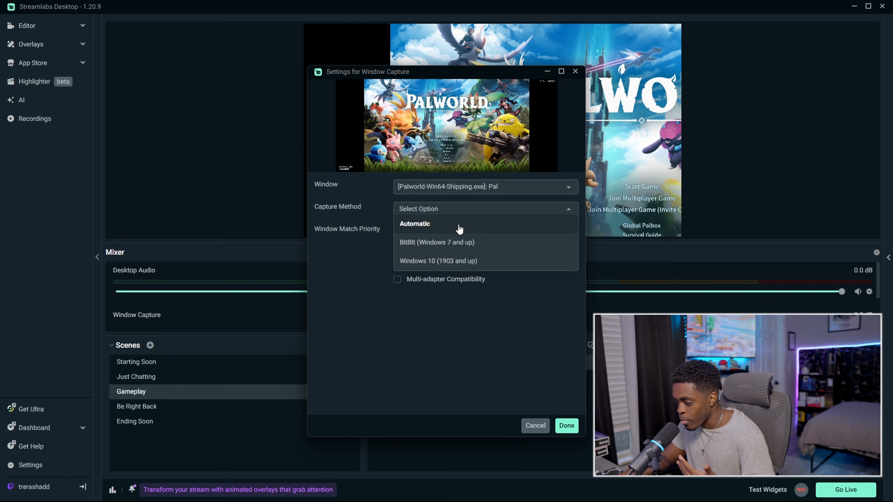
click(471, 263)
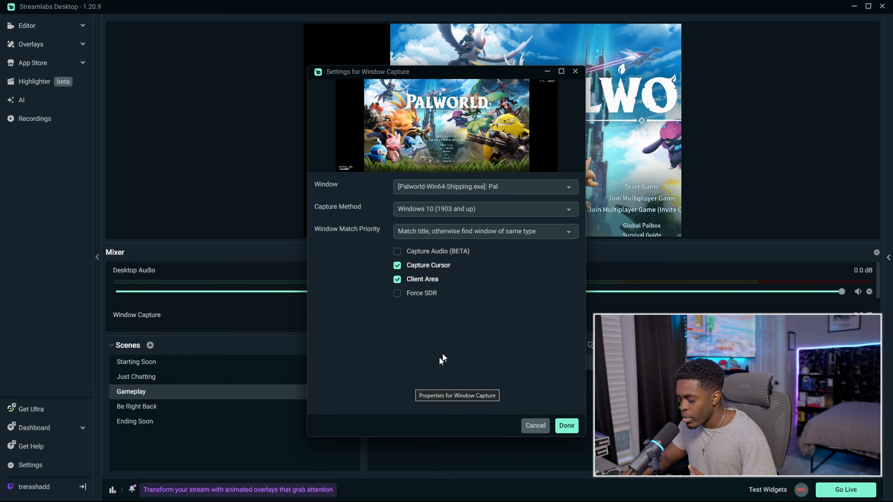
Step: Try the Automatic capture method for the Palworld window, then return to Windows 10 (1903 and up)
click(506, 212)
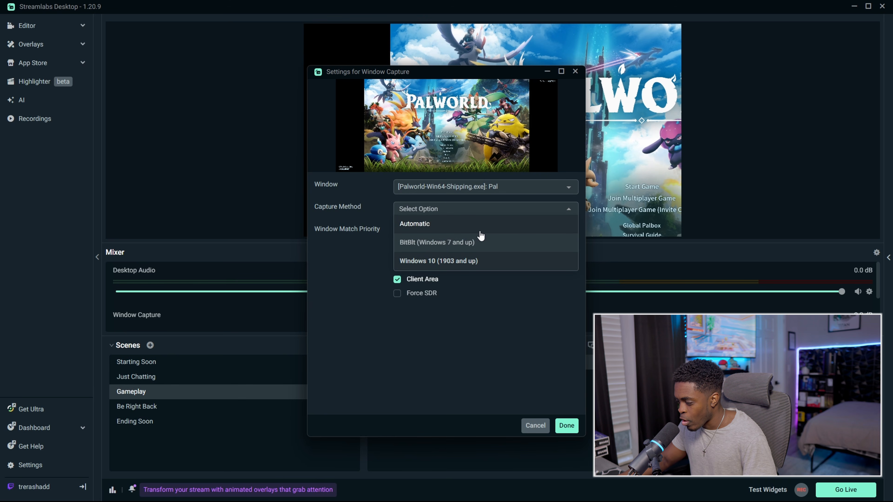
click(473, 224)
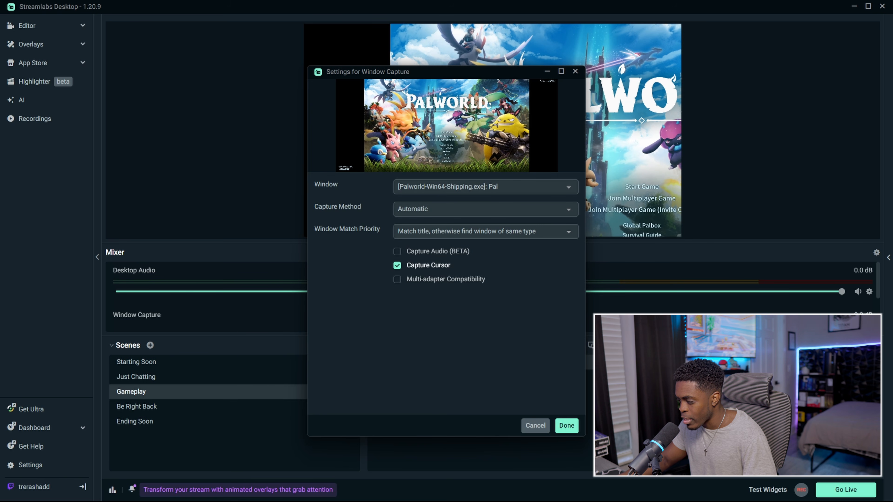
click(459, 209)
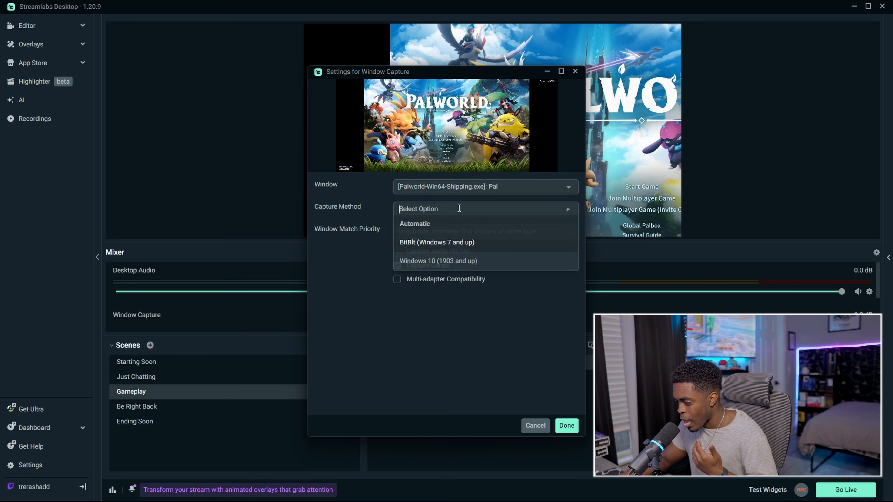
click(453, 262)
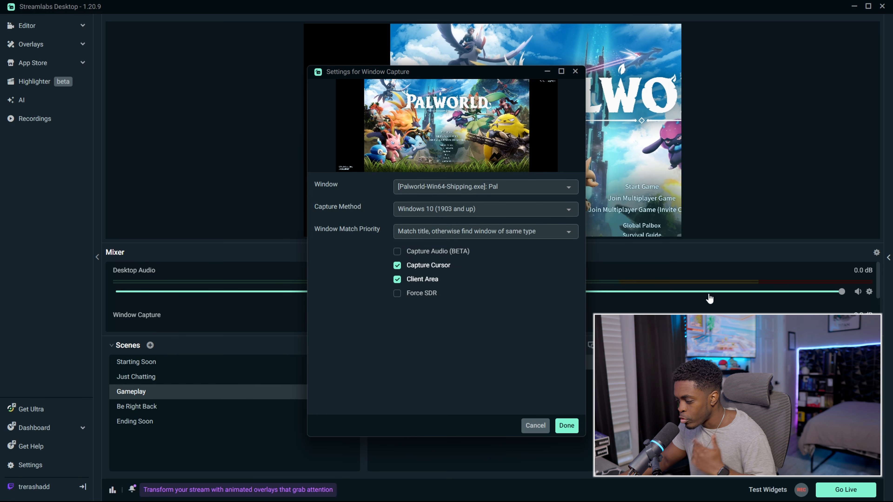
Step: Enable Capture Audio (BETA) for the Window Capture source and finish its settings
click(397, 252)
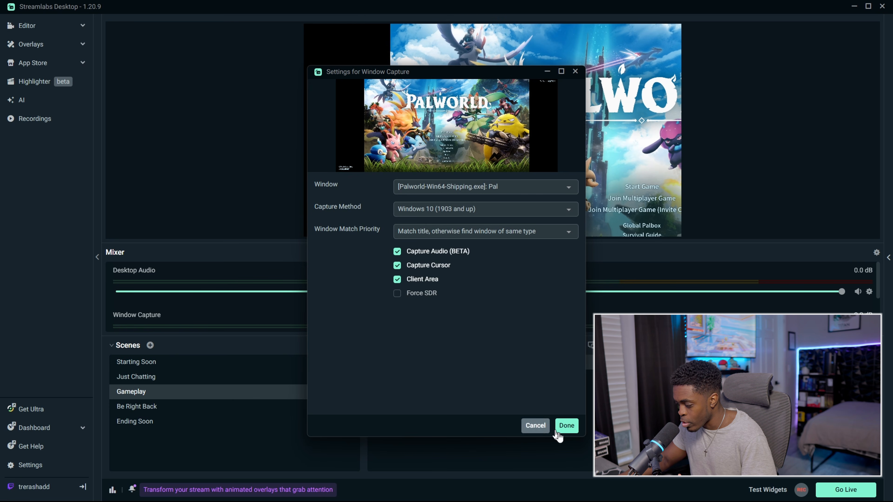
click(566, 426)
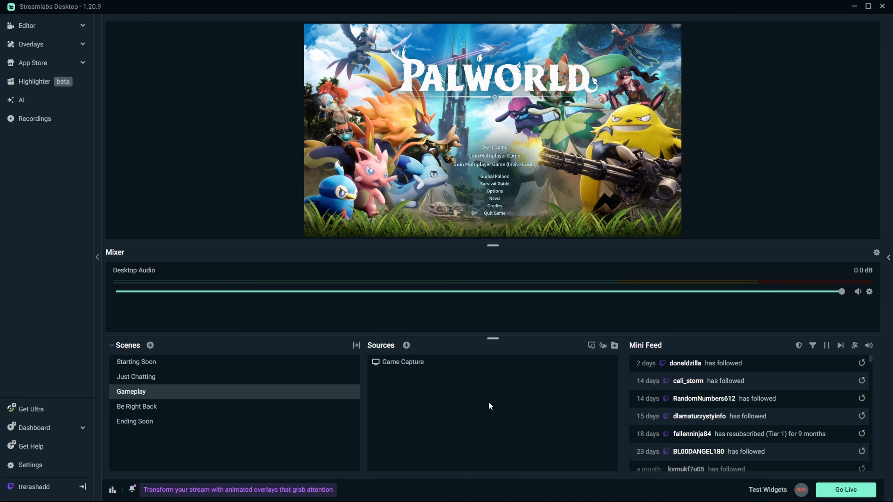
Step: Add a Video Capture source to the Gameplay scene by reusing the existing Camera source
click(406, 345)
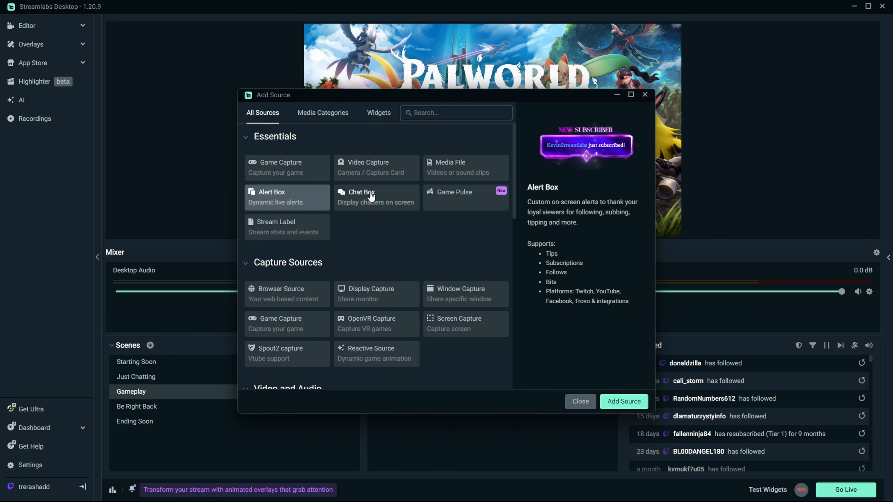
click(374, 167)
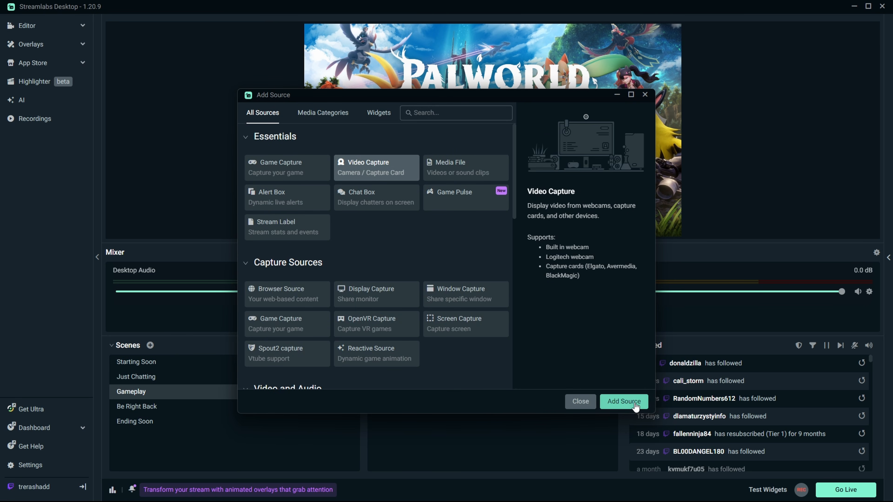
click(624, 401)
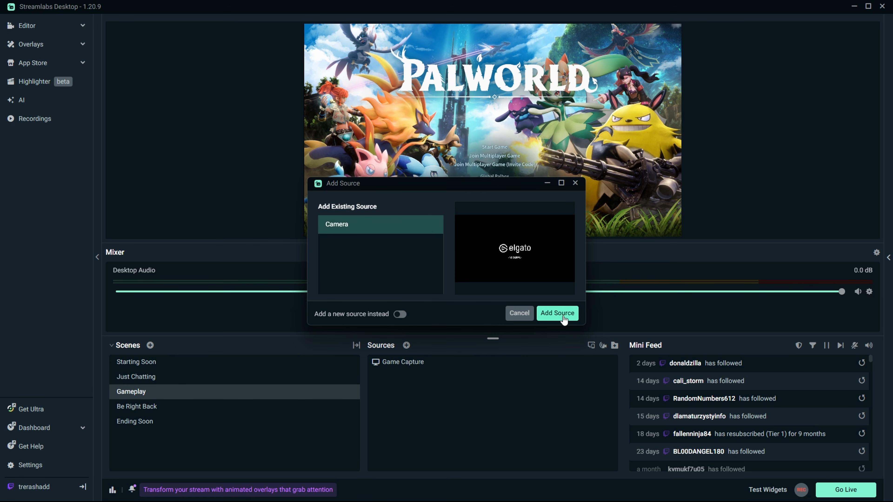
click(557, 313)
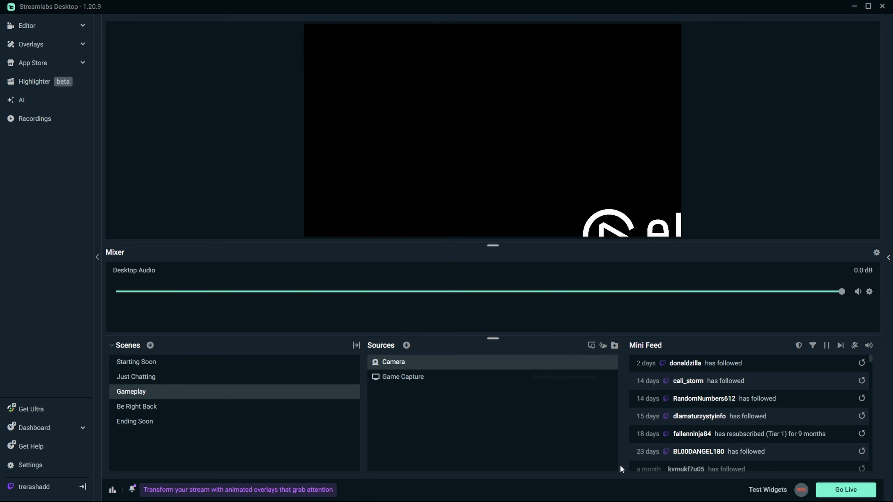
Step: Shrink the camera to a small overlay and place it against the right edge of the gameplay canvas, around mid-height
drag(304, 233, 299, 133)
drag(295, 172, 578, 170)
drag(635, 188, 579, 144)
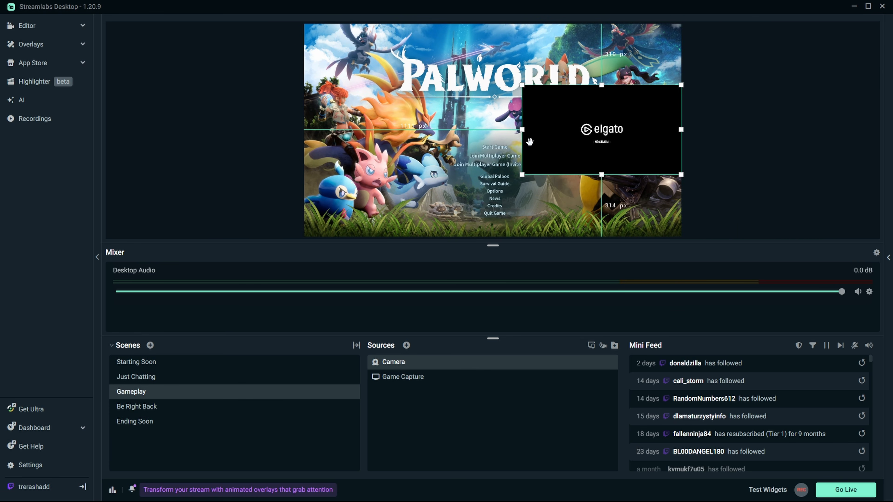
drag(522, 130, 585, 134)
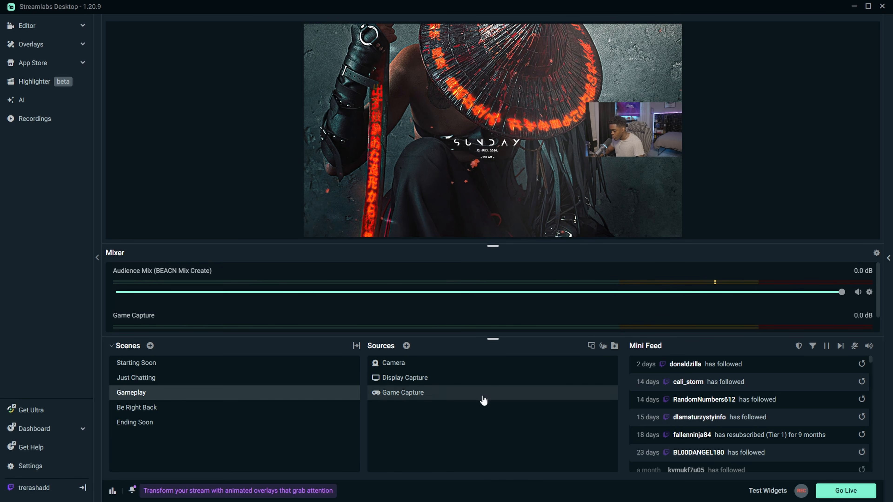
Step: Add a new Video Capture source named "Capture Card" to the Gameplay scene instead of reusing the existing camera
click(407, 346)
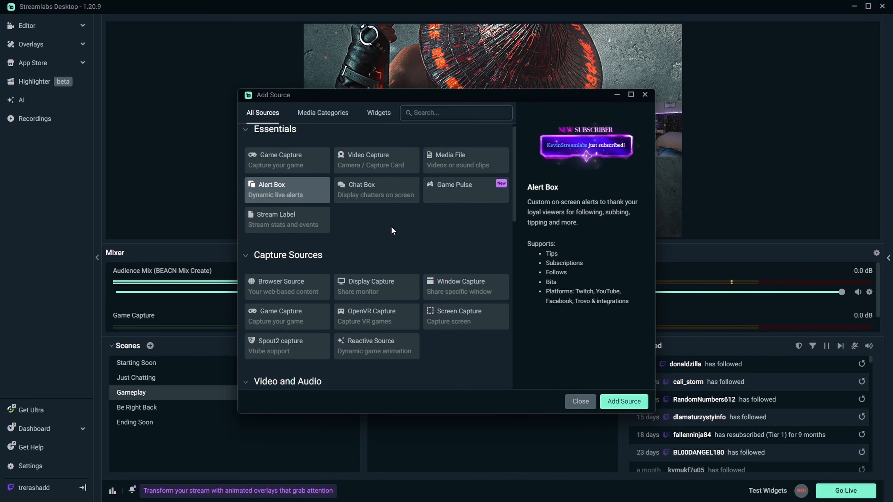
scroll(392, 230, down, 5)
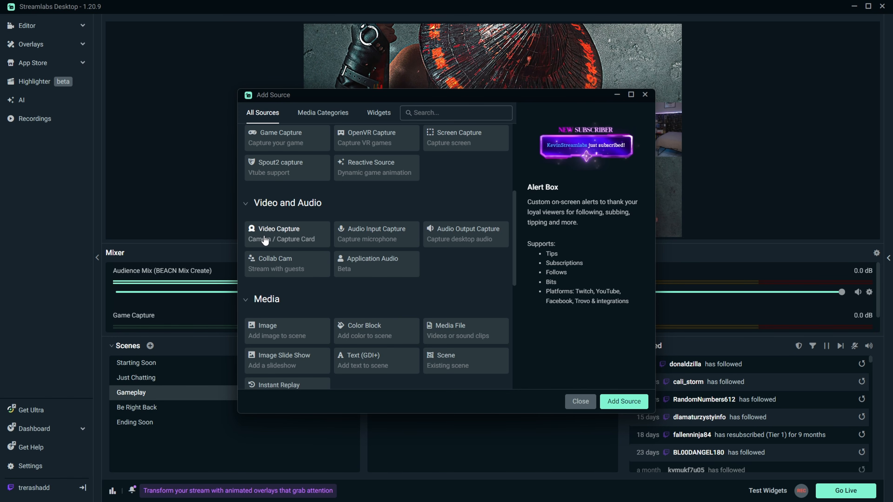
click(287, 240)
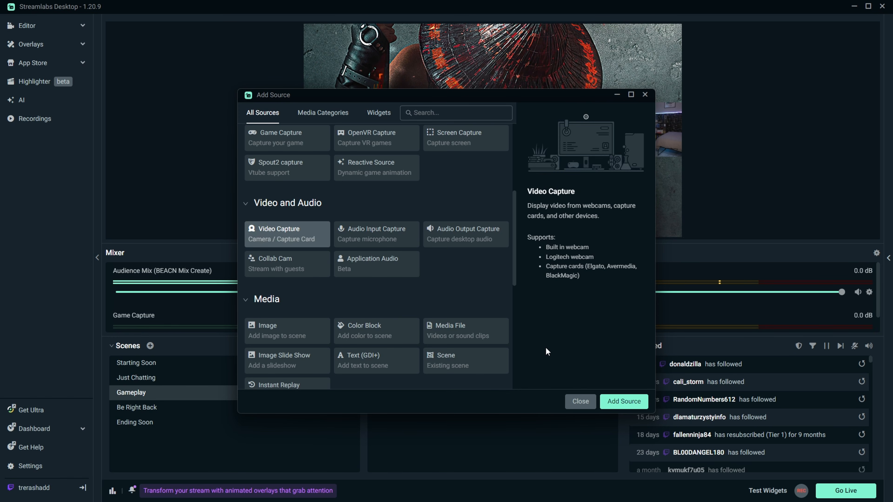
click(624, 401)
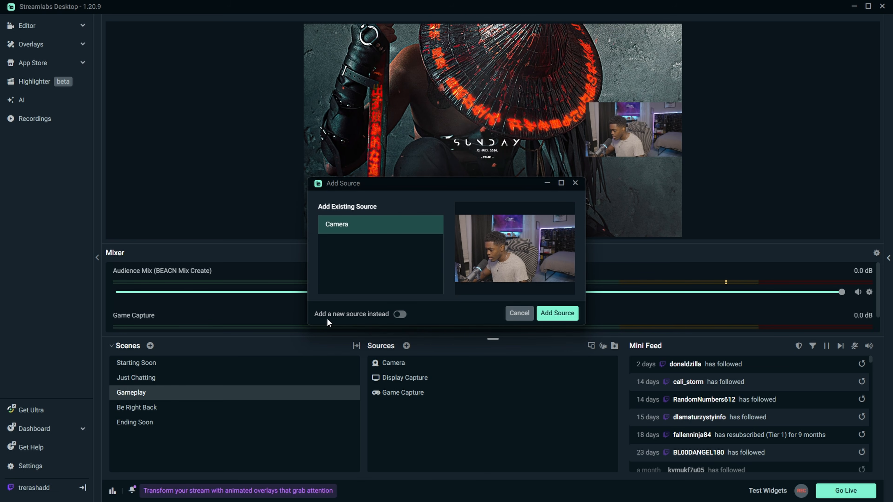
click(399, 314)
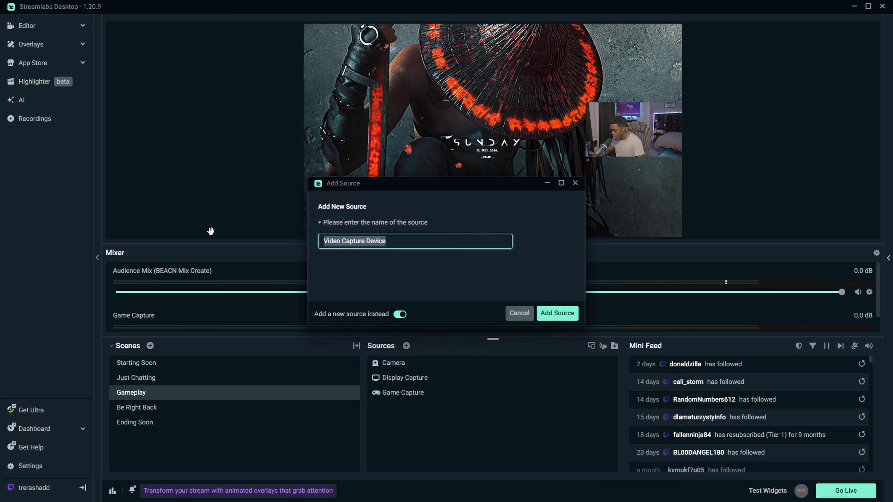
text(Capture)
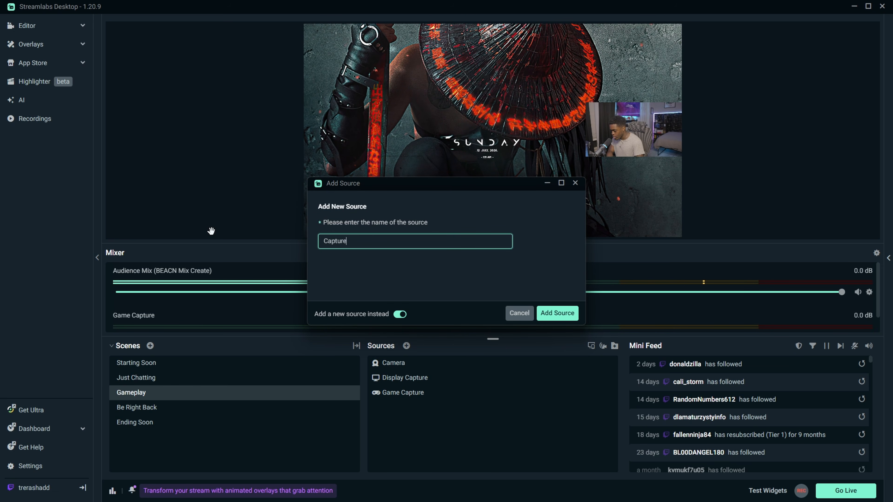
text( Card)
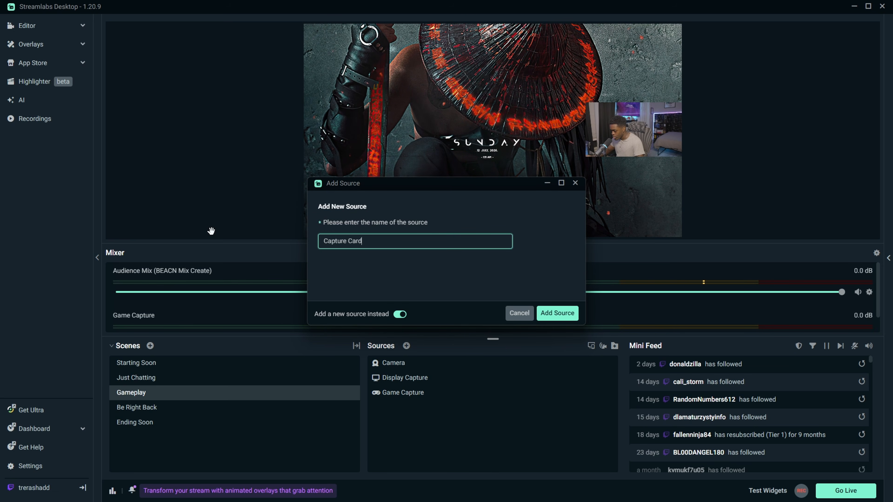
click(558, 314)
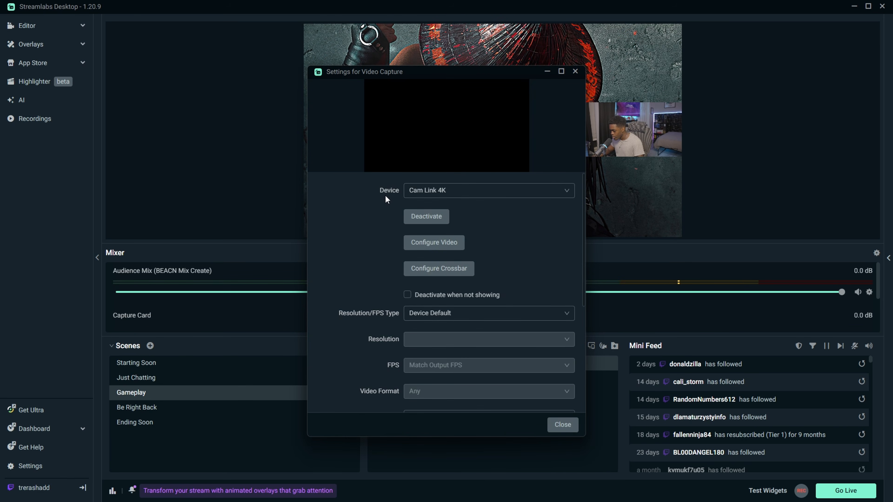
Step: Set the Capture Card source's device to Elgato 4K S, check its Audio Output Mode, and close the settings
click(523, 193)
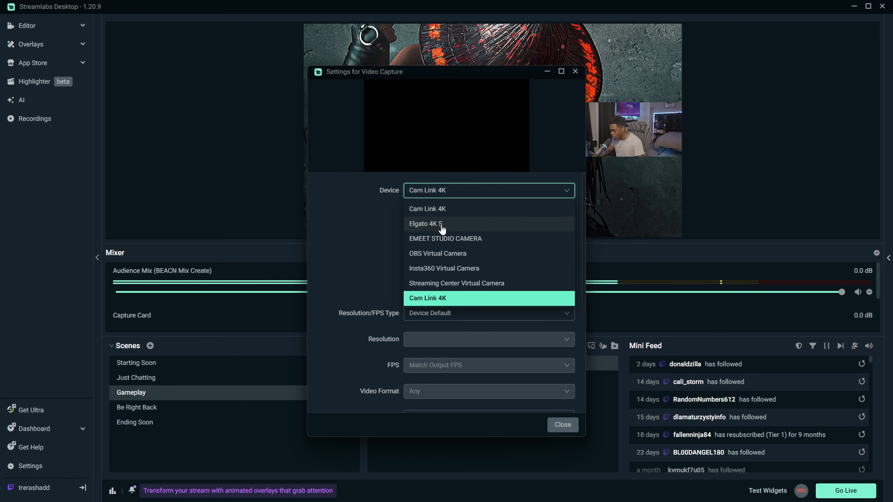
click(463, 225)
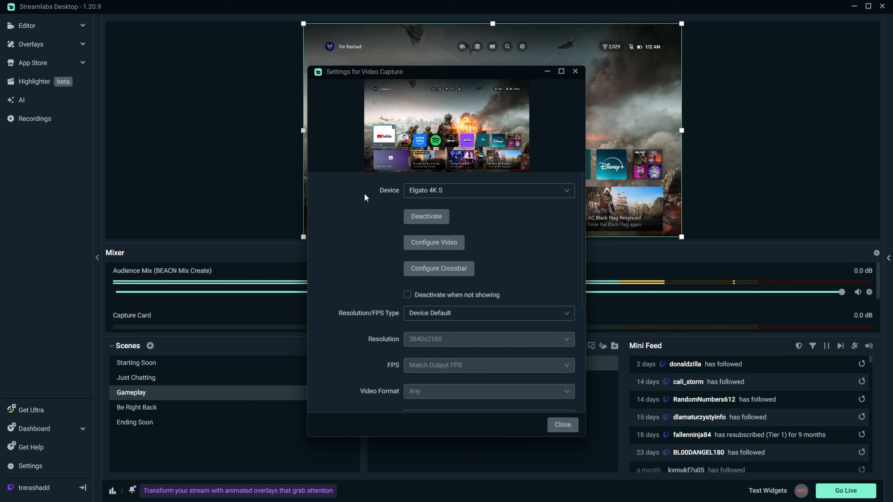
scroll(361, 194, down, 5)
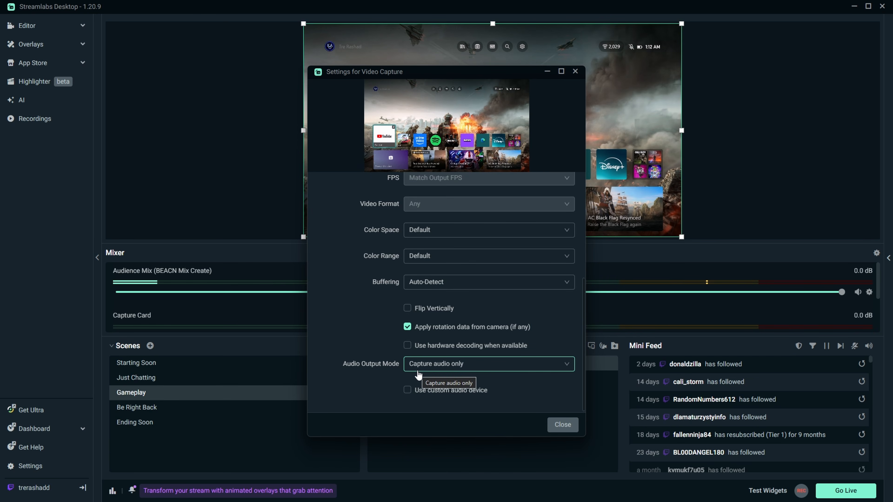
click(562, 425)
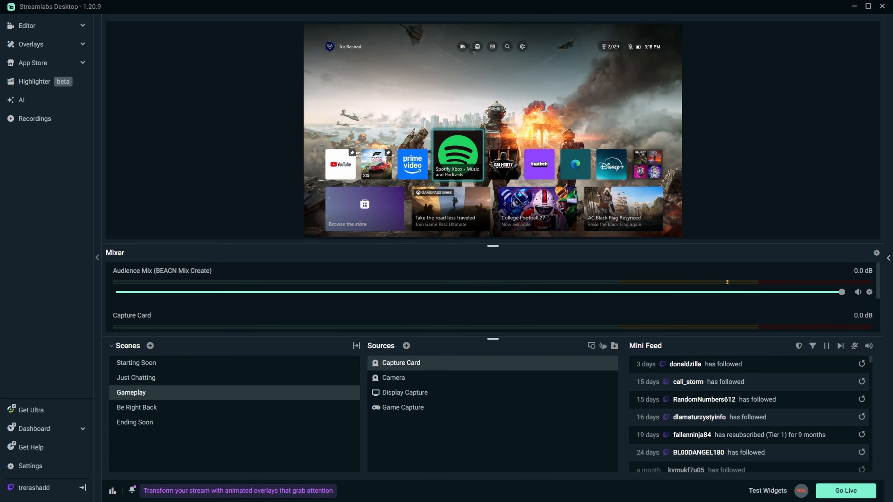
Step: Add an Audio Input Capture source named "Capture Card Audio" to the Gameplay scene
click(406, 346)
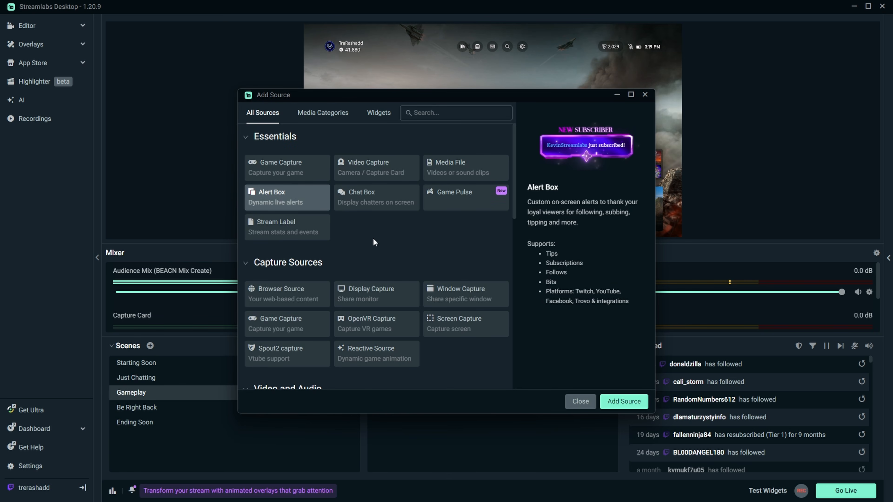
scroll(309, 197, down, 5)
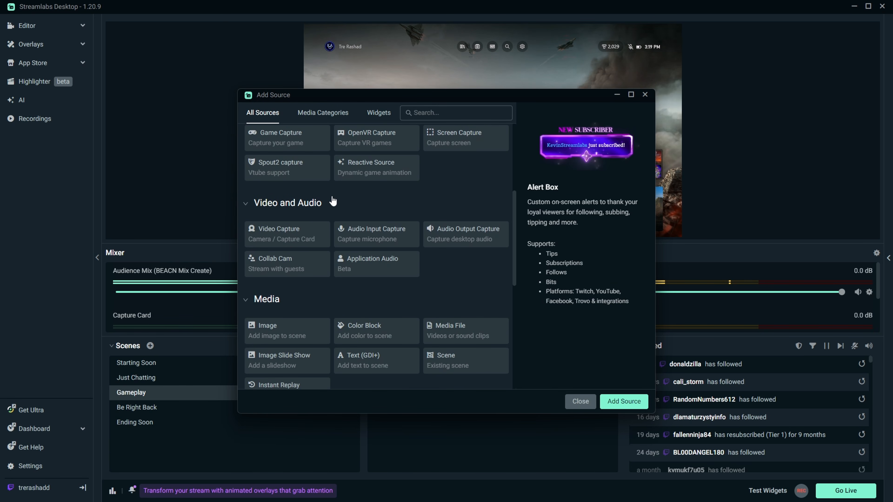
click(370, 239)
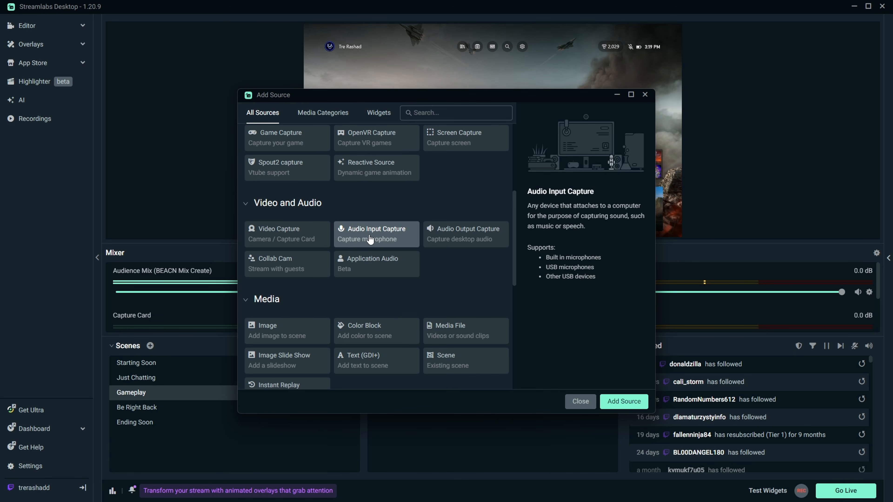
click(623, 401)
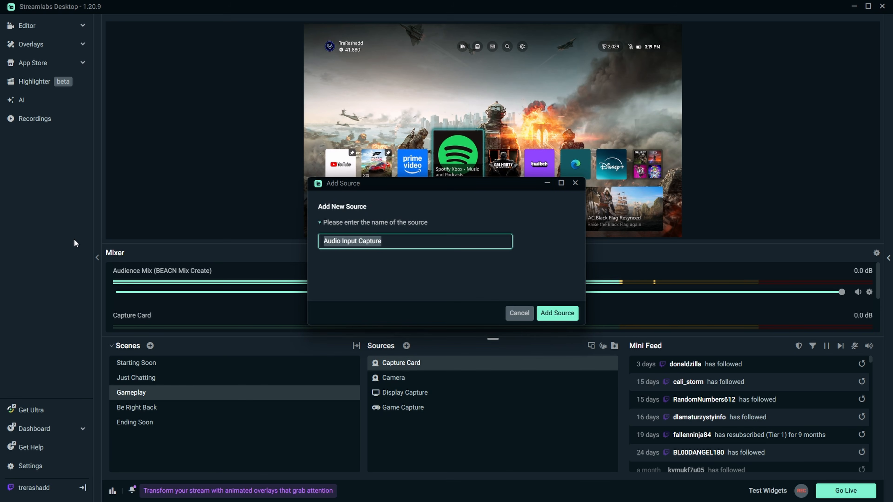
text(Capture Car)
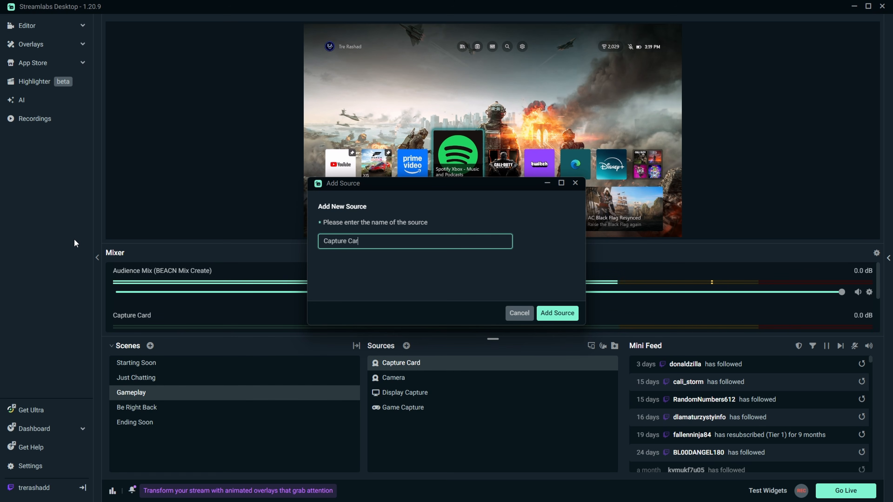
text(d Audio)
click(553, 312)
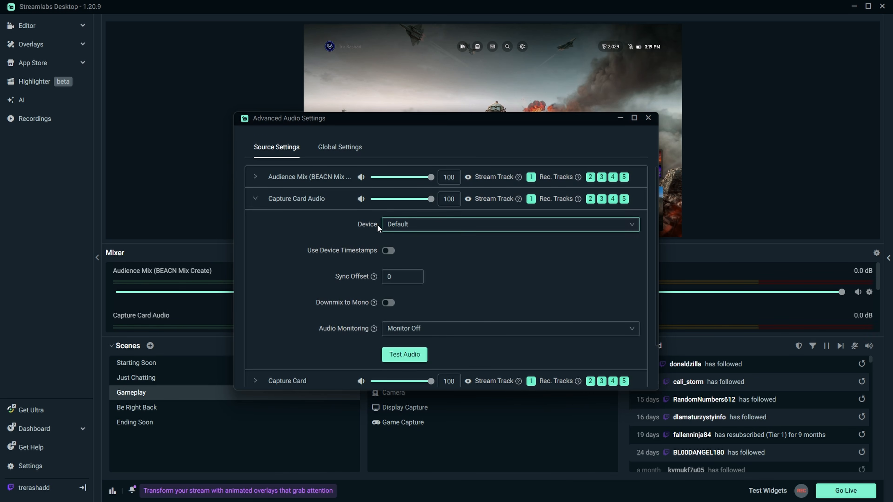
Step: Set the Capture Card Audio source's device to HDMI (2- Elgato 4K S) and close the advanced audio settings
click(444, 227)
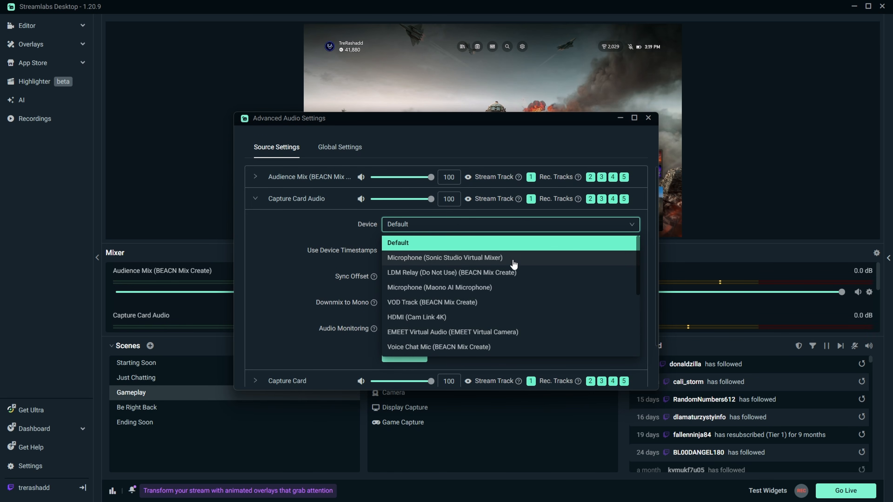
scroll(512, 263, down, 5)
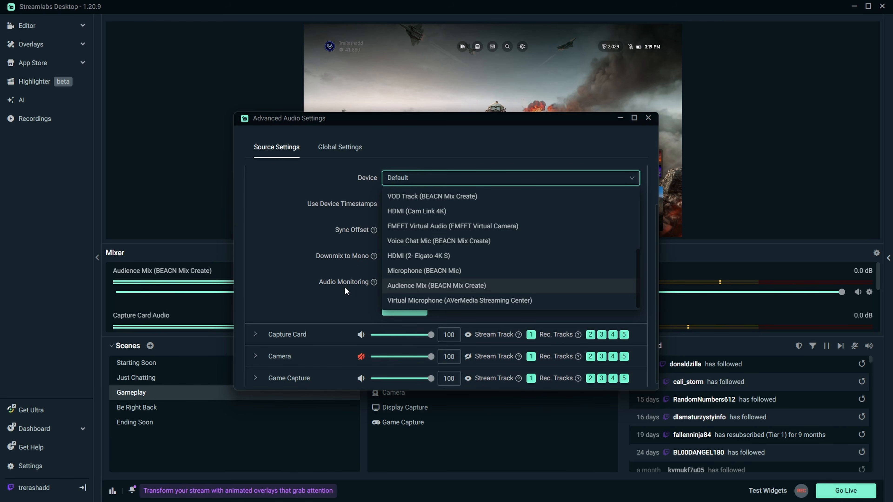
scroll(344, 286, up, 2)
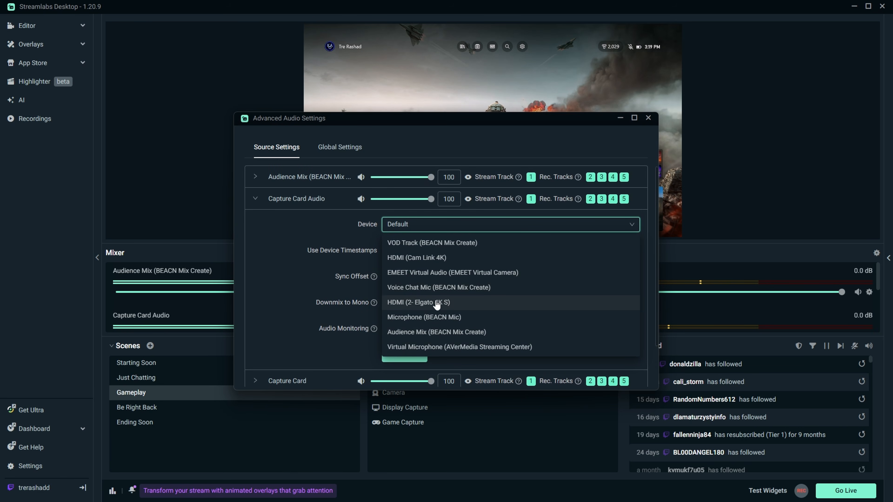
click(467, 304)
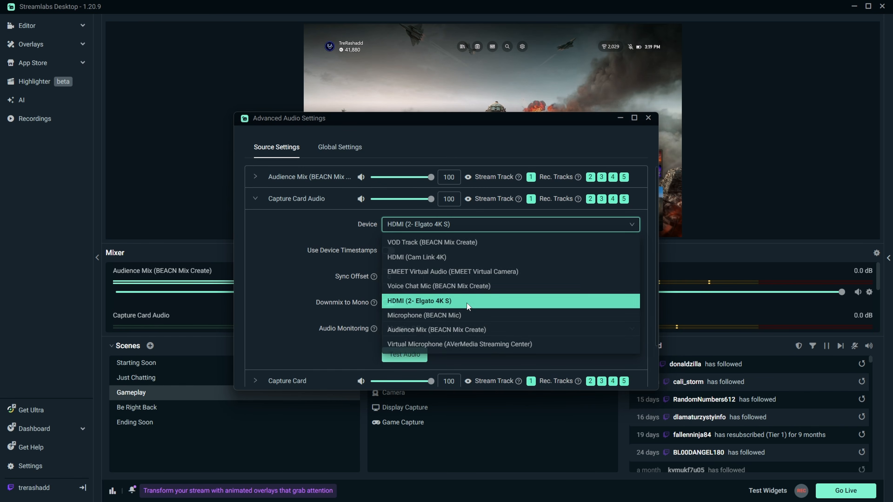
click(647, 120)
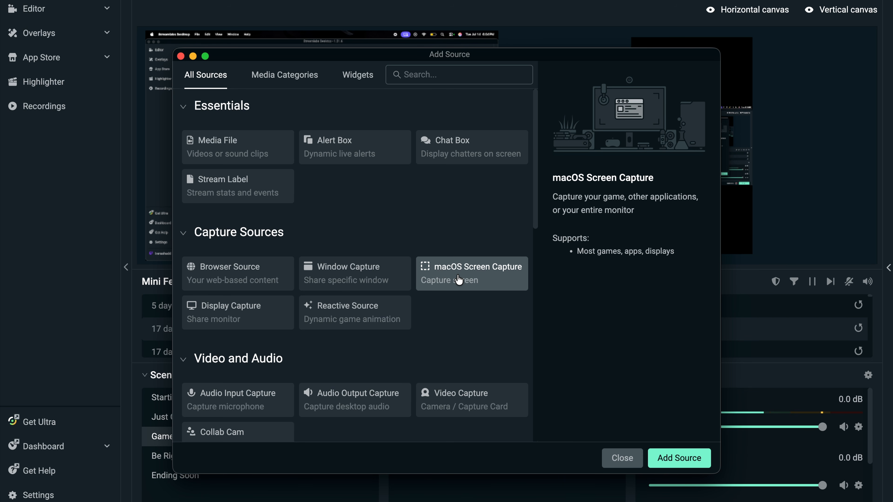
Step: Add a macOS Screen Capture source named "Game capture" to the Gameplay scene
click(684, 458)
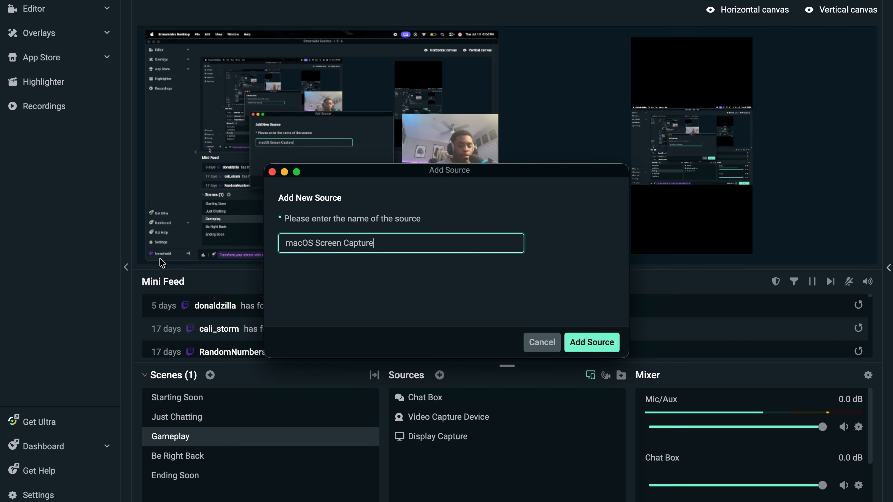
key(super+a)
text(Game )
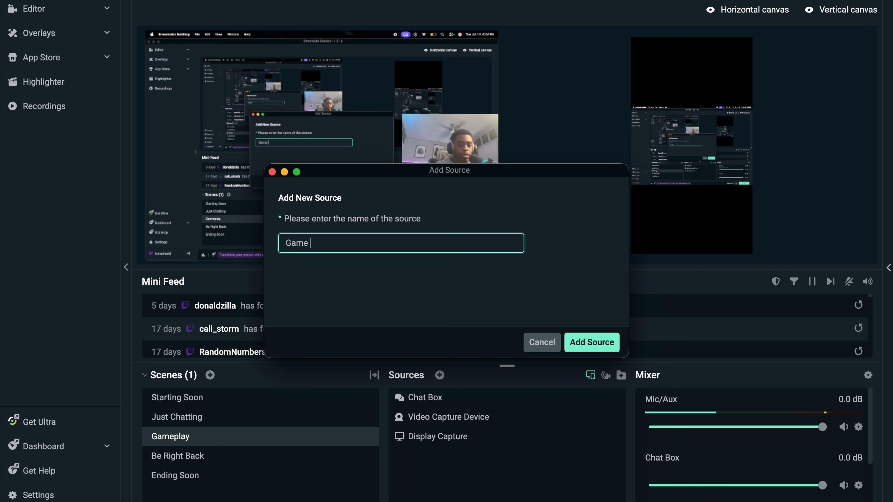
text(capture)
click(591, 343)
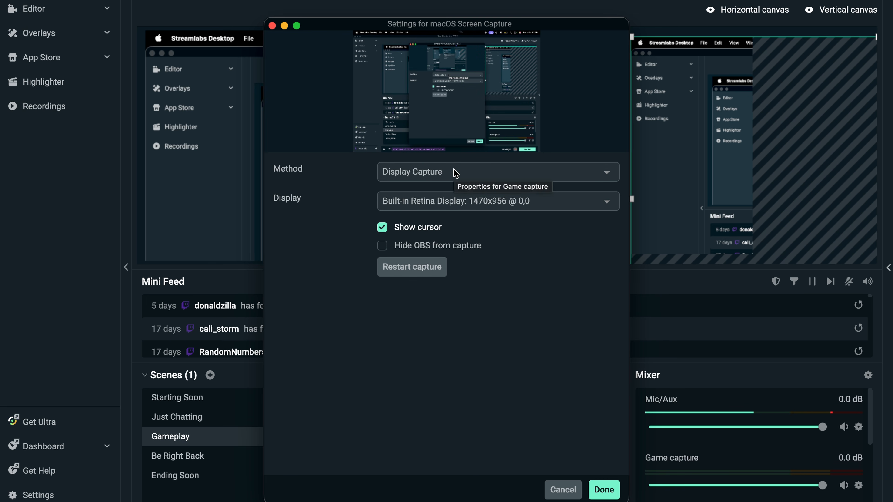
Step: Set the Game capture source's method to Application Capture and check the applications available for capture
click(454, 172)
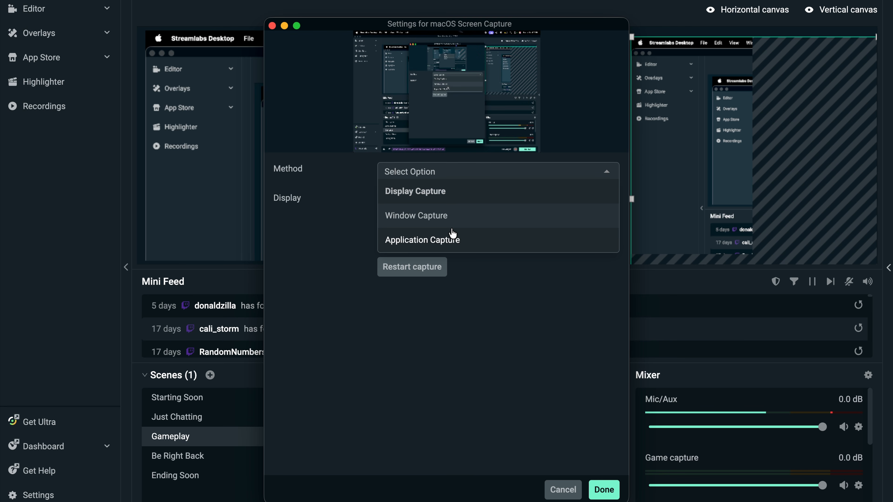
click(463, 241)
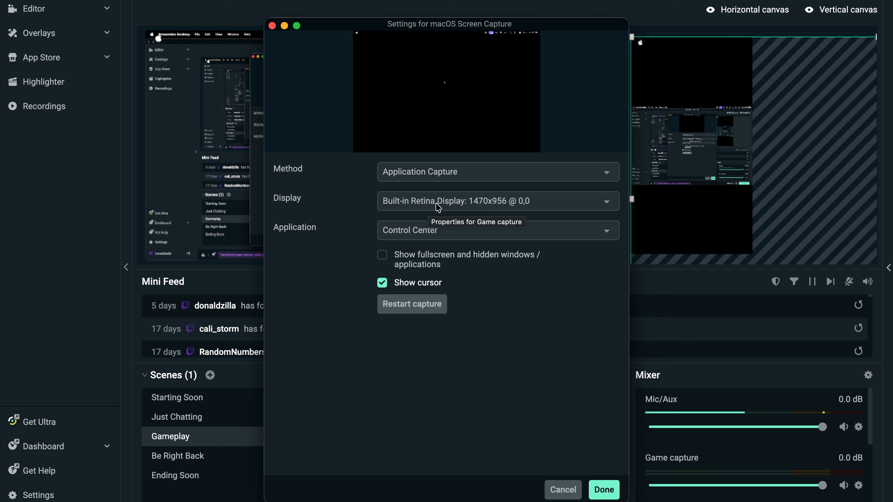
click(437, 231)
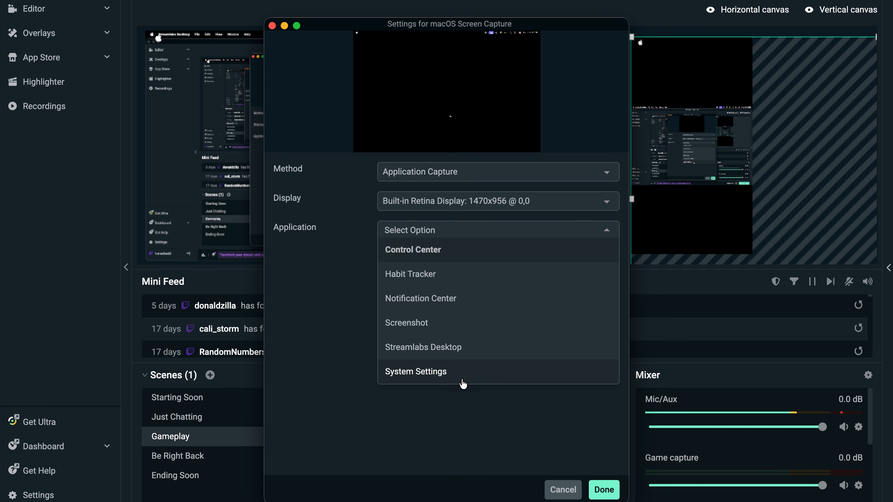
click(611, 232)
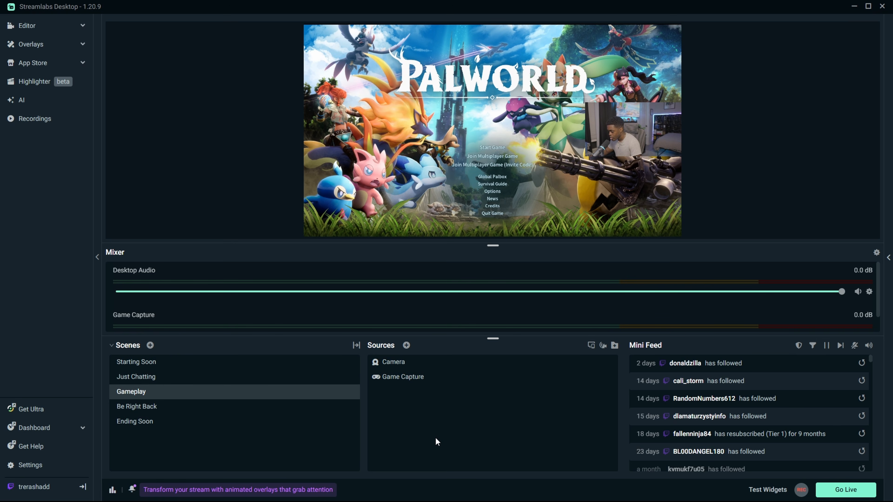
Step: Add the existing Chat Box source to the Gameplay scene, shrink it and place it near the canvas's left edge around mid-height
click(406, 345)
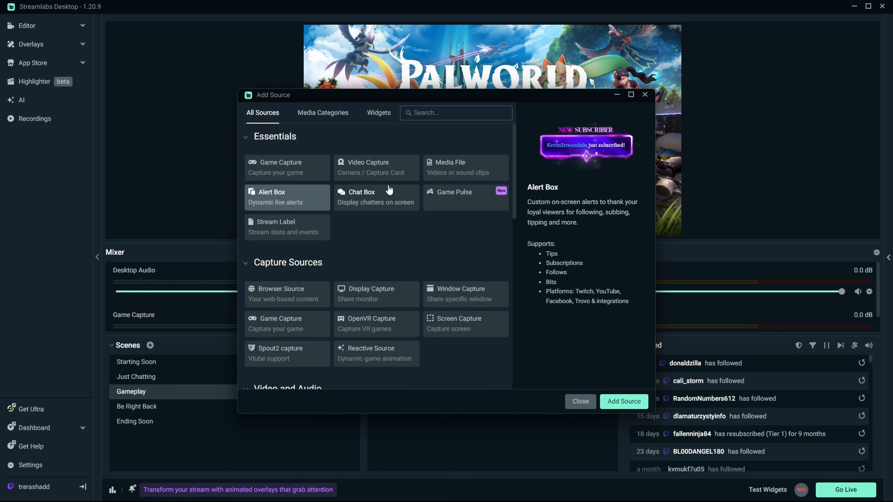
click(367, 199)
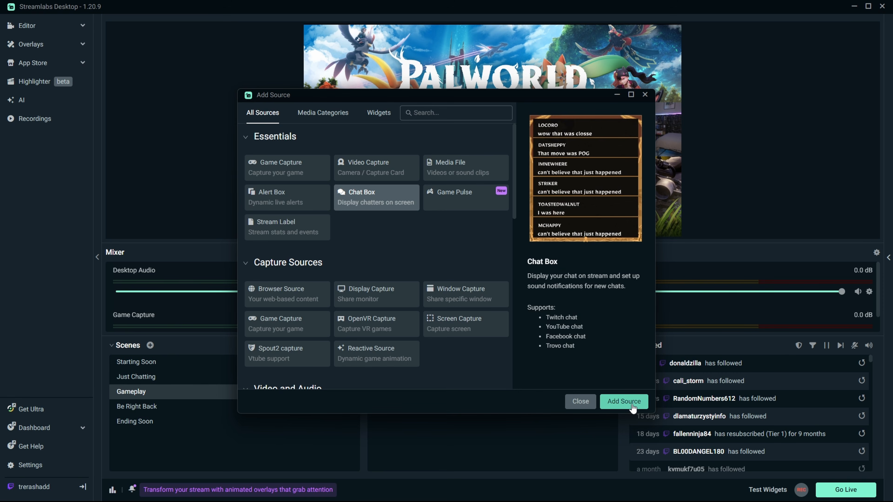
click(623, 401)
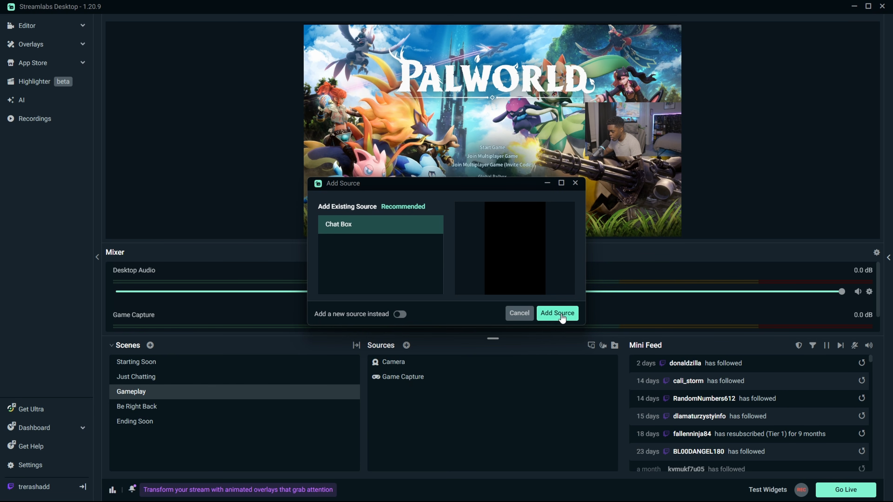
click(551, 314)
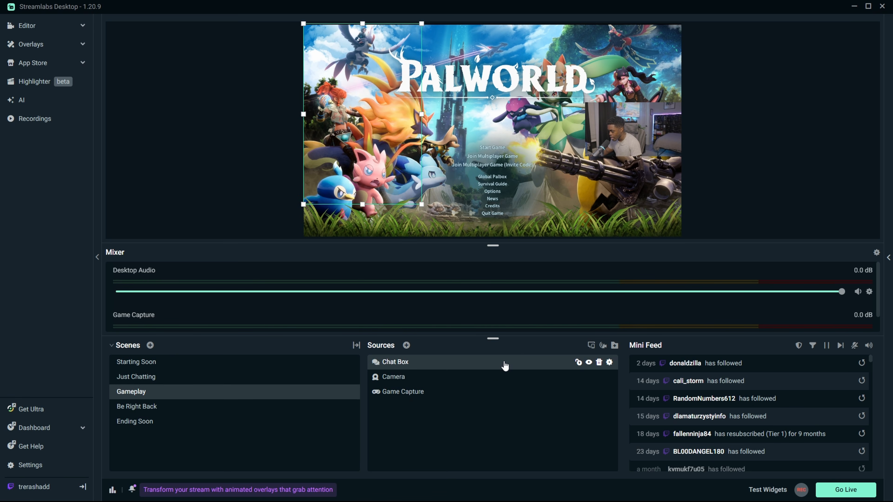
drag(378, 131, 358, 154)
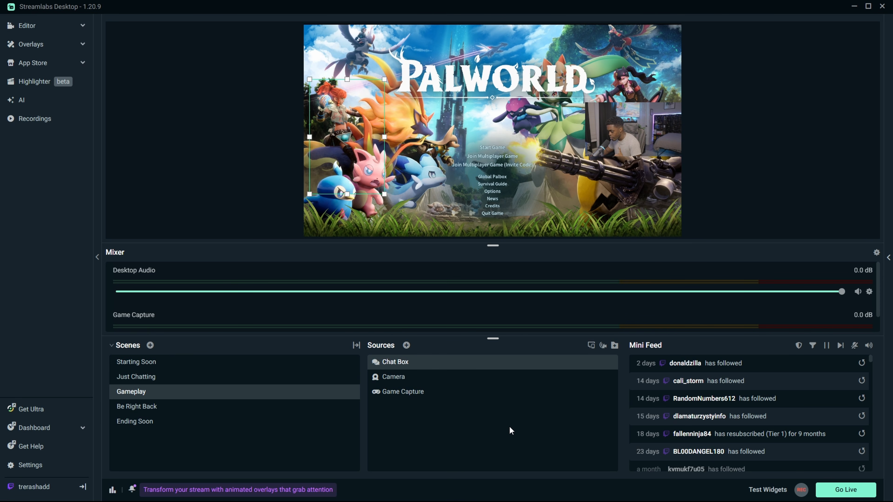
Step: Set Desktop Audio Device 1 to Disabled in the audio settings
click(27, 467)
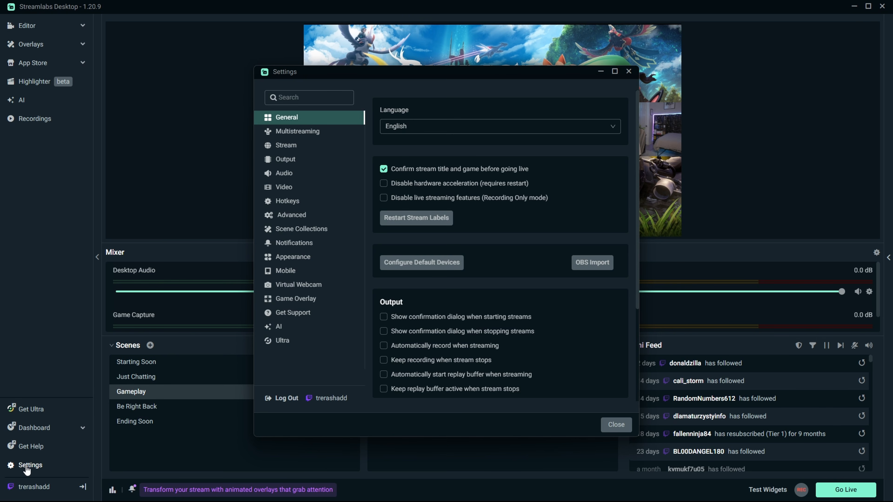
click(314, 179)
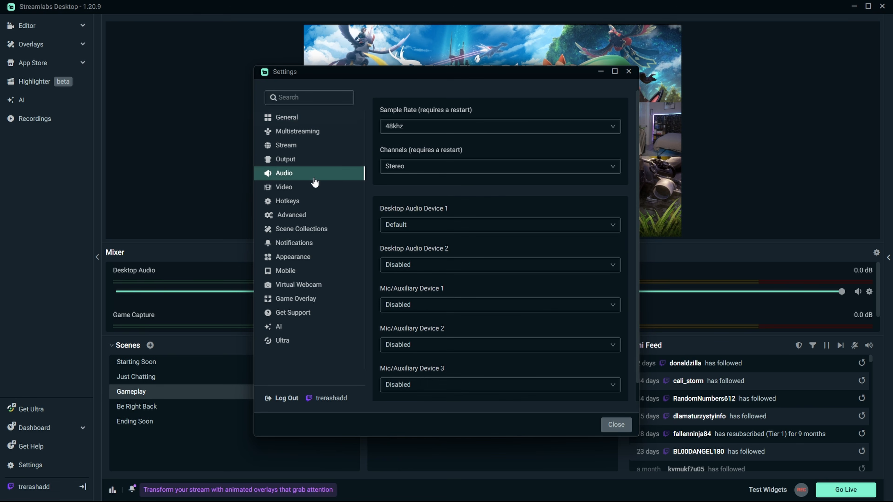
click(429, 232)
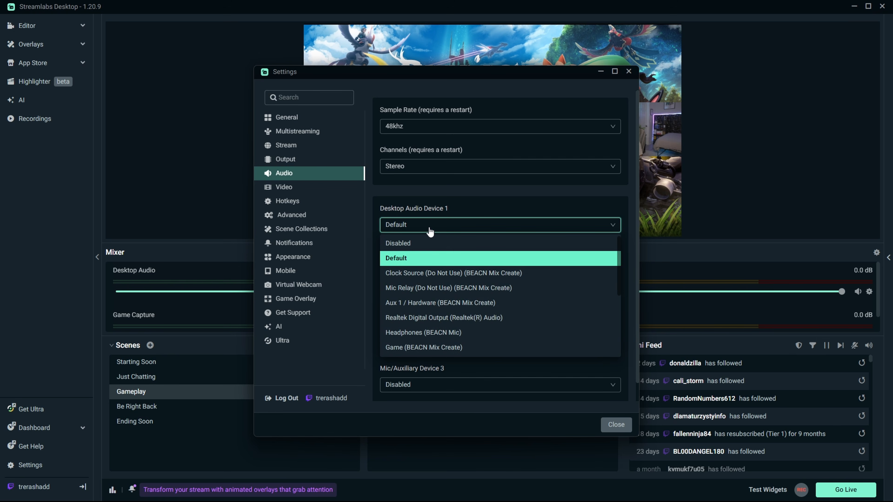
click(429, 243)
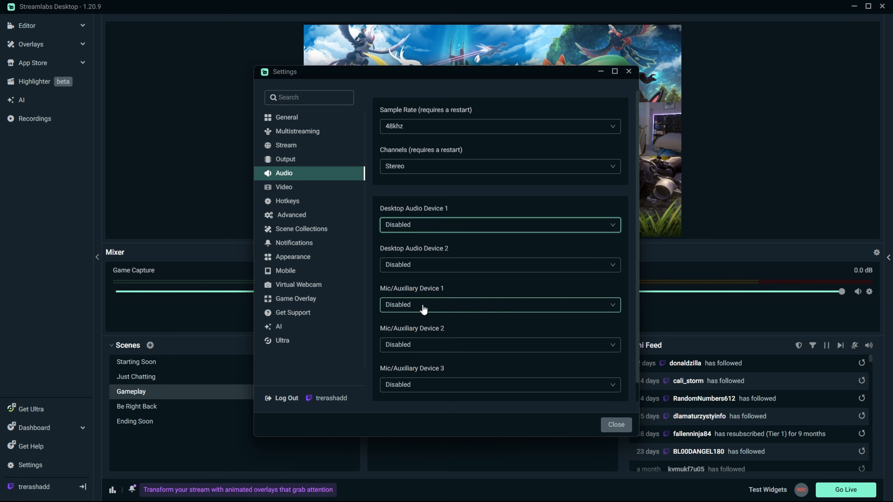
Step: Set Mic/Auxiliary Device 1 to Audience Mix (BEACN Mix Create), close the settings and deselect the Chat Box
click(438, 306)
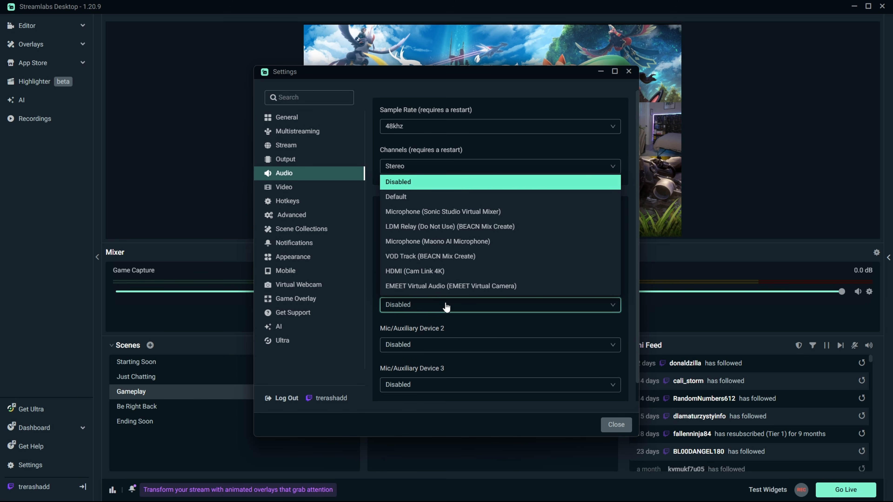
scroll(444, 236, down, 2)
click(447, 272)
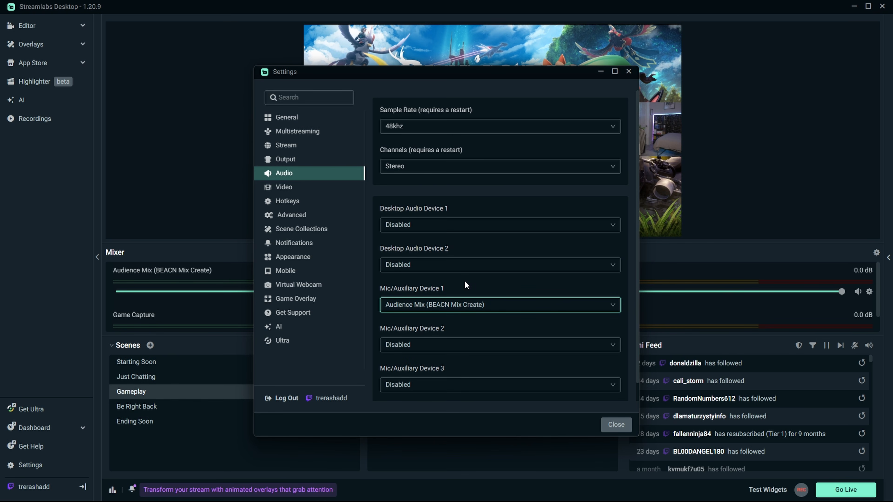
click(619, 426)
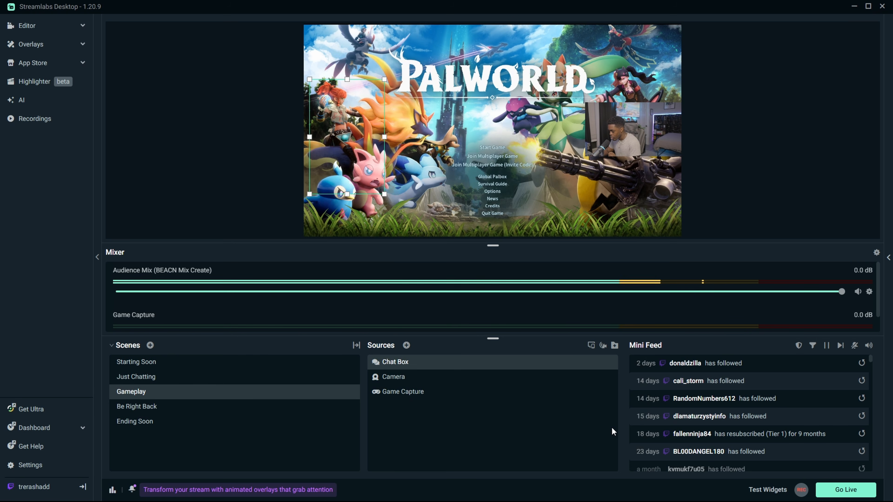
click(520, 437)
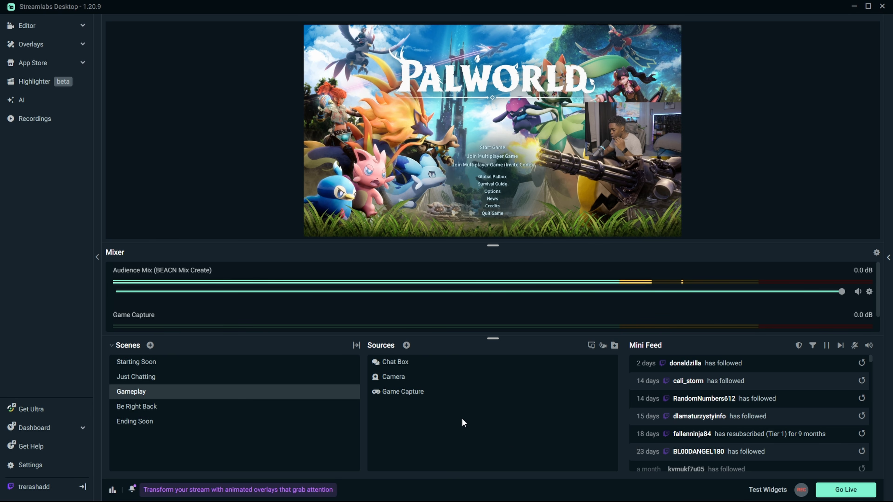
Step: Add an Application Audio source named "Spotify" to the Gameplay scene
click(406, 346)
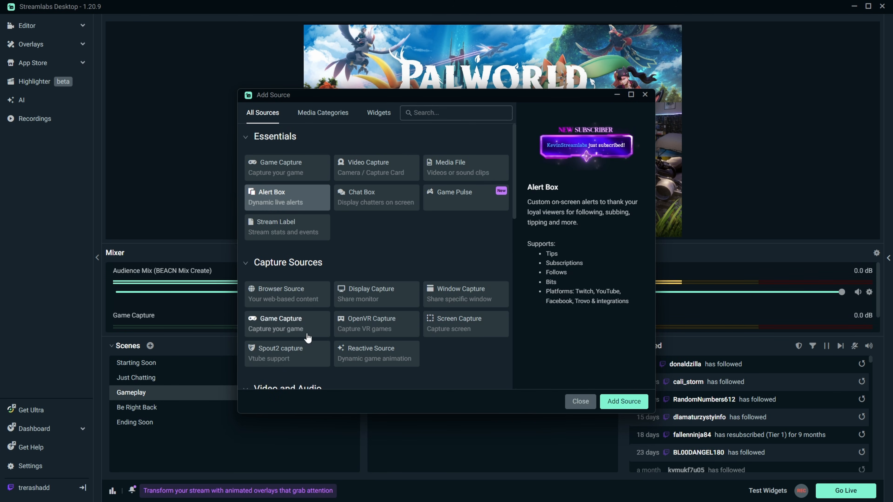
scroll(425, 247, down, 3)
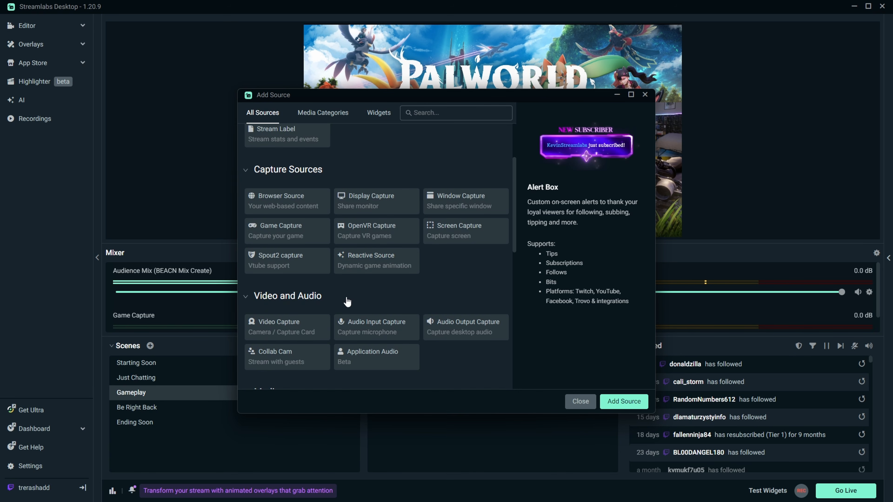
scroll(356, 292, down, 1)
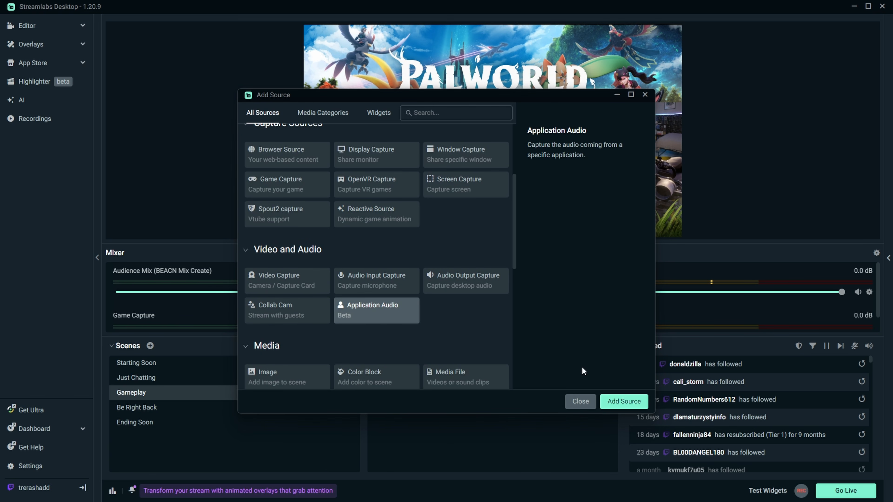
click(620, 401)
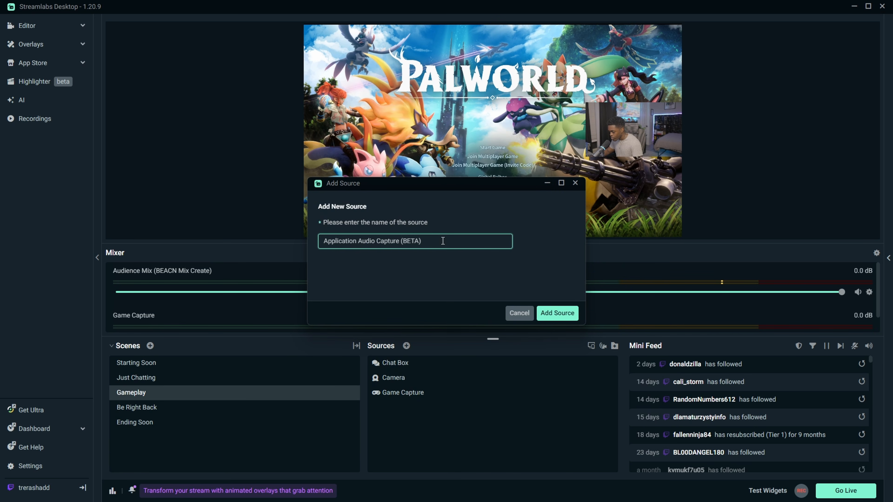
drag(442, 241, 300, 241)
key(BackSpace)
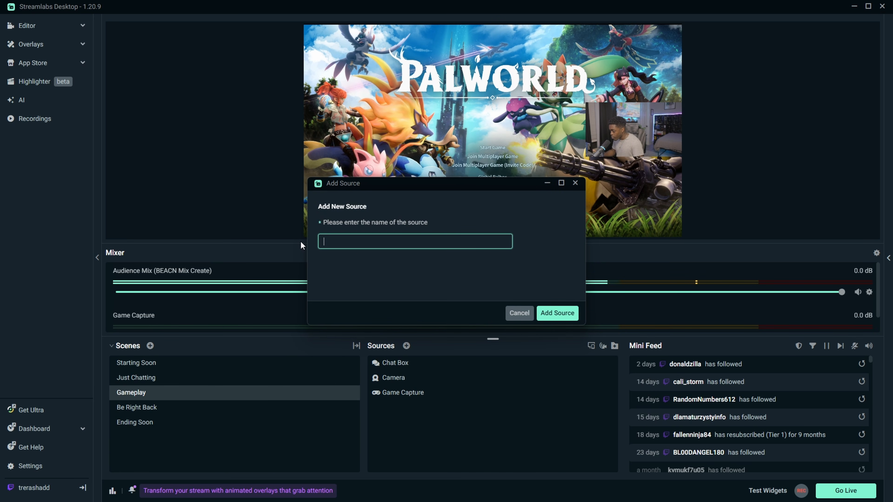
text(Spotify)
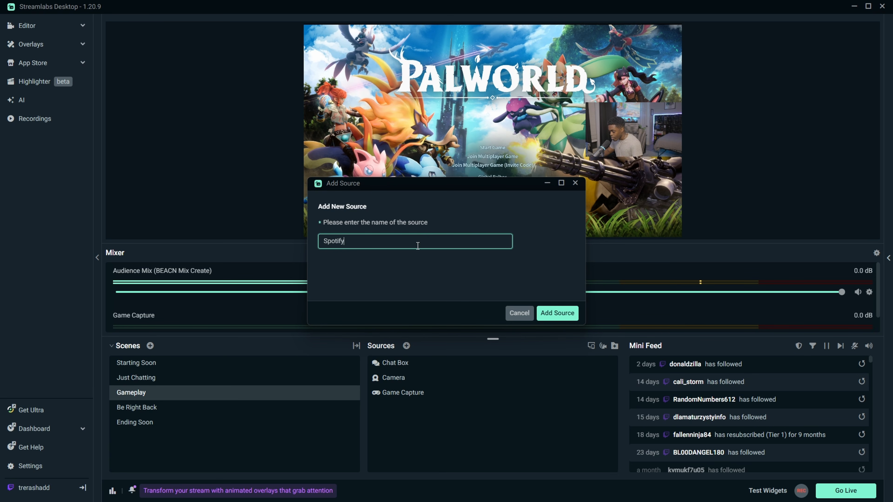
click(555, 313)
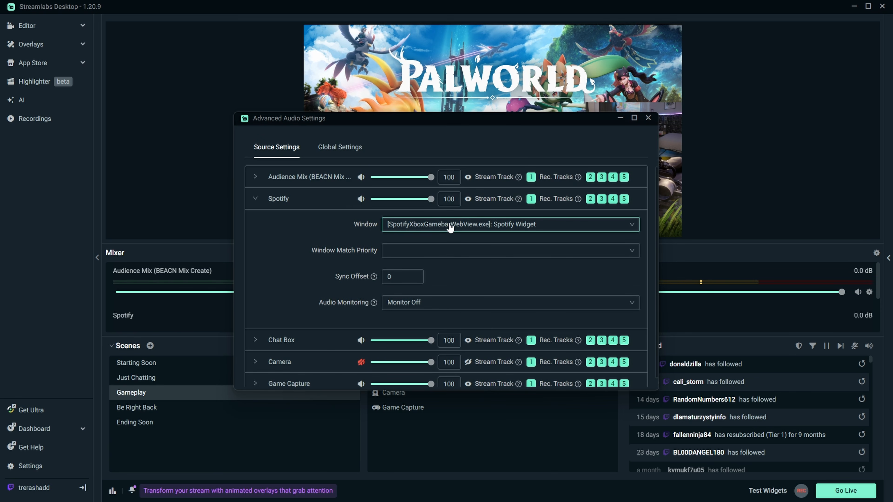
Step: Set the Spotify source's captured window to the [Spotify.exe] application showing "Bazanji - Wide Awake"
click(482, 232)
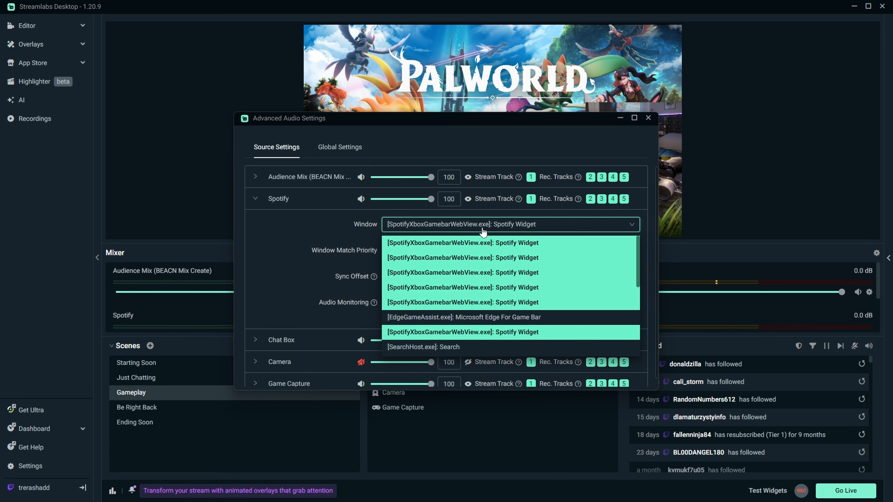
scroll(494, 263, down, 4)
scroll(494, 263, up, 4)
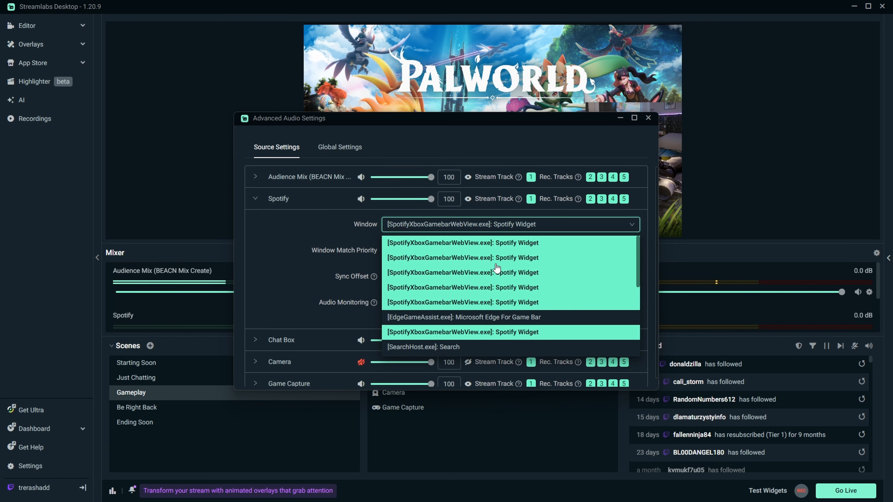
scroll(498, 267, down, 3)
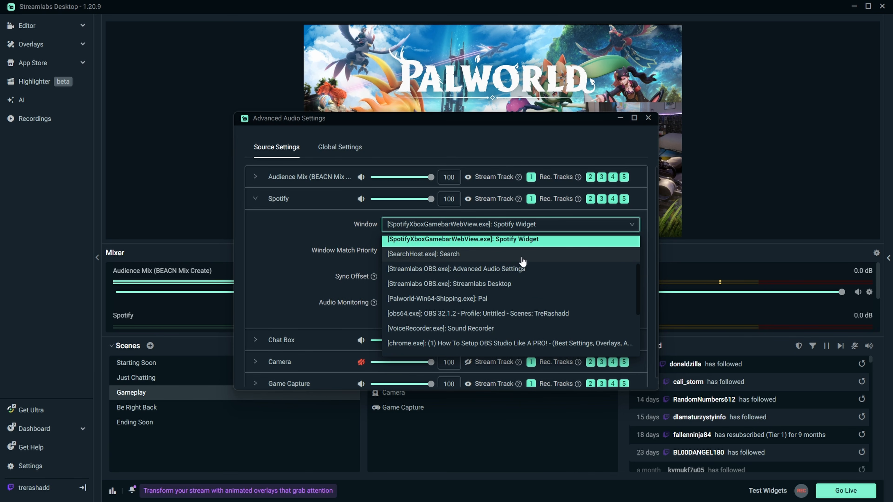
scroll(526, 260, down, 8)
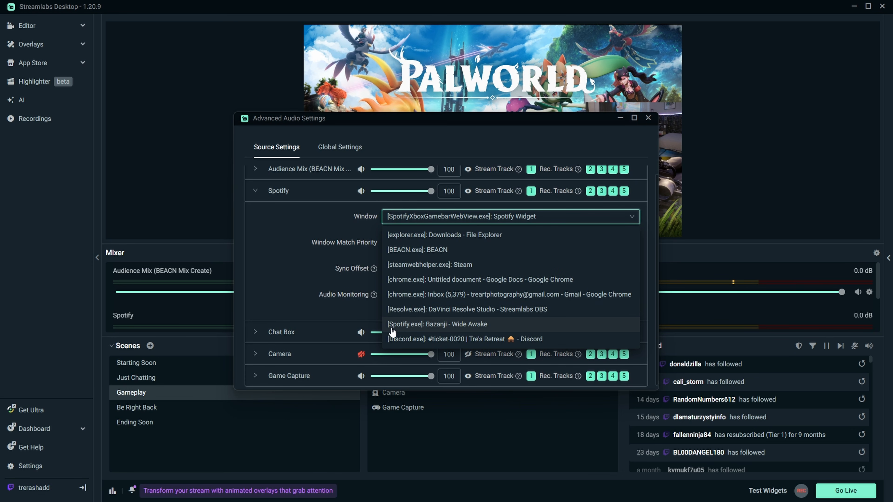
click(470, 325)
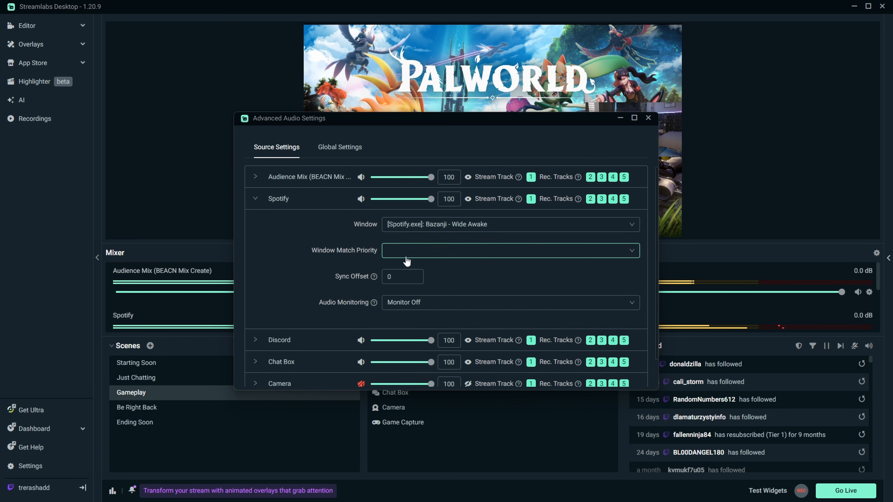
Step: Set Spotify's window match priority to "Match title, otherwise find window of same executable" and close the advanced audio settings
click(574, 251)
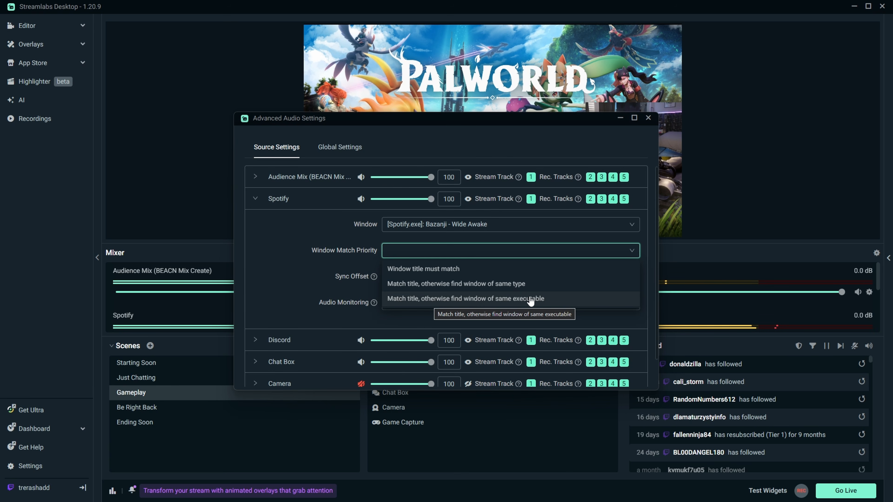
click(516, 299)
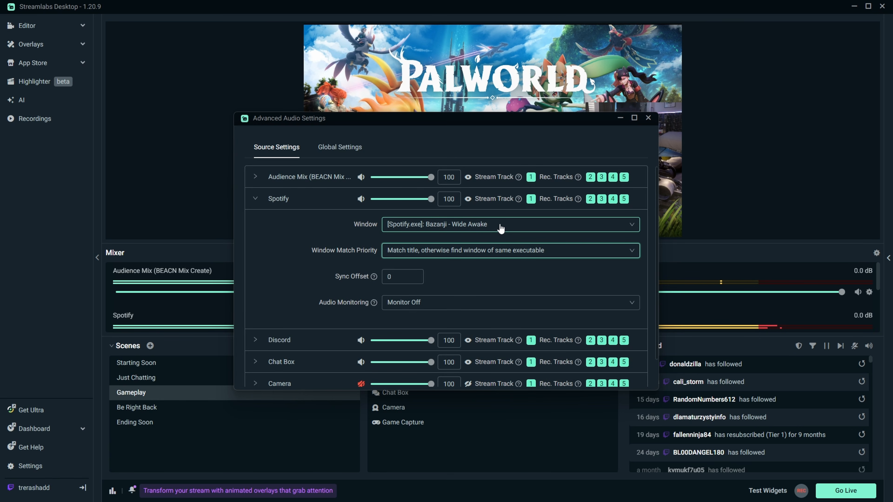
click(484, 234)
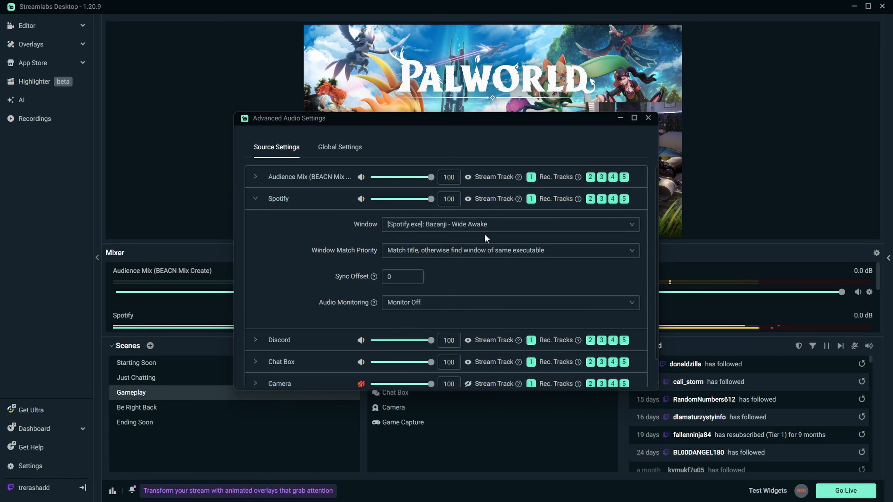
click(648, 118)
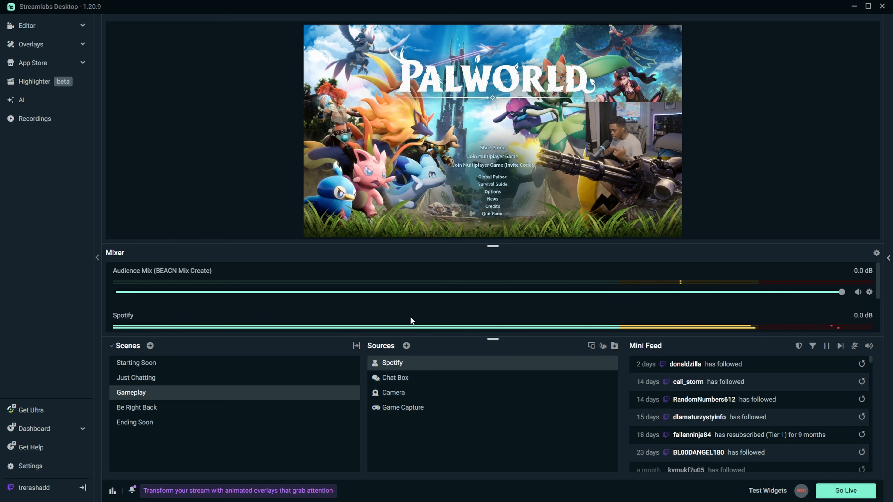
scroll(188, 284, down, 2)
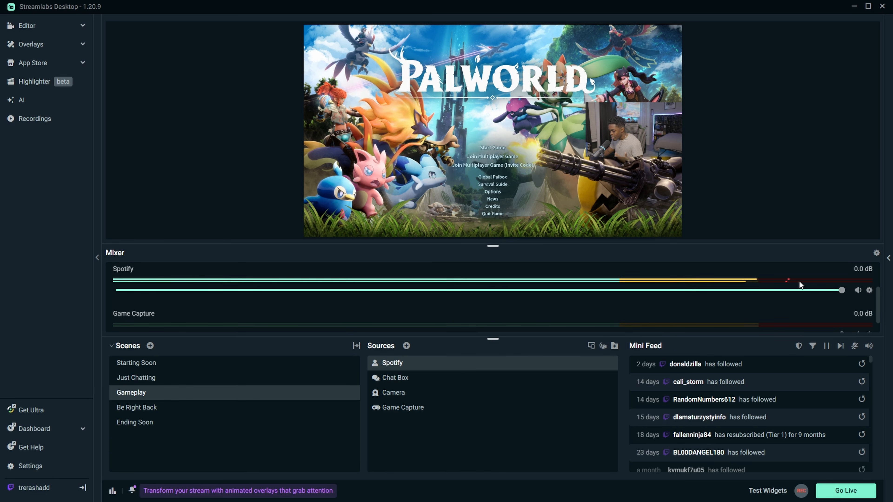
Step: Add a new Application Audio source named "Discord" to the Gameplay scene
click(406, 346)
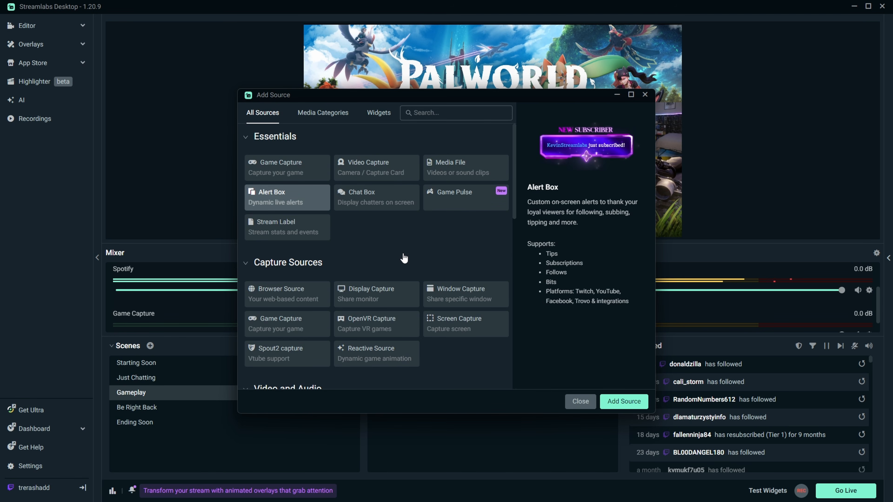
scroll(385, 221, down, 4)
scroll(412, 213, down, 1)
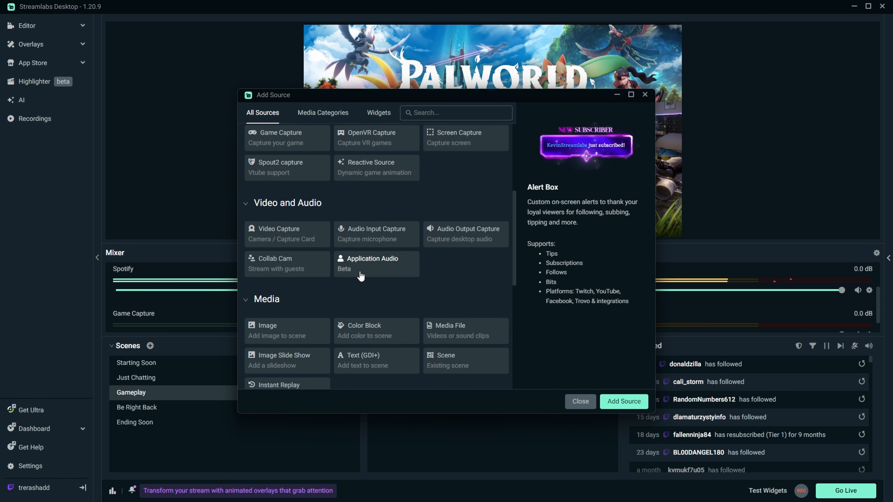
click(361, 276)
click(629, 399)
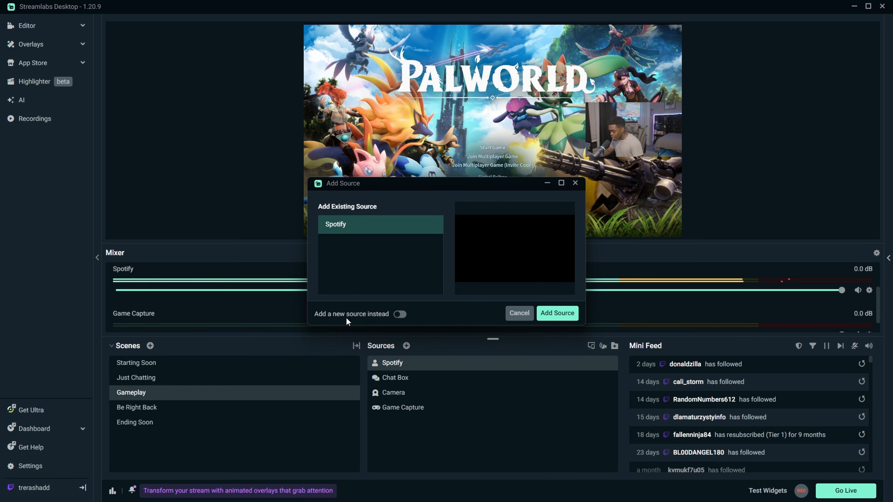
click(400, 314)
triple_click(403, 240)
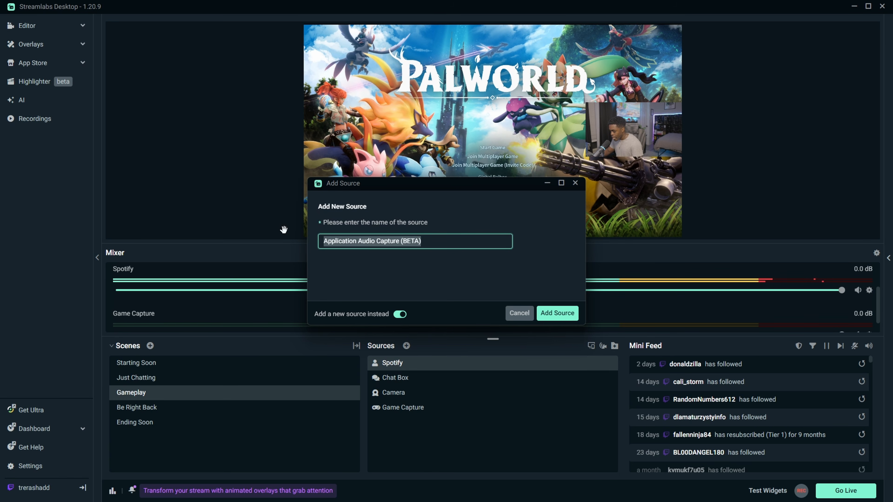
text(Discord)
key(Return)
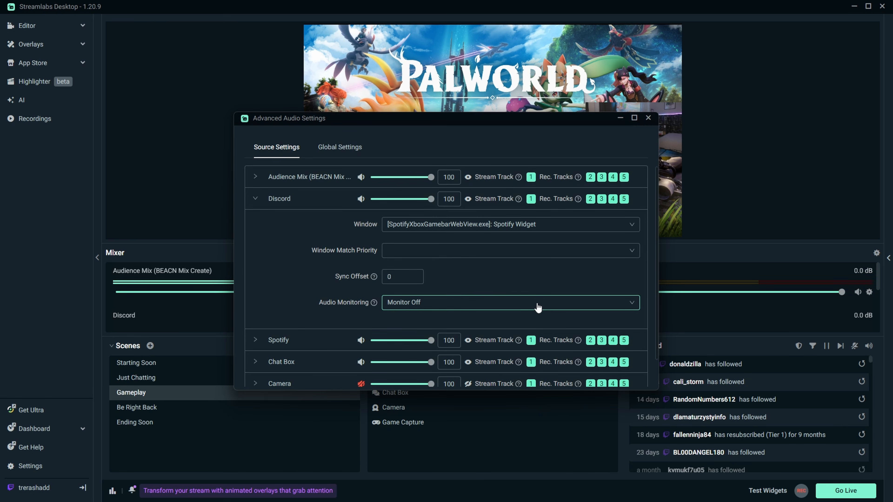
Step: Set Discord's window to [Discord.exe] with match priority "Match title, otherwise find window of same executable" and close the audio settings
click(562, 225)
scroll(498, 267, down, 10)
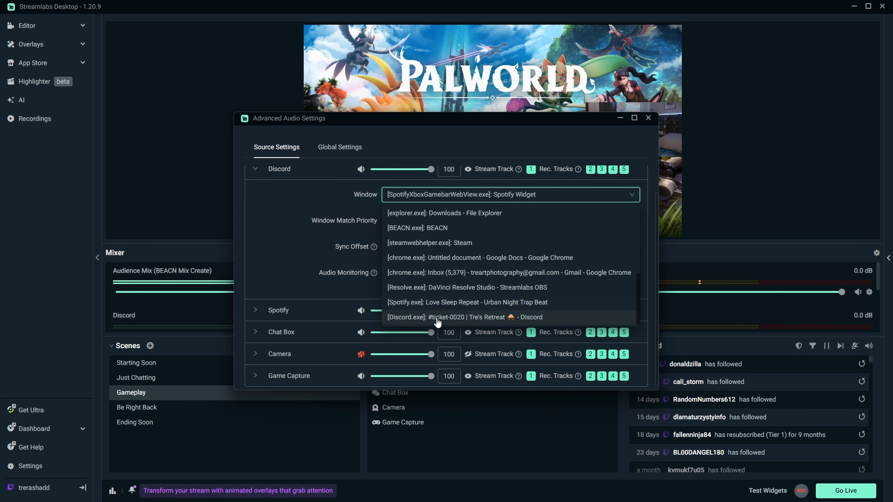
click(436, 318)
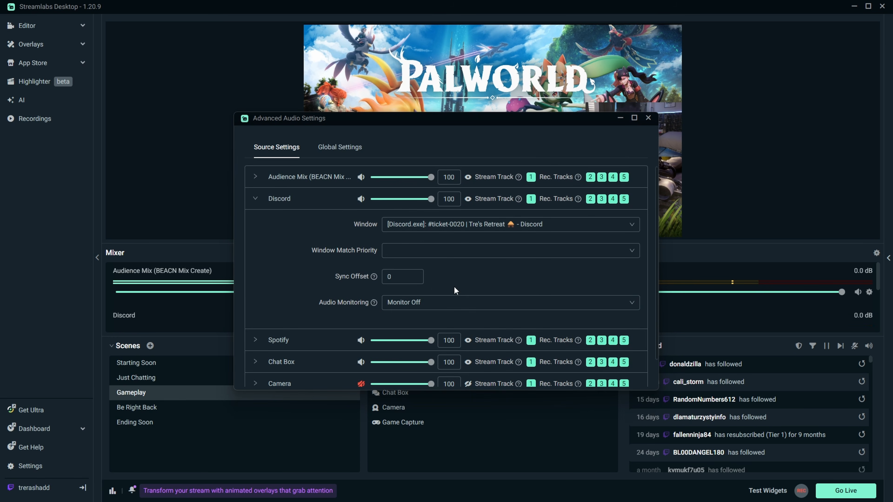
click(492, 251)
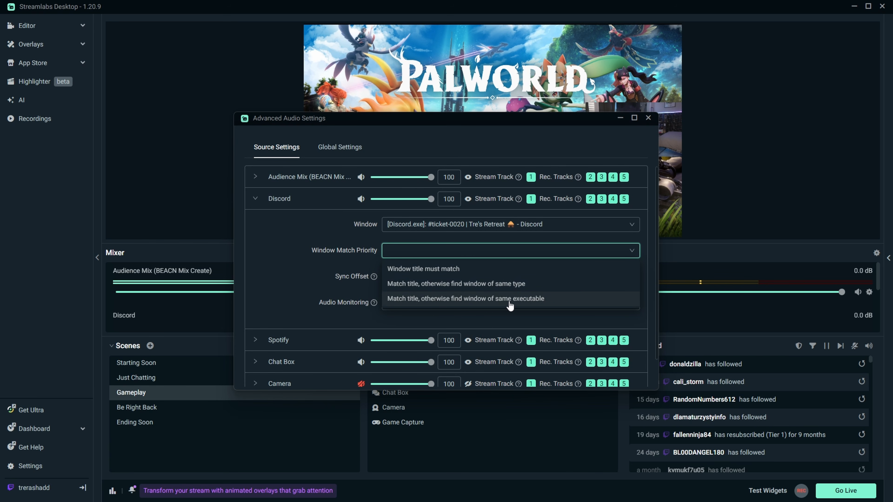
click(540, 300)
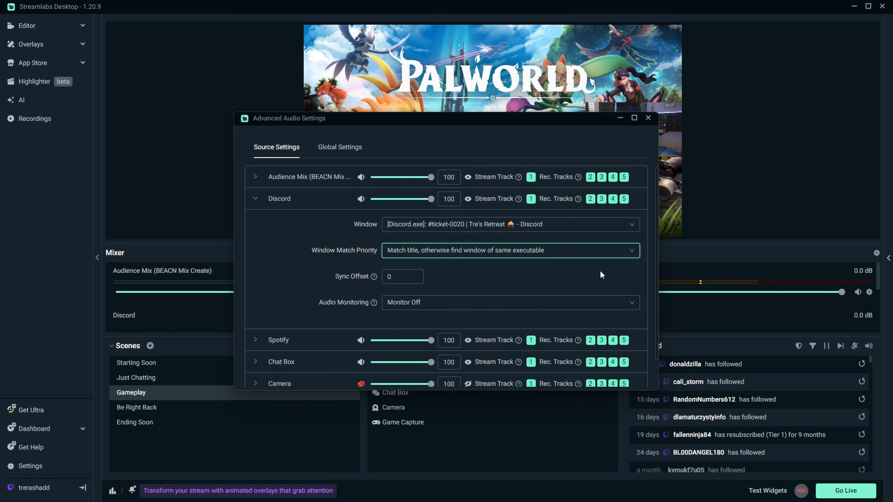
click(648, 119)
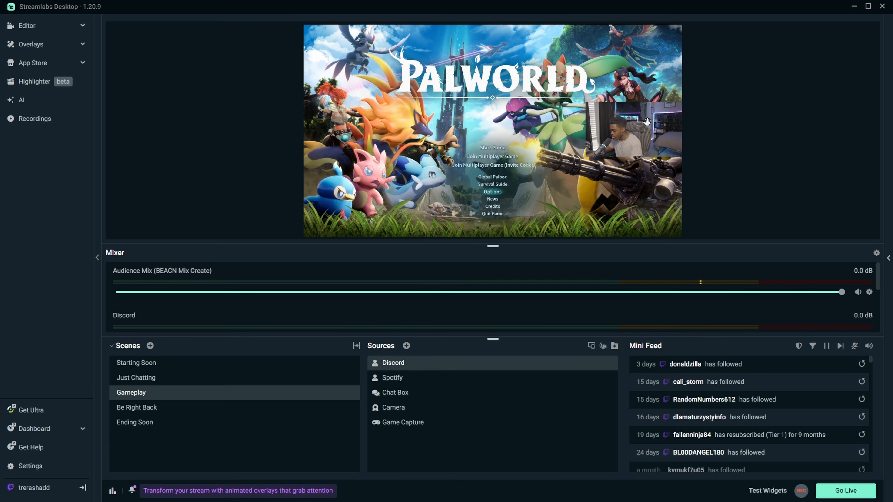
scroll(192, 285, down, 1)
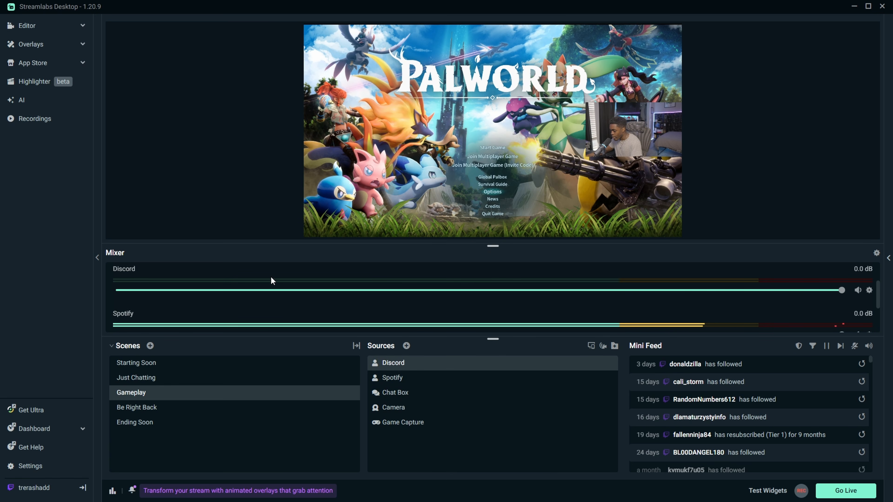
scroll(653, 281, up, 1)
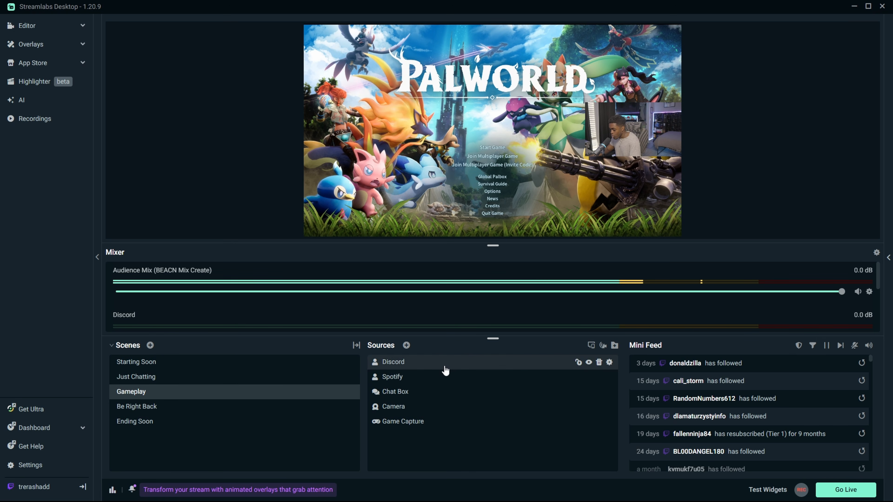
Step: Group the Discord and Spotify sources into a folder named "Audio" and check its contents
click(444, 366)
ctrl+click(441, 380)
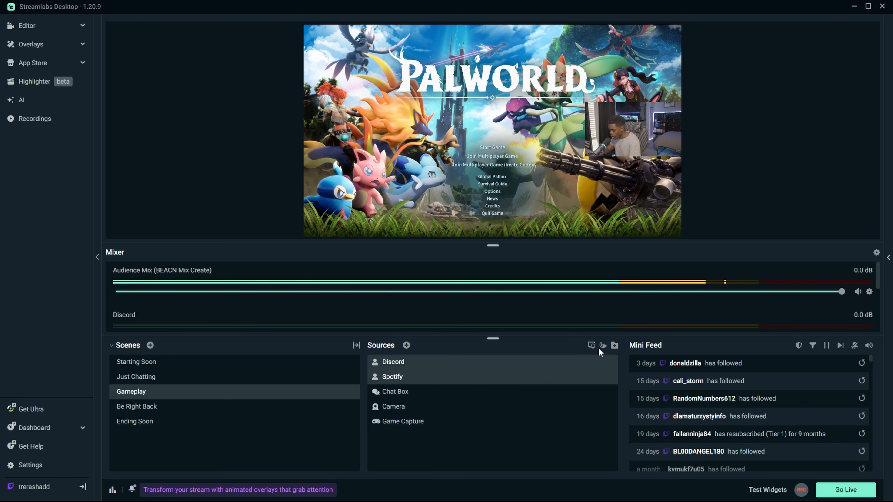
click(614, 345)
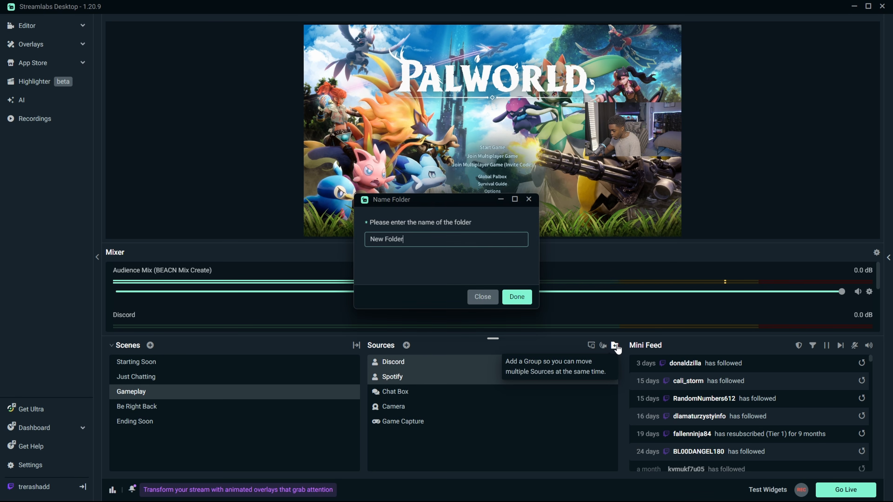
text(A)
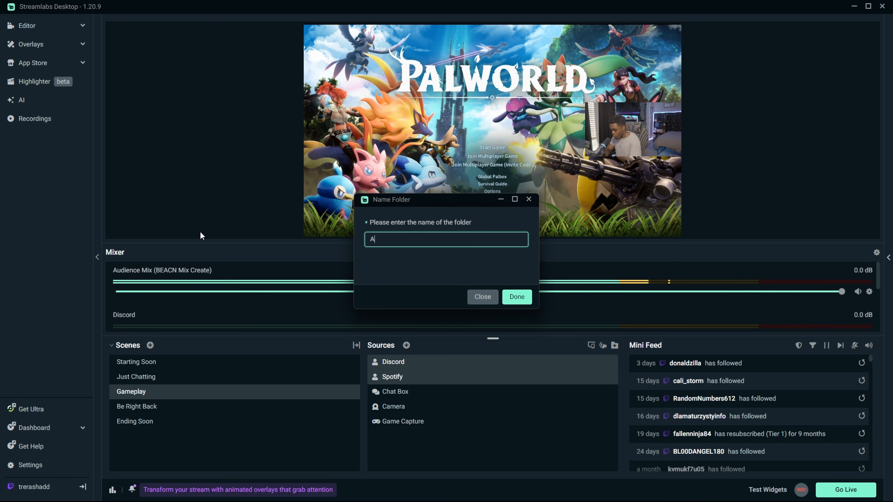
text(udio)
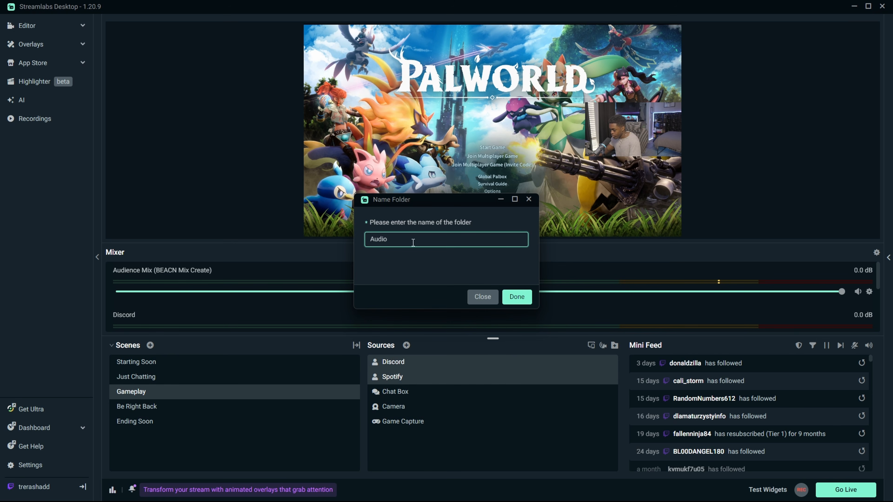
click(516, 297)
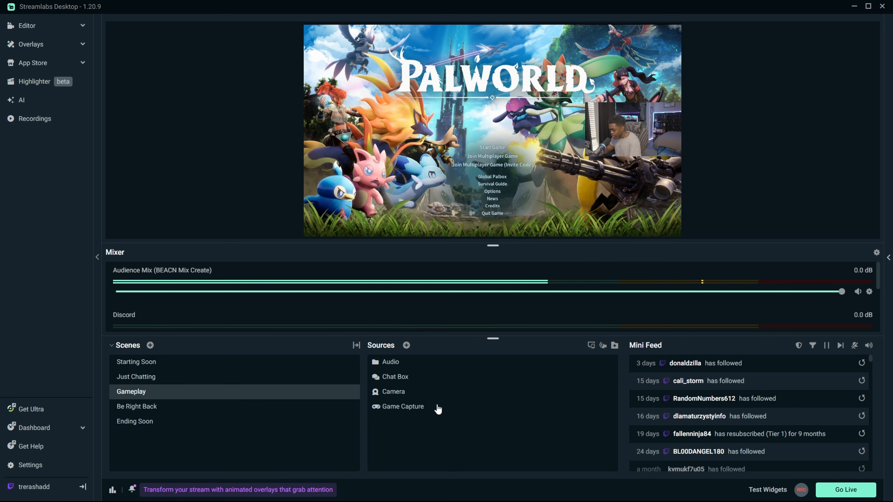
click(376, 367)
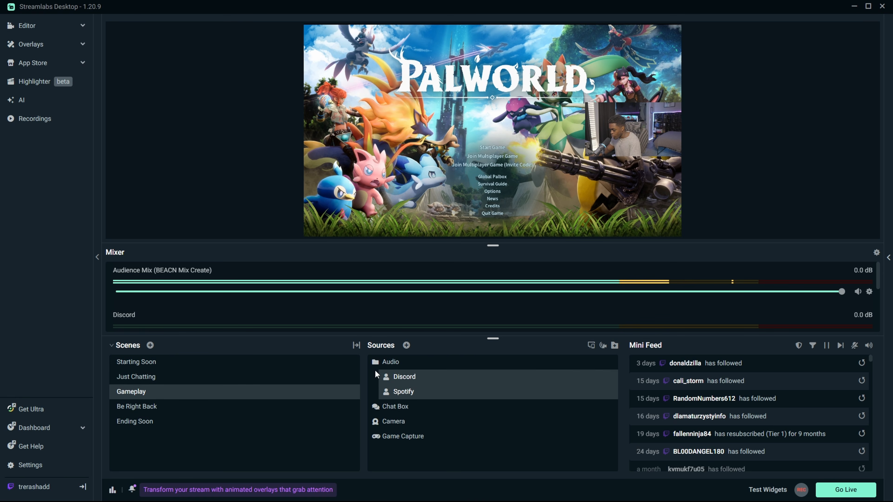
click(375, 366)
right_click(468, 362)
click(502, 166)
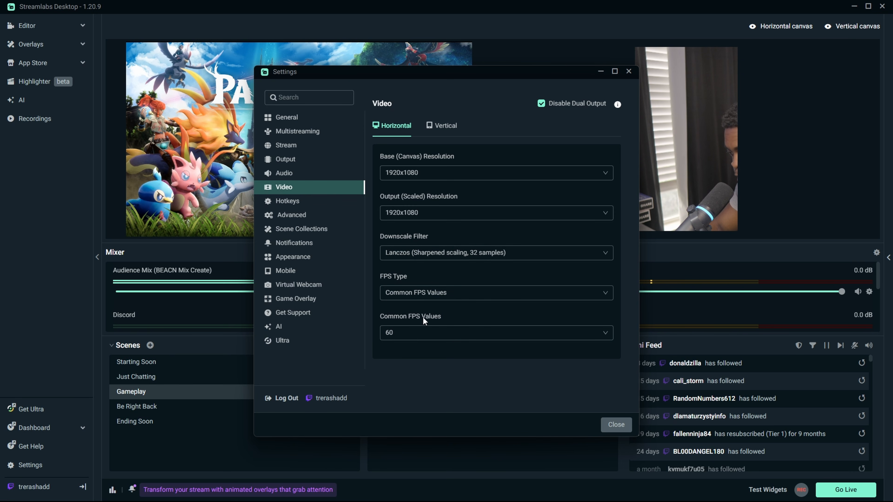
Step: Examine the vertical canvas's video settings and the streaming encoder options under Output, enlarging the Settings window to show more of them
click(449, 127)
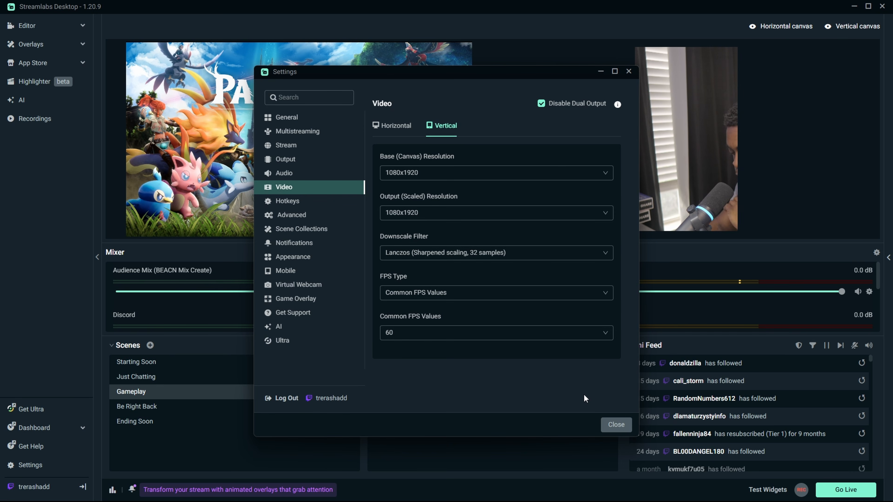
click(301, 160)
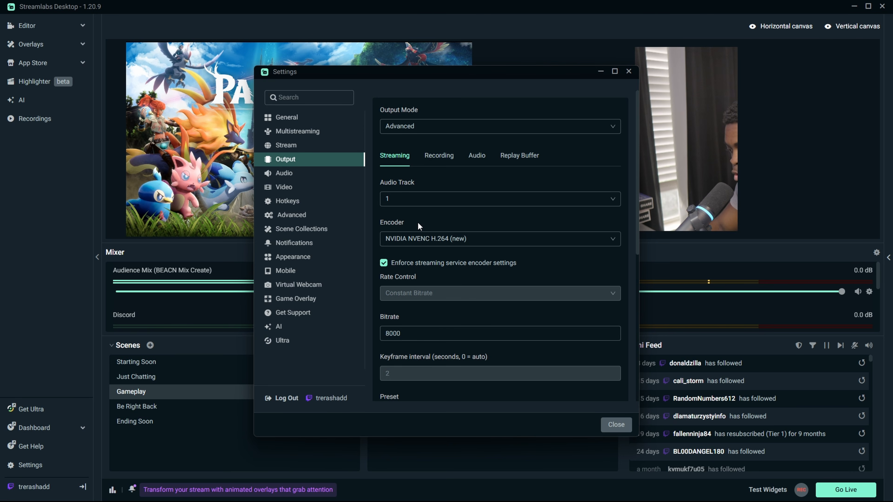
click(454, 239)
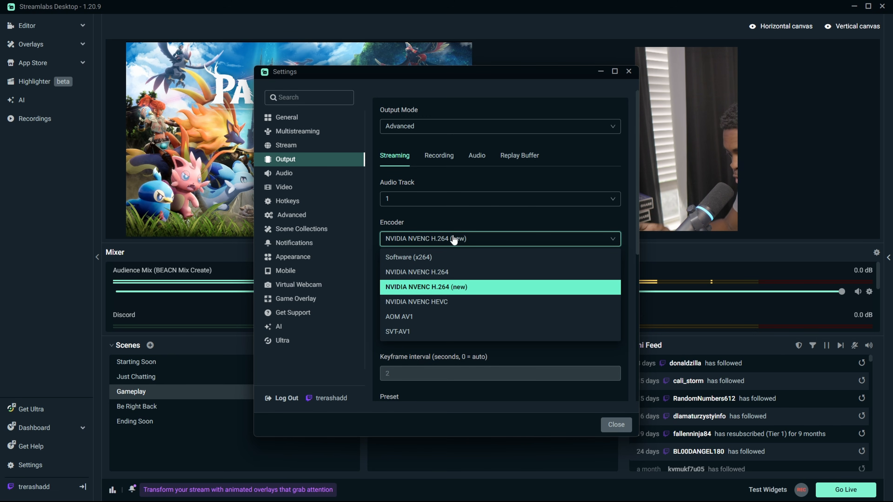
click(454, 240)
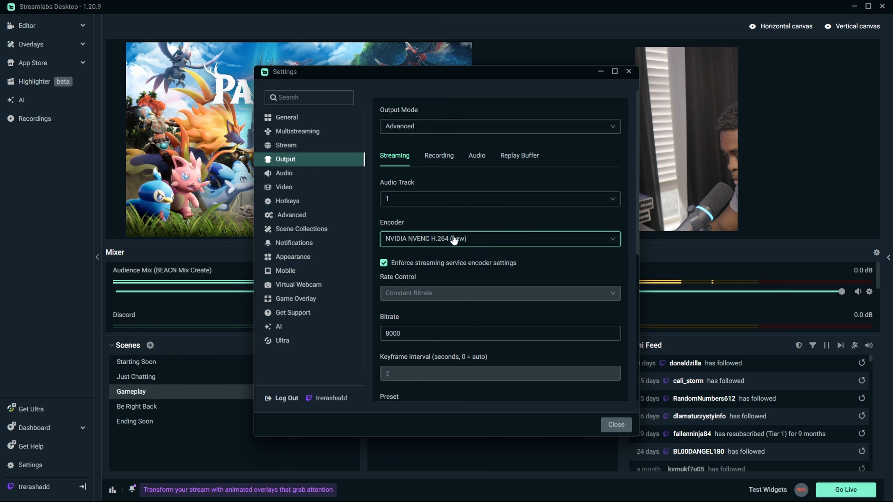
scroll(435, 297, down, 1)
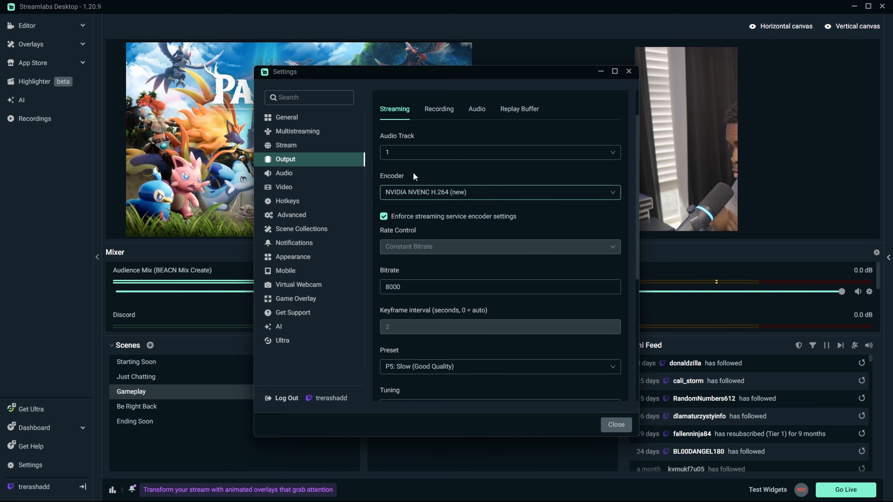
drag(459, 66, 470, 19)
drag(449, 436, 457, 499)
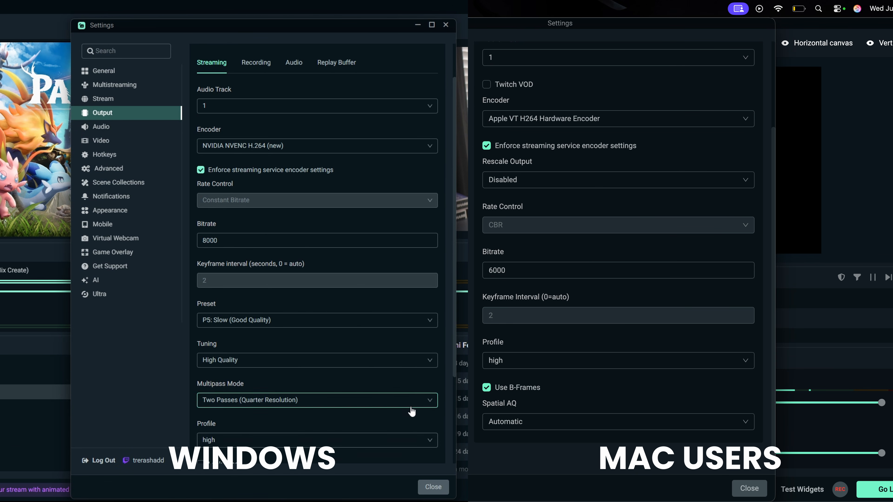
Step: Examine the streaming encoder settings, then open the recording output settings and check the available recording formats
scroll(417, 398, down, 3)
scroll(417, 397, up, 3)
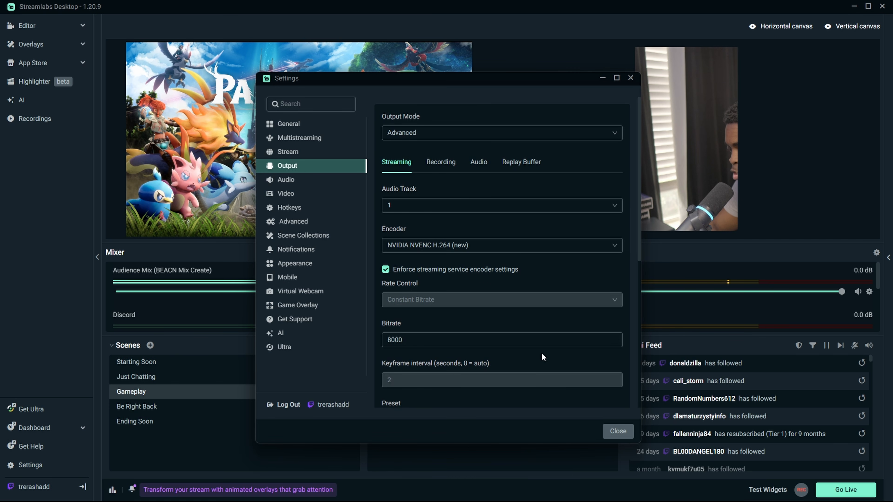
click(437, 170)
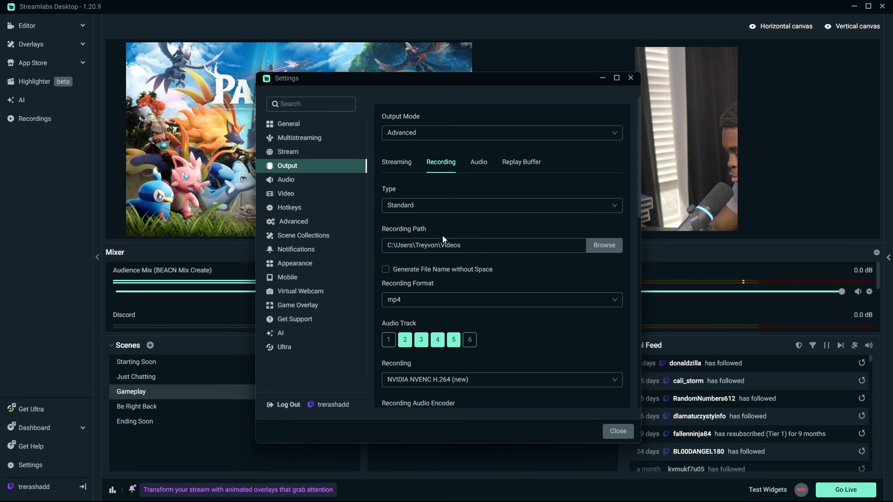
click(428, 299)
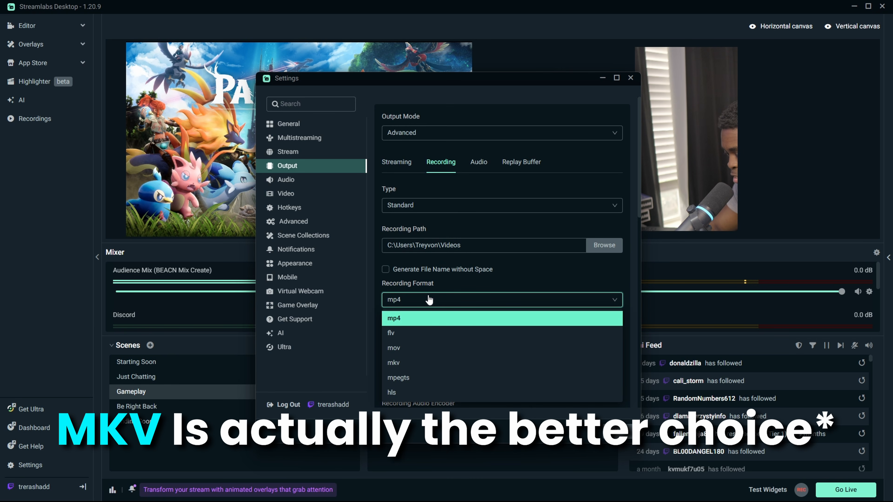
click(429, 299)
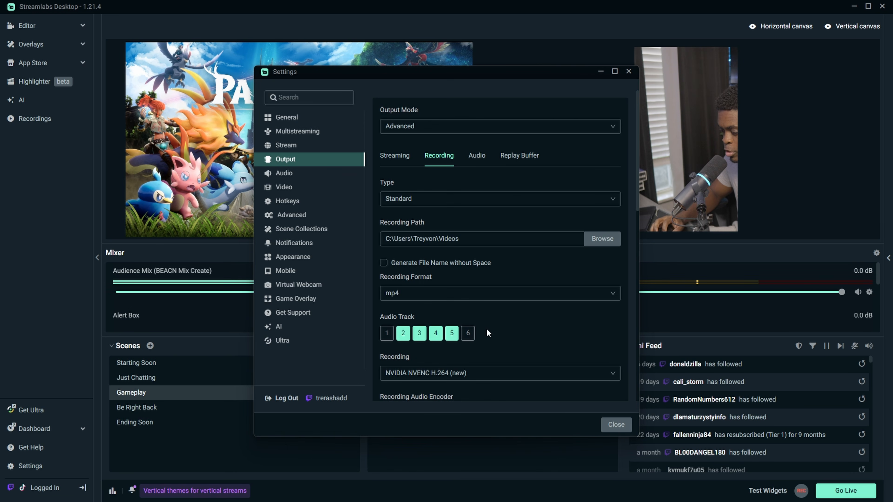
Step: Examine the recording audio tracks, video and audio encoders, rate control and Multipass Mode choices in the recording output settings
scroll(492, 299, down, 1)
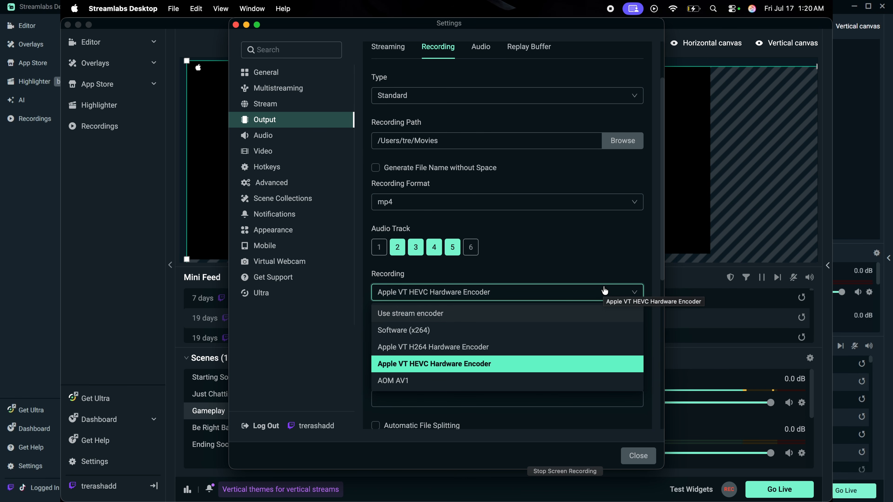
click(608, 294)
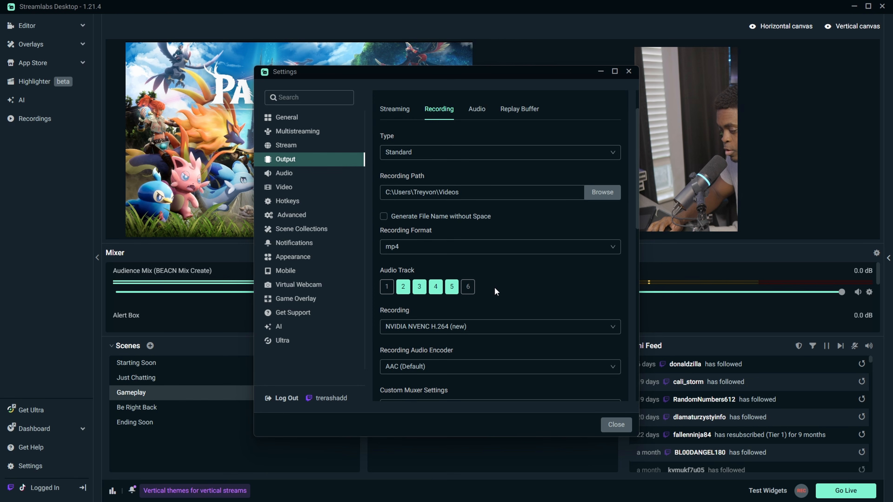
scroll(494, 287, down, 3)
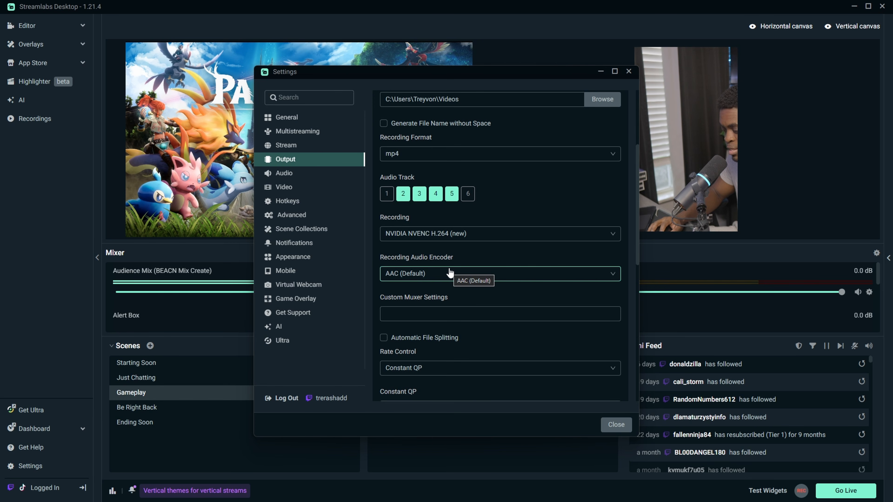
scroll(450, 272, down, 5)
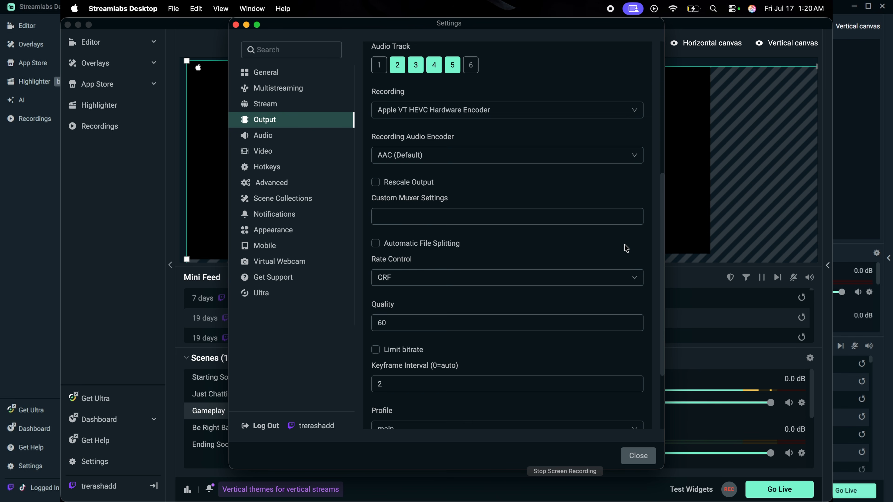
scroll(626, 248, down, 3)
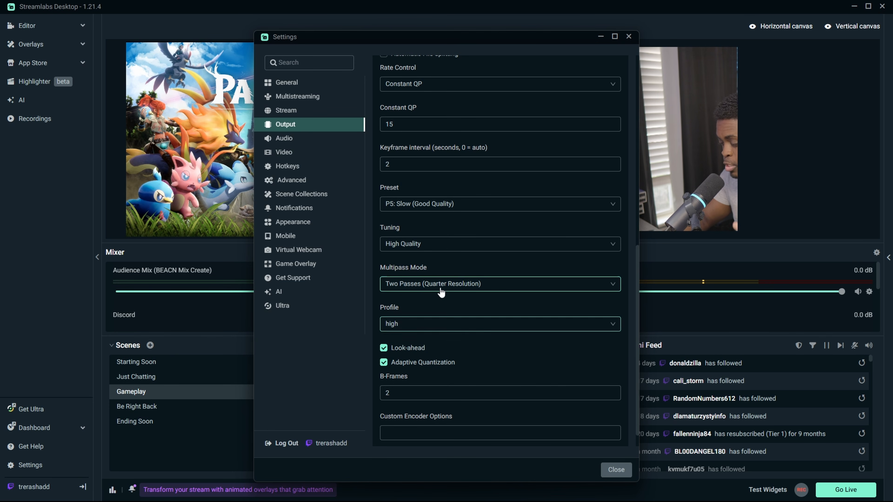
click(462, 289)
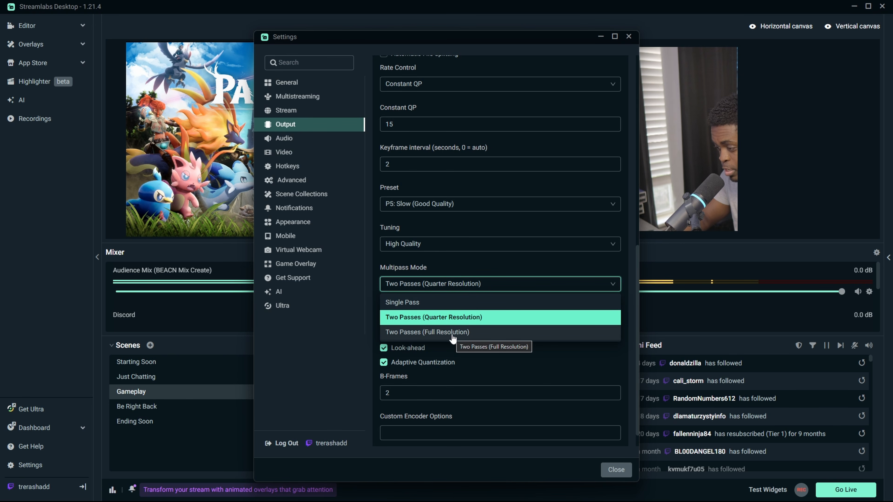
click(414, 204)
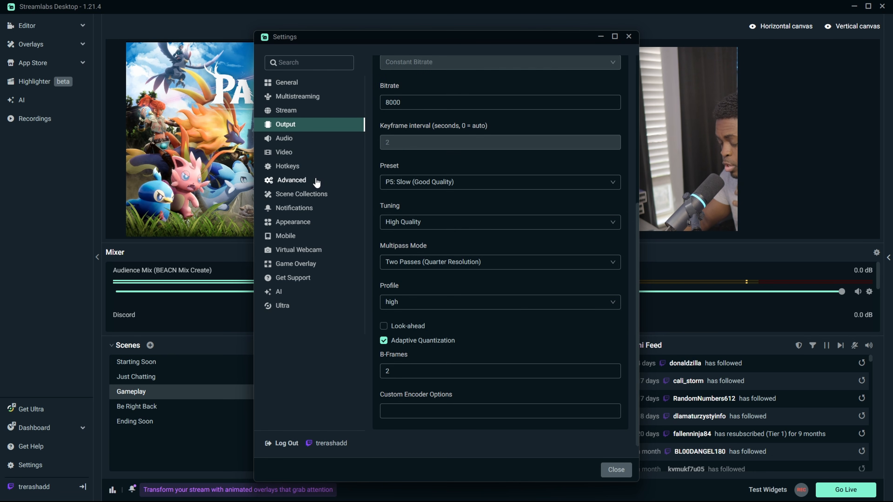
Step: Examine the Advanced settings down to the Network, Sources and Media Files sections, and close Settings
click(315, 183)
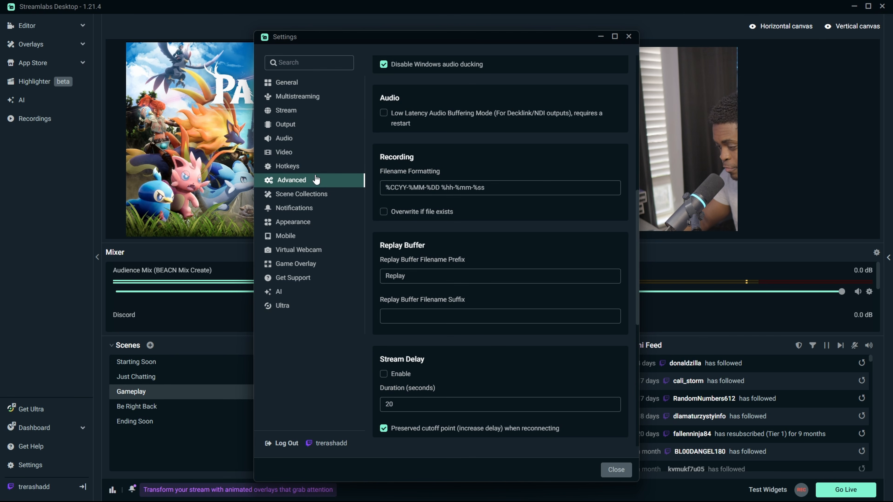
scroll(372, 134, down, 5)
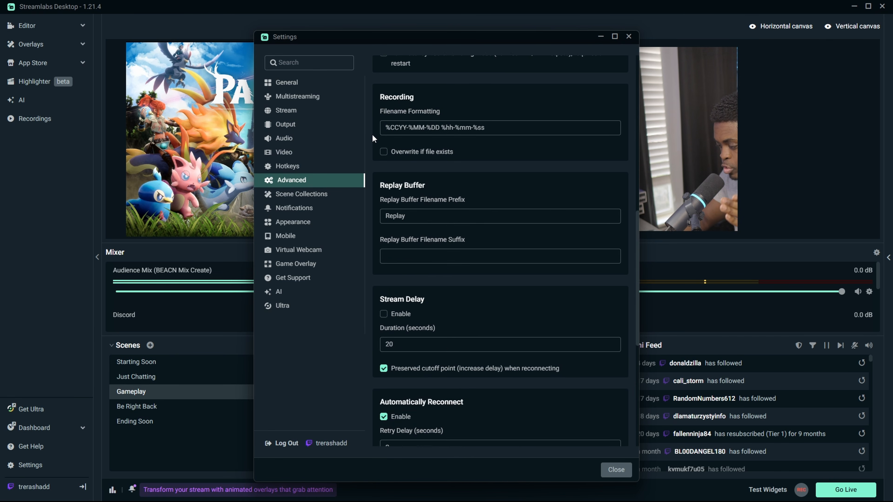
scroll(370, 147, down, 5)
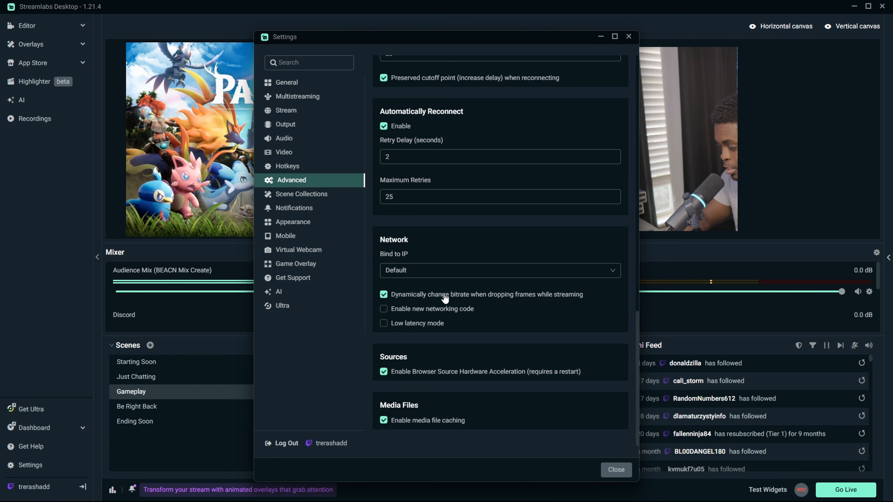
click(615, 470)
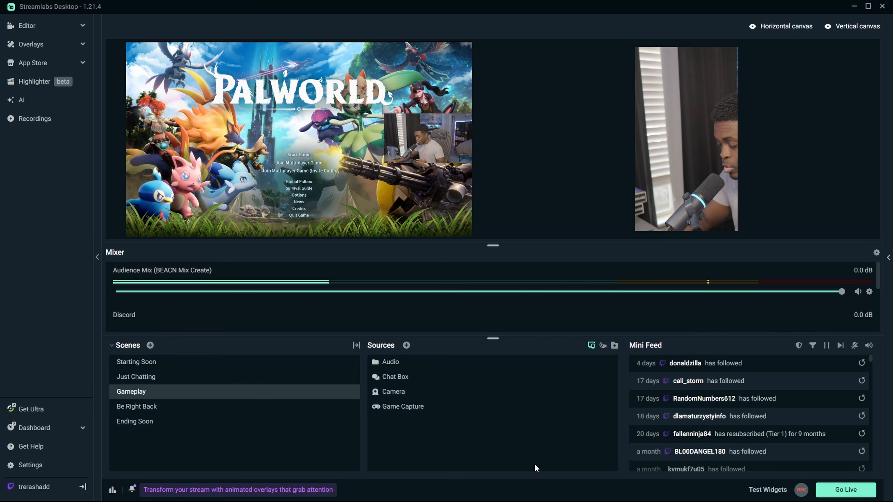
Step: Add a new Alert Box source named "Alert Box" to the Gameplay scene
click(407, 346)
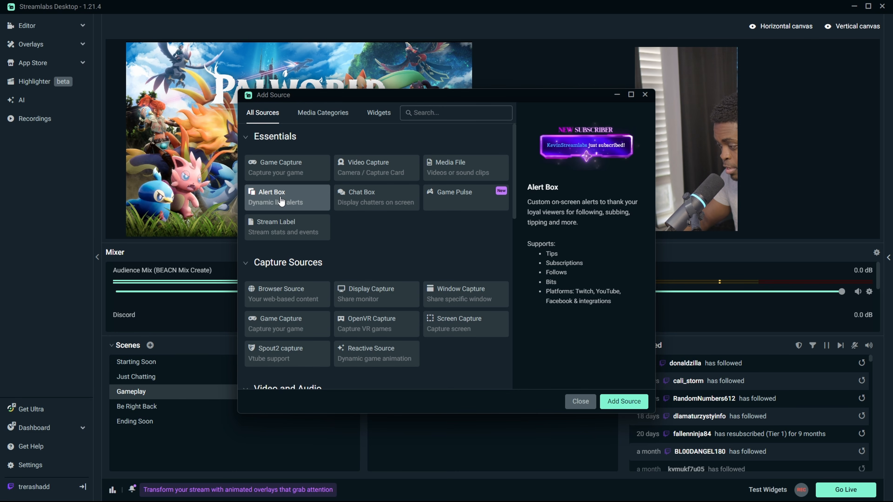
click(624, 401)
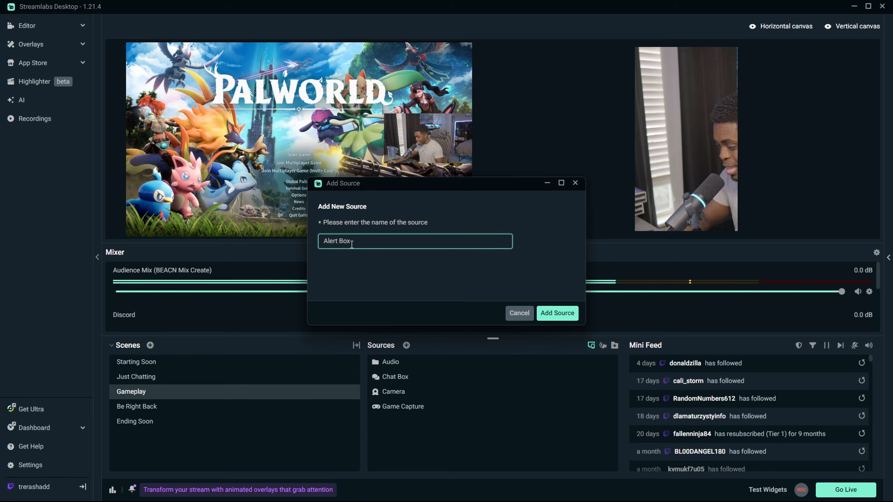
click(574, 311)
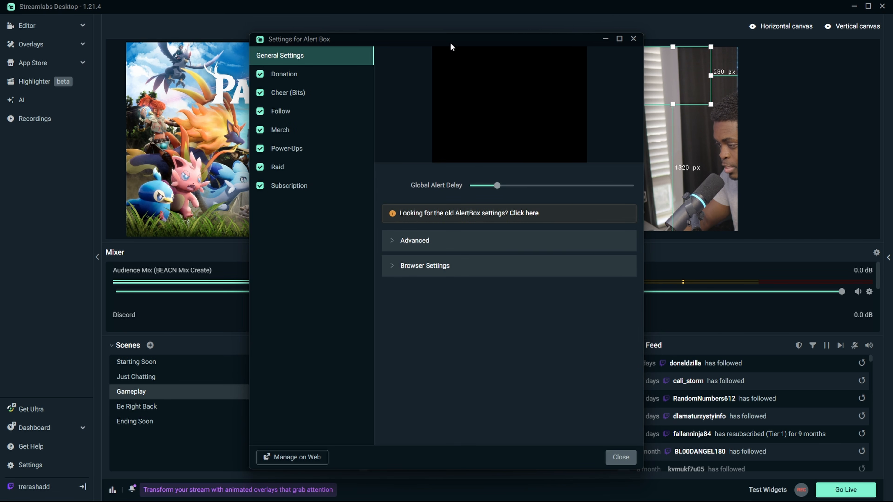
Step: Position the Alert Box at the top centre of the vertical canvas and near the top centre of the horizontal canvas
drag(452, 47, 470, 258)
click(680, 86)
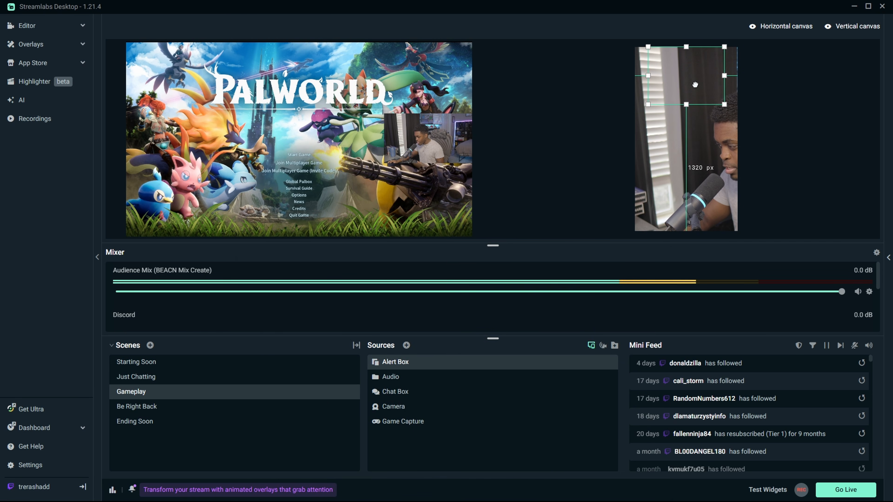
click(293, 85)
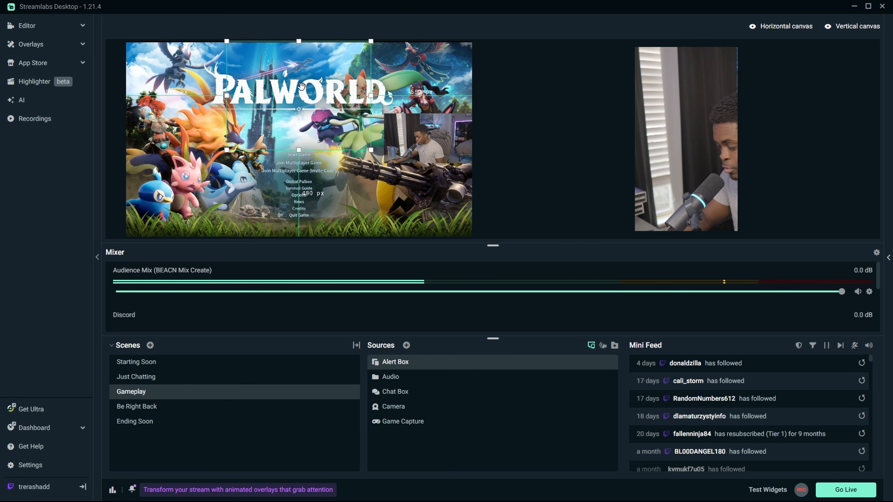
mouse_move(292, 94)
mouse_down()
mouse_move(305, 107)
mouse_move(288, 92)
mouse_up()
Step: Open the Alert Box settings and look through the Donation, Cheer (Bits) and Follow alert options
double_click(515, 363)
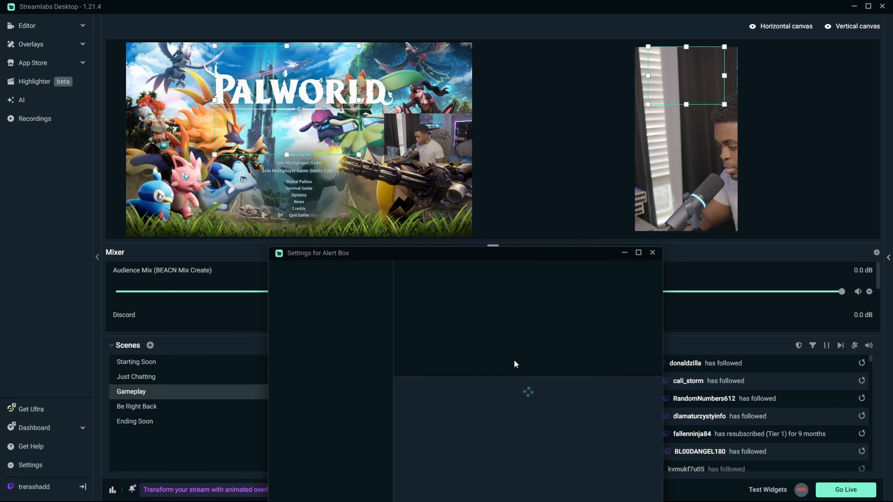
drag(508, 257, 508, 133)
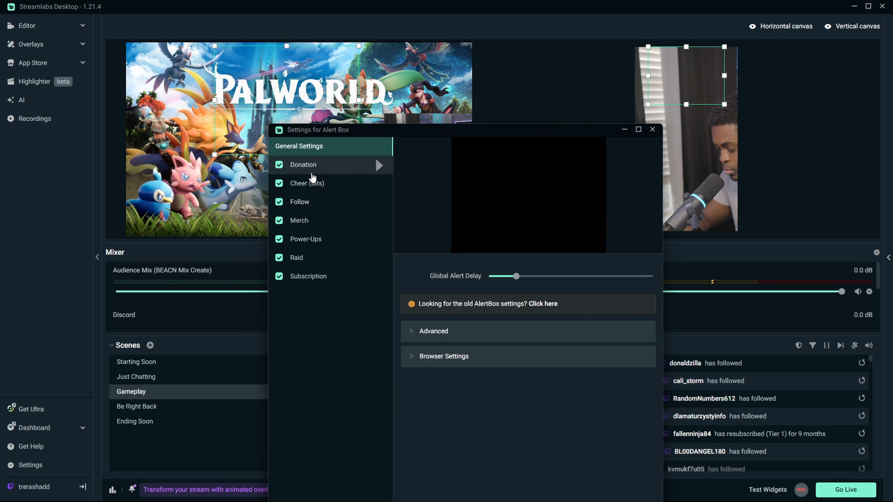
click(329, 172)
click(340, 186)
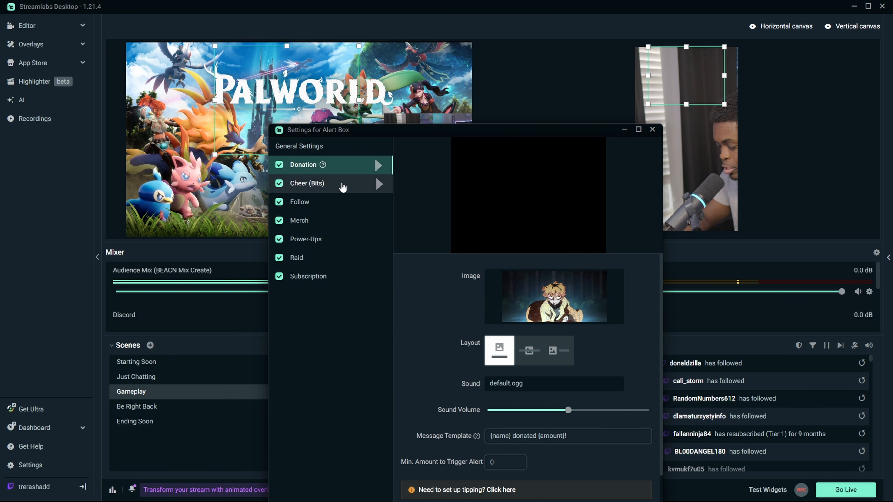
click(341, 204)
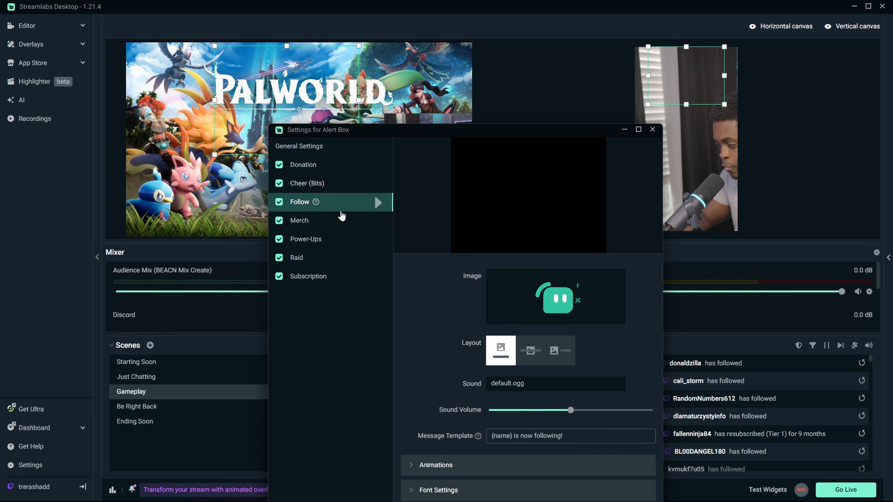
Step: Disable the Merch and Power-Ups alerts in the Alert Box settings
click(345, 220)
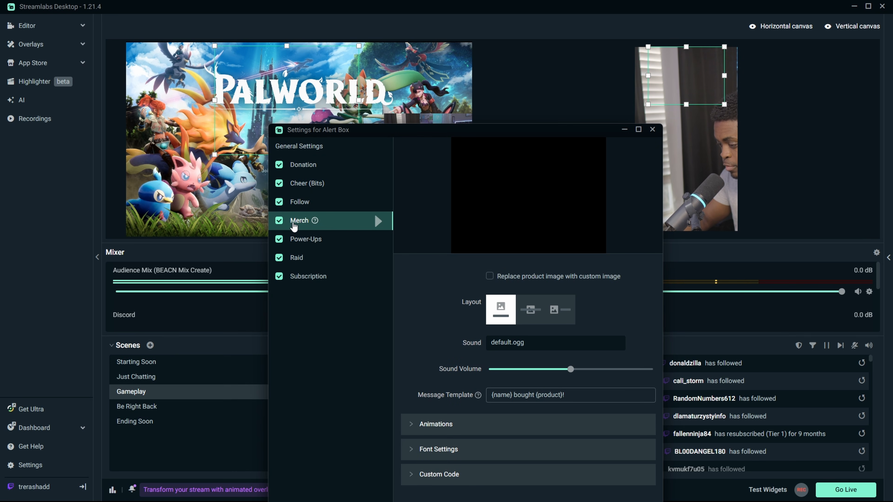
click(278, 221)
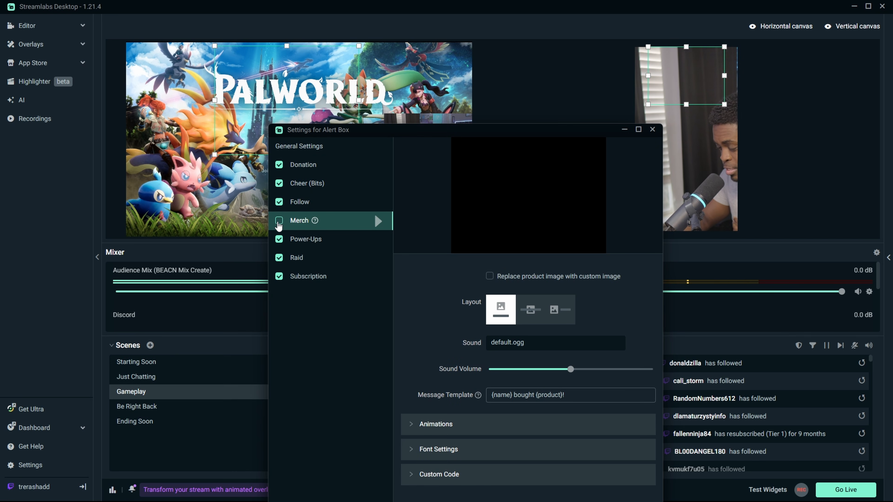
click(340, 243)
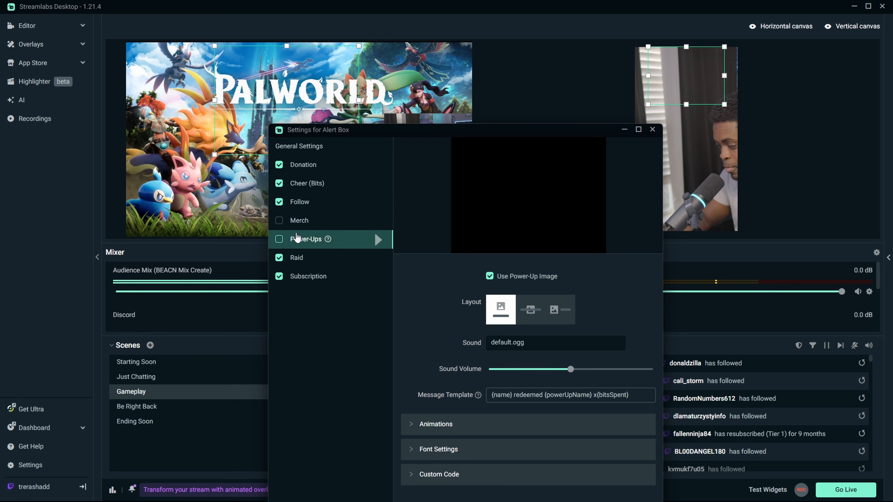
Step: Look through the Raid and Subscription alert options, return to the Donation alert and move the settings window fully into view
click(335, 257)
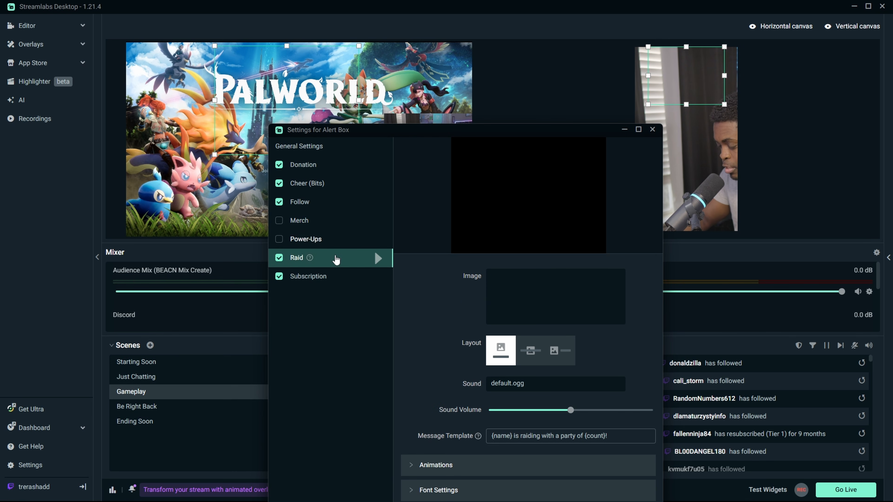
click(344, 278)
click(342, 168)
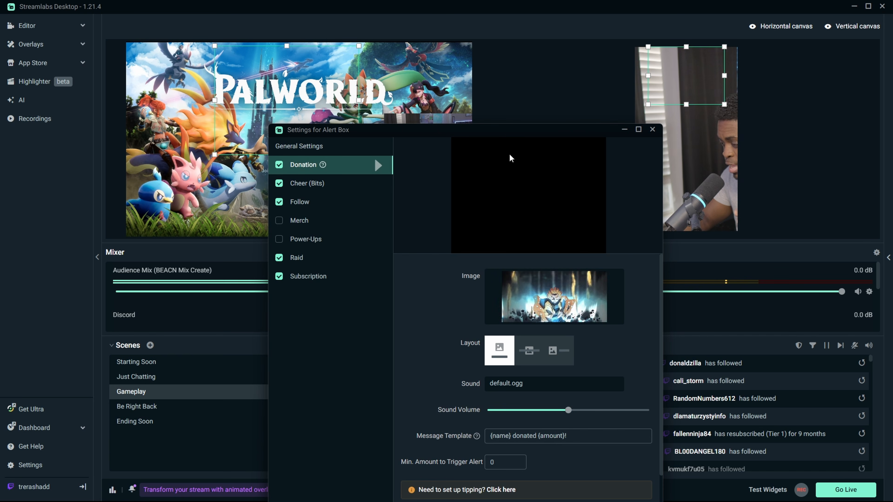
drag(509, 132, 480, 58)
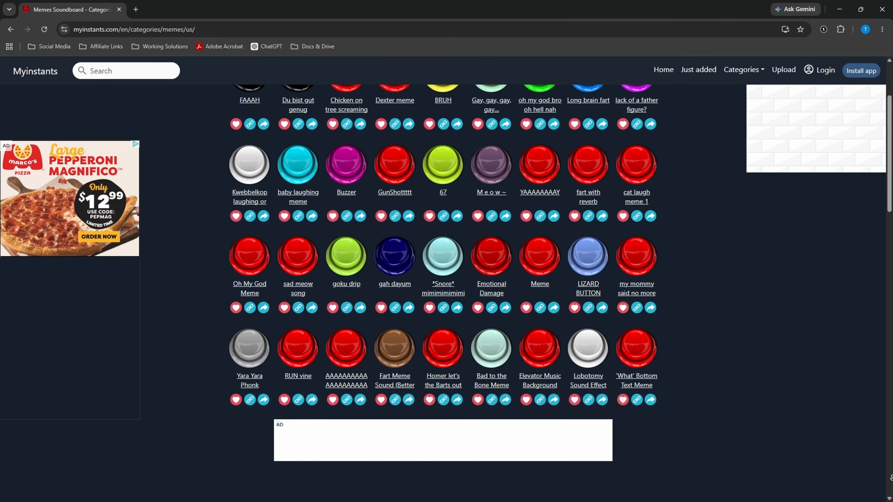
Step: Browse the meme sounds on the Myinstants soundboard page in the web browser
scroll(443, 246, down, 1)
scroll(443, 247, down, 5)
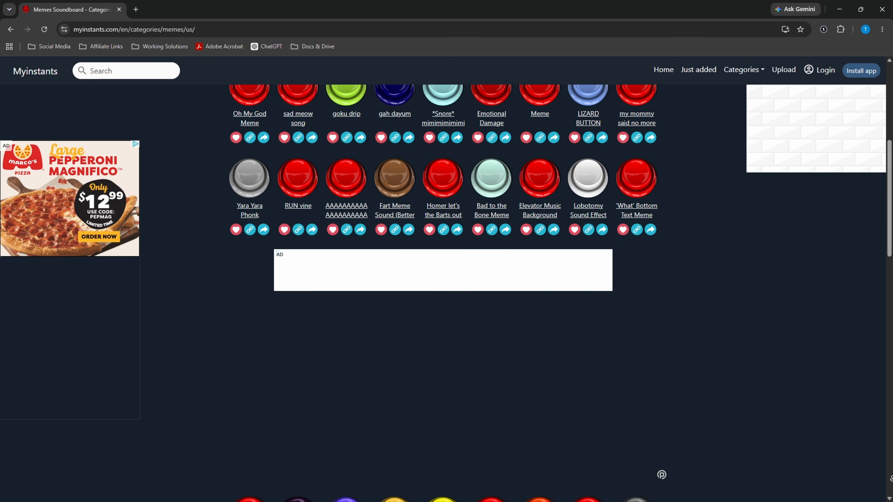
scroll(443, 246, down, 5)
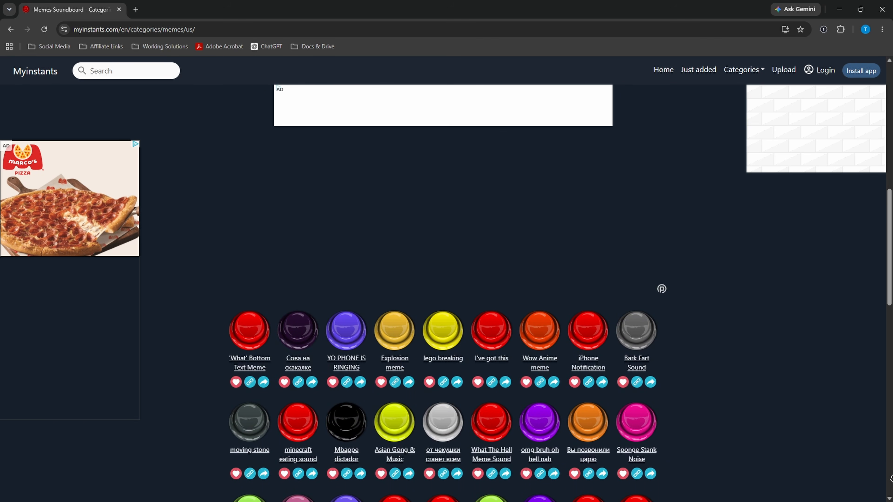
scroll(442, 246, down, 5)
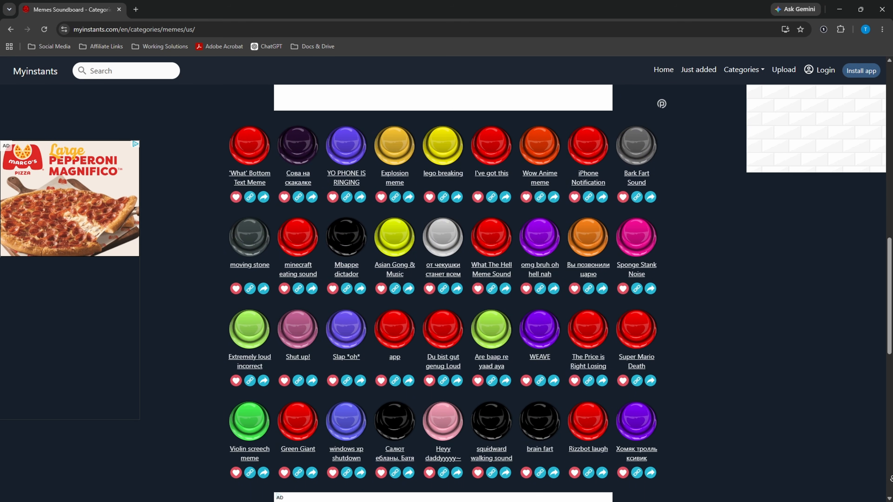
scroll(443, 247, down, 5)
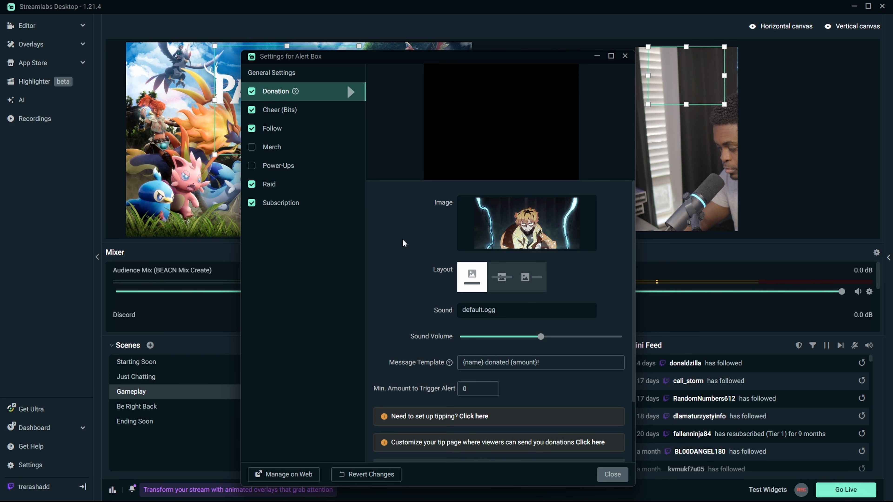
Step: Look through the Donation alert's animation, font and custom code options, and close the Alert Box settings
scroll(395, 433, down, 1)
click(385, 394)
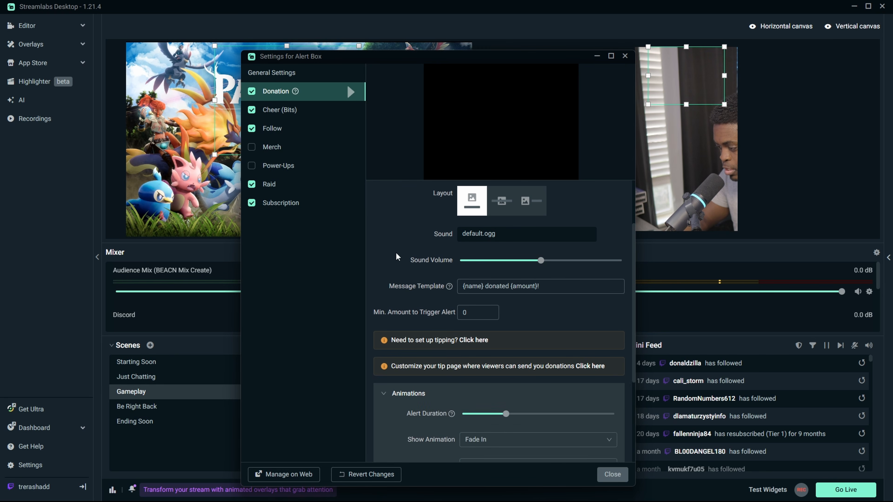
scroll(408, 299, down, 4)
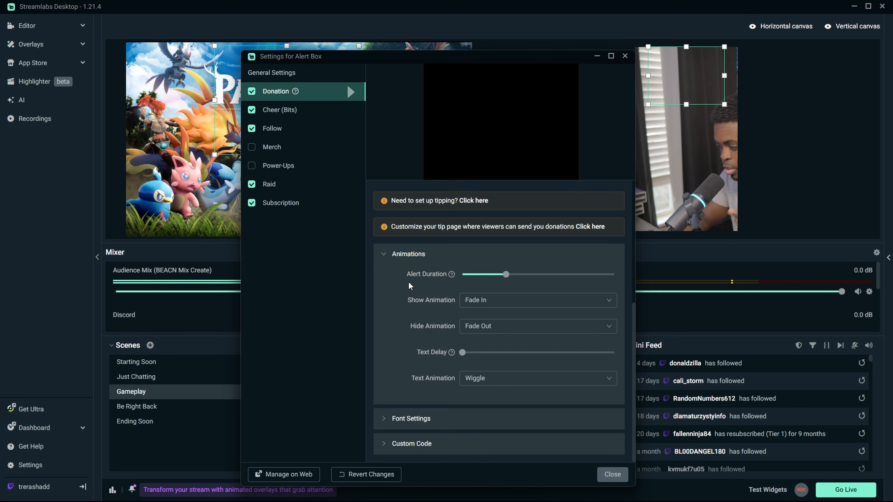
click(385, 424)
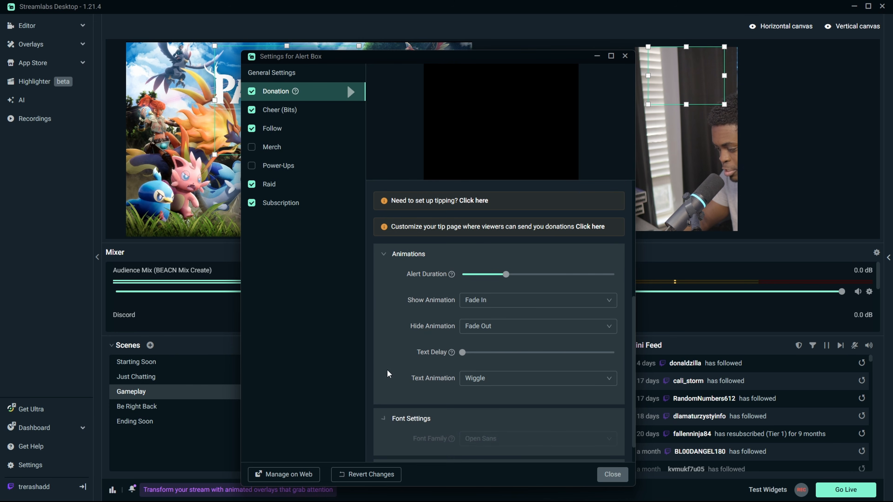
scroll(387, 373, down, 4)
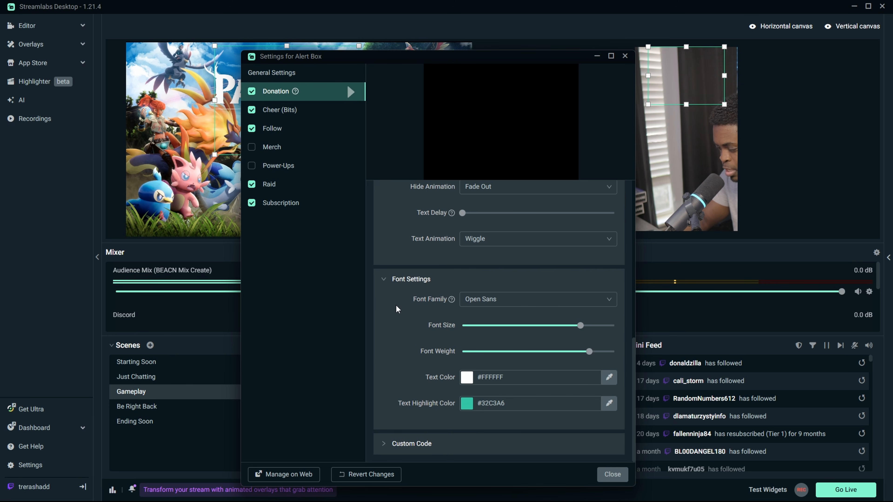
click(393, 444)
scroll(415, 436, down, 1)
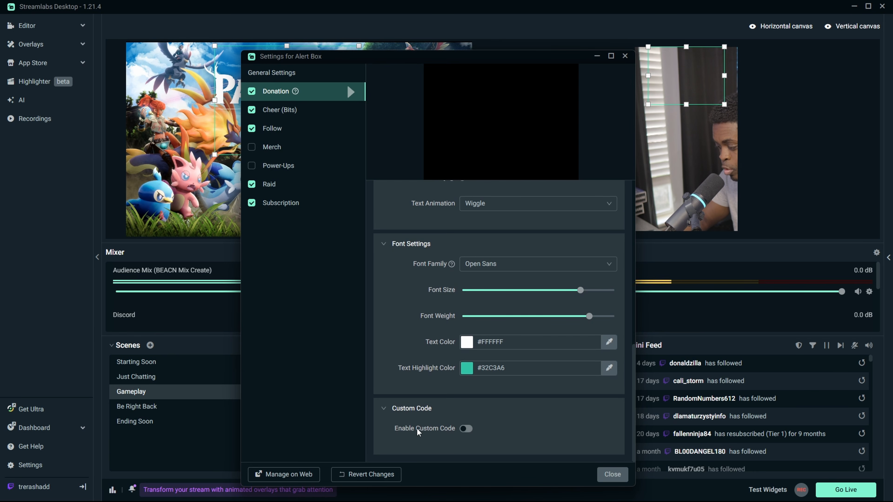
scroll(410, 276, up, 10)
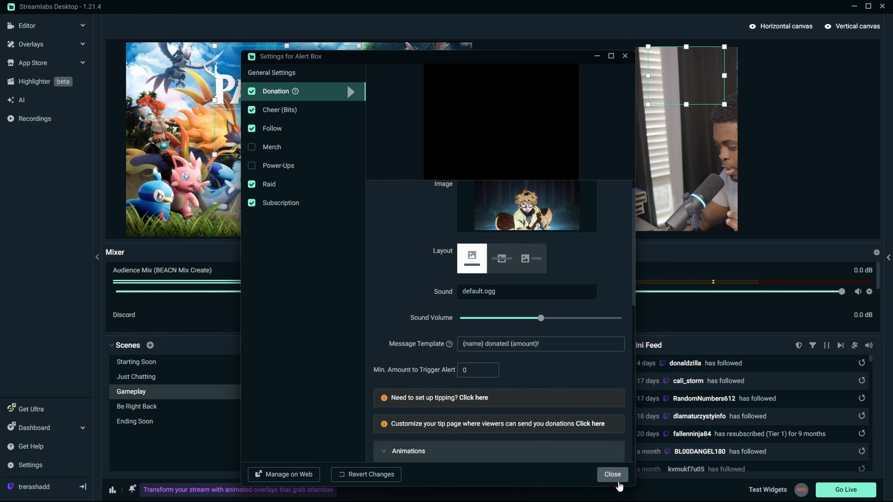
click(612, 474)
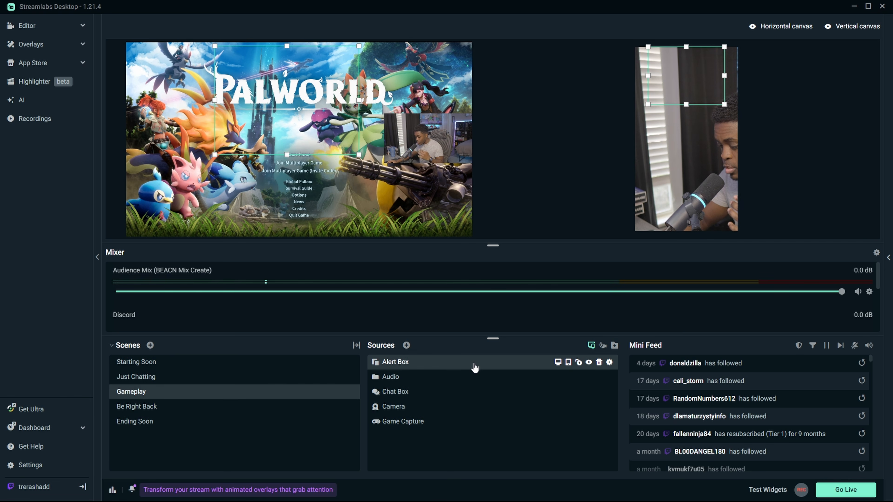
Step: Copy the Gameplay scene's Alert Box source into the Starting Soon, Just Chatting and Be Right Back scenes
click(252, 365)
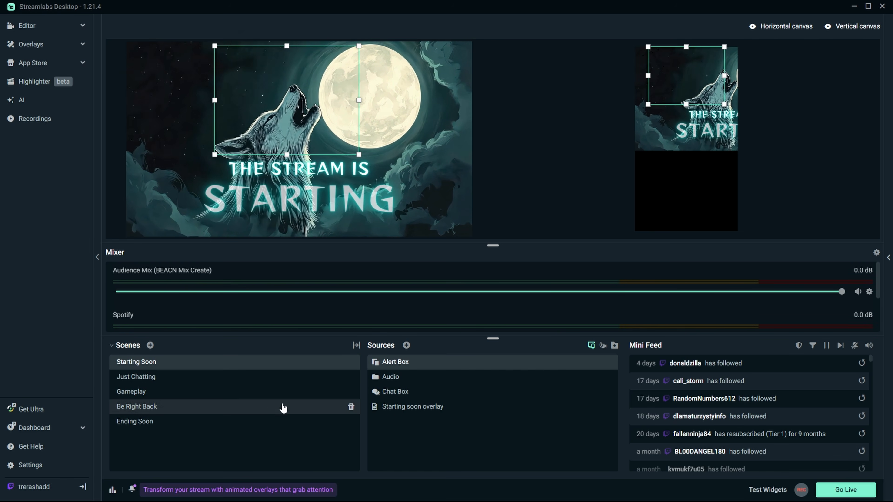
click(258, 377)
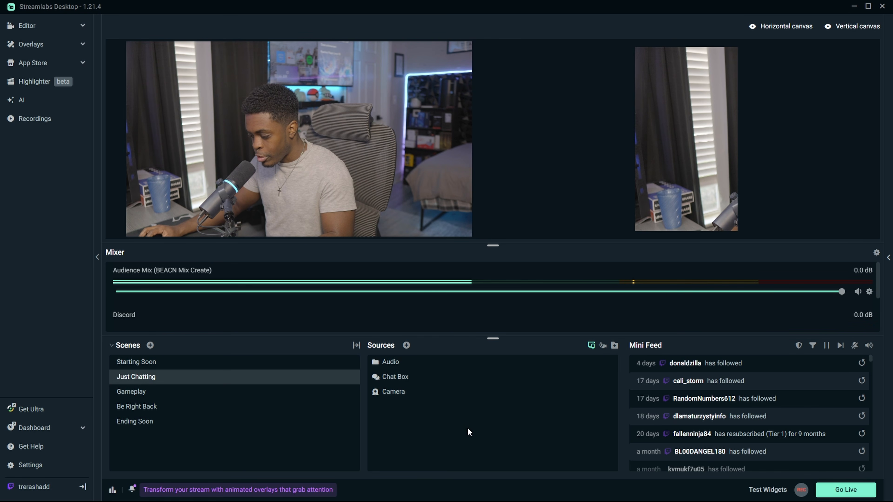
click(252, 409)
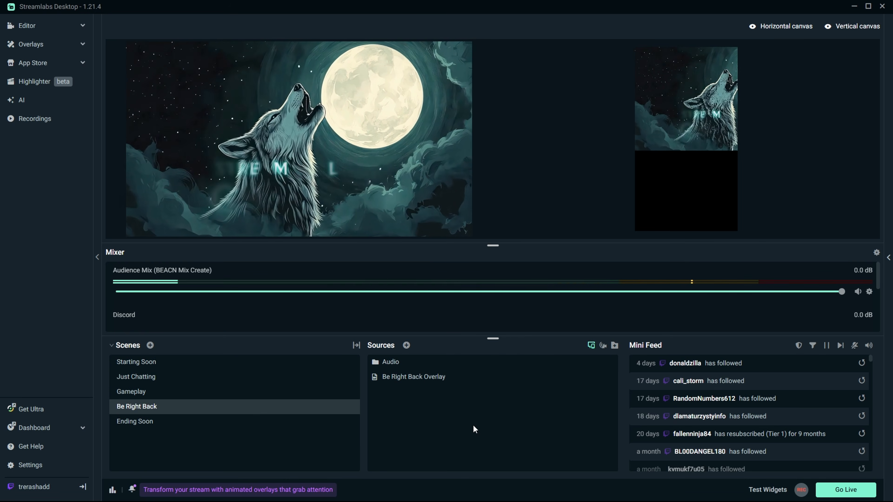
key(ctrl+v)
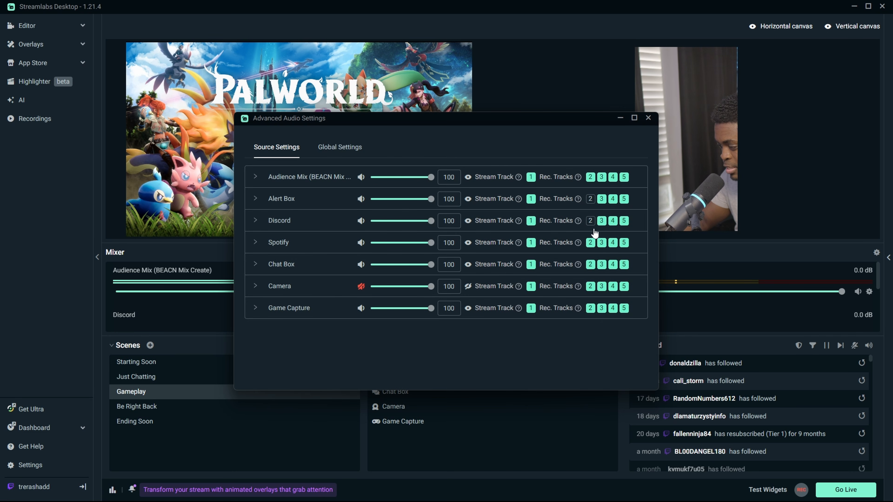
Step: In the advanced audio settings, remove Spotify, Chat Box, Camera and Game Capture from recording track 2 and limit Audience Mix to that track
click(590, 264)
click(590, 286)
click(590, 308)
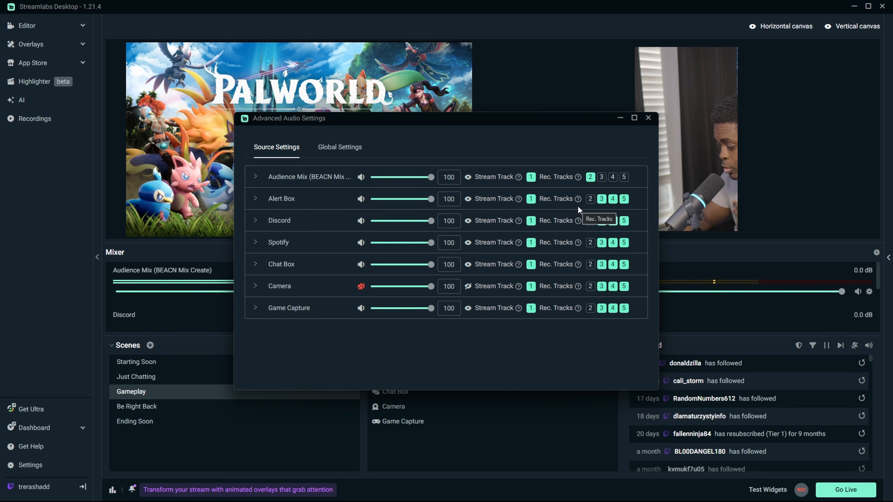
Step: Remove Alert Box from recording tracks 3, 4 and 5, and keep Discord on recording track 3 only
click(602, 199)
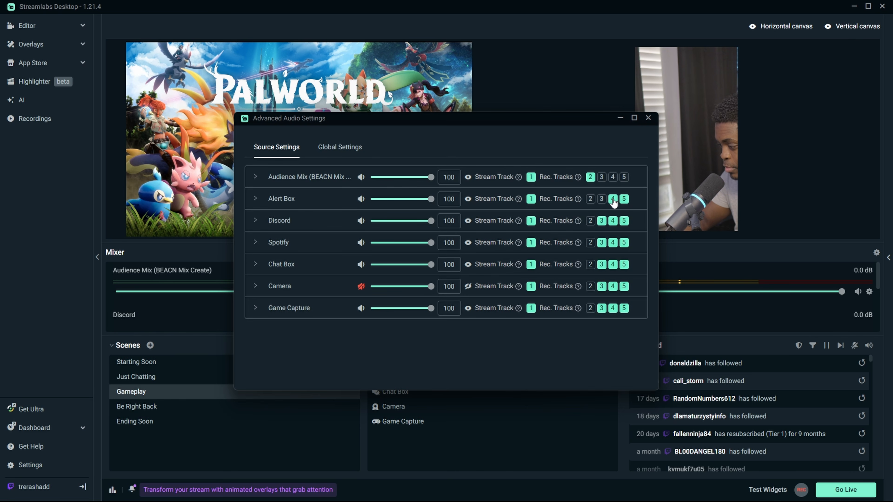
click(613, 199)
click(622, 199)
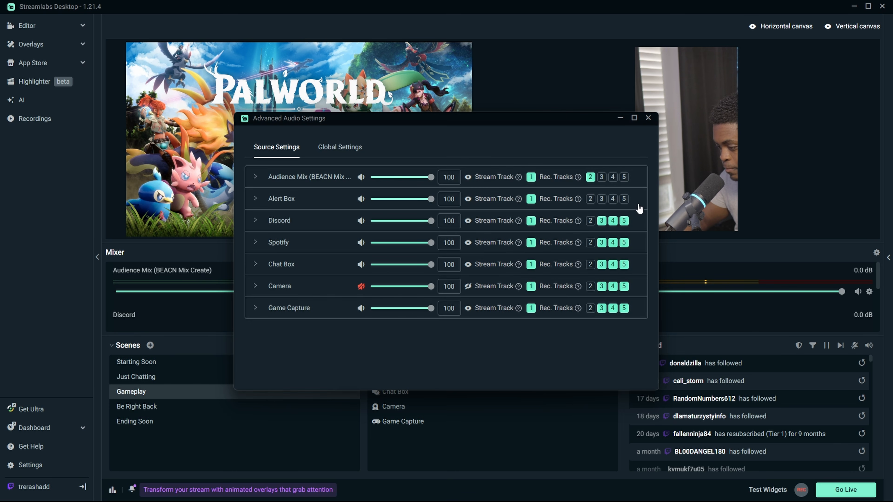
click(613, 221)
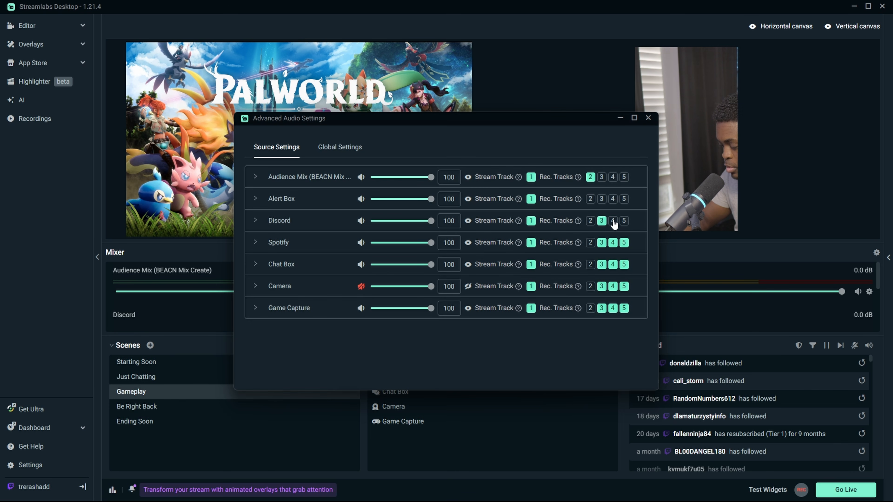
click(613, 222)
click(613, 220)
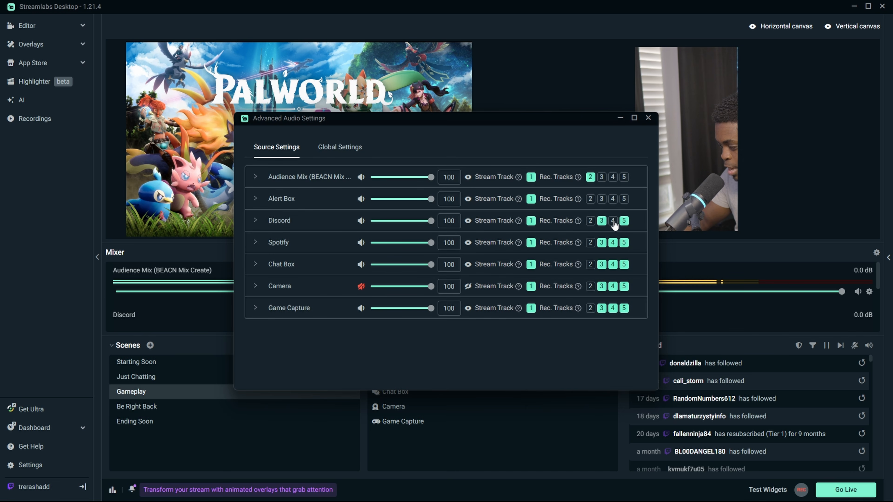
click(624, 220)
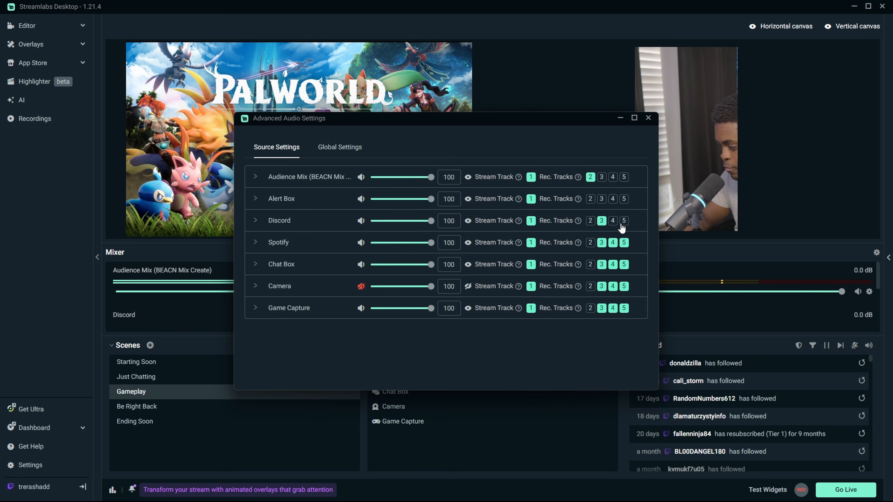
Step: Keep Spotify on recording track 4 only and Game Capture on track 5 only, and remove Chat Box and Camera from all recording tracks
click(601, 243)
click(602, 265)
click(601, 286)
click(602, 308)
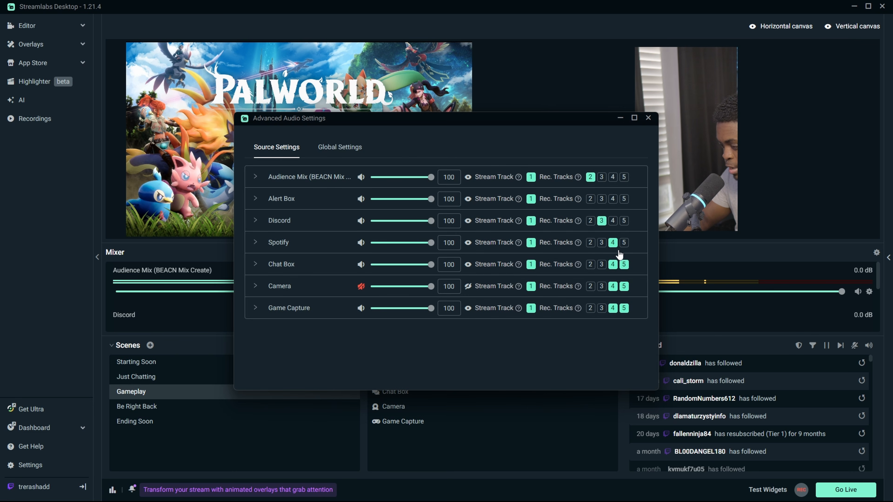
click(613, 265)
click(612, 286)
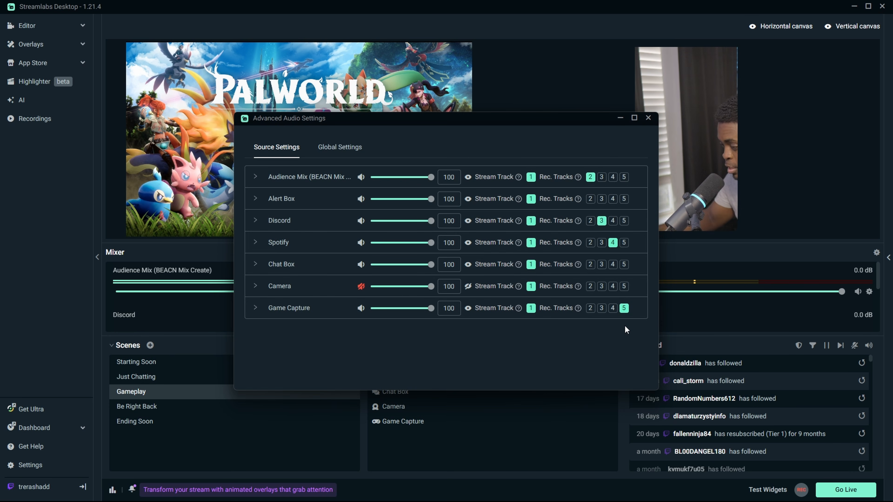
Step: Enable the Twitch VOD track in the global audio settings and close the advanced audio settings
click(338, 147)
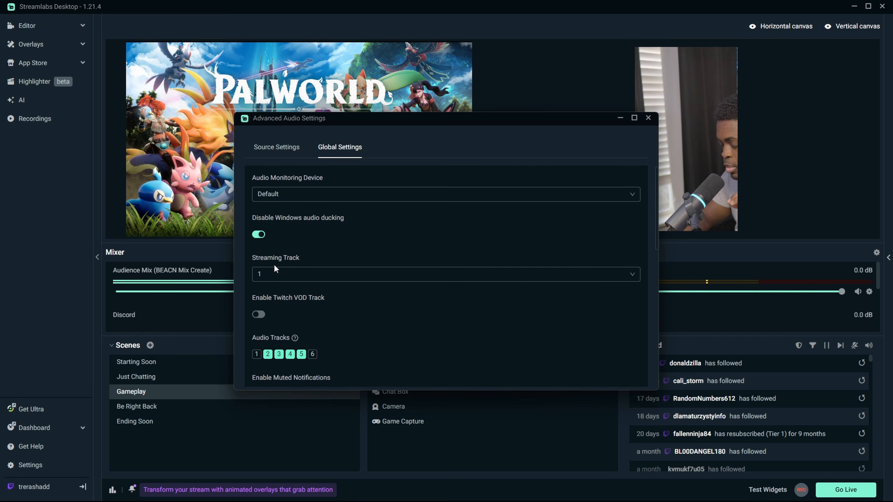
click(258, 316)
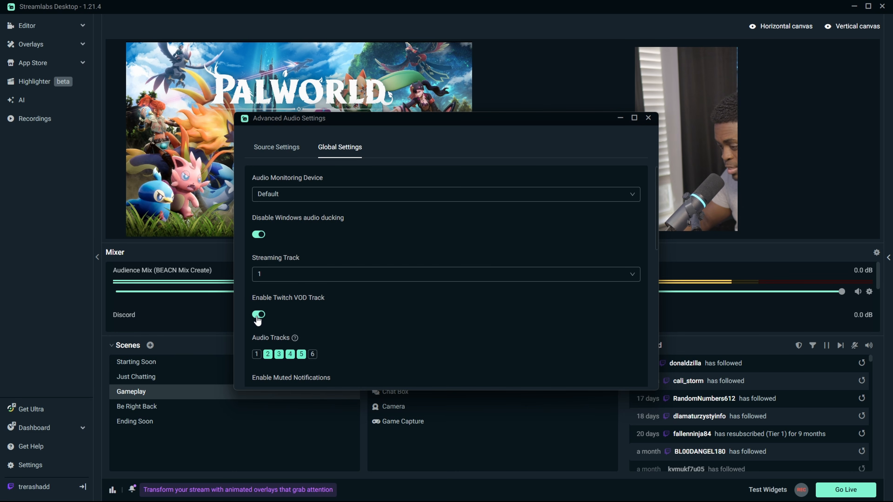
click(648, 118)
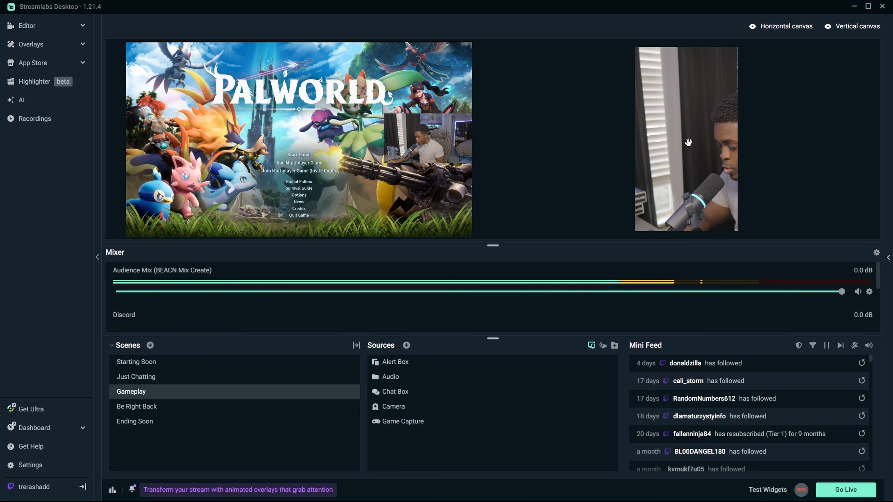
Step: On the vertical canvas, shrink the Camera and place it above the gameplay, and hide the Alert Box there
click(700, 163)
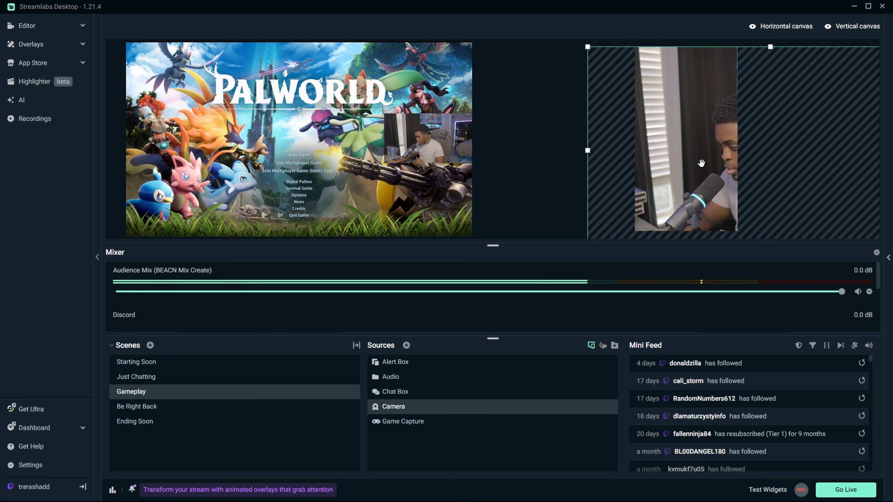
drag(771, 47, 770, 177)
drag(769, 213, 690, 91)
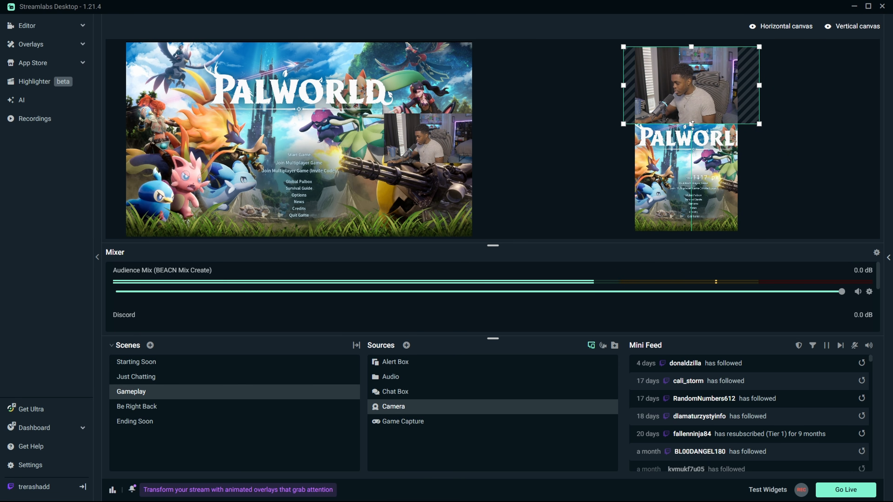
drag(690, 124, 738, 106)
click(776, 150)
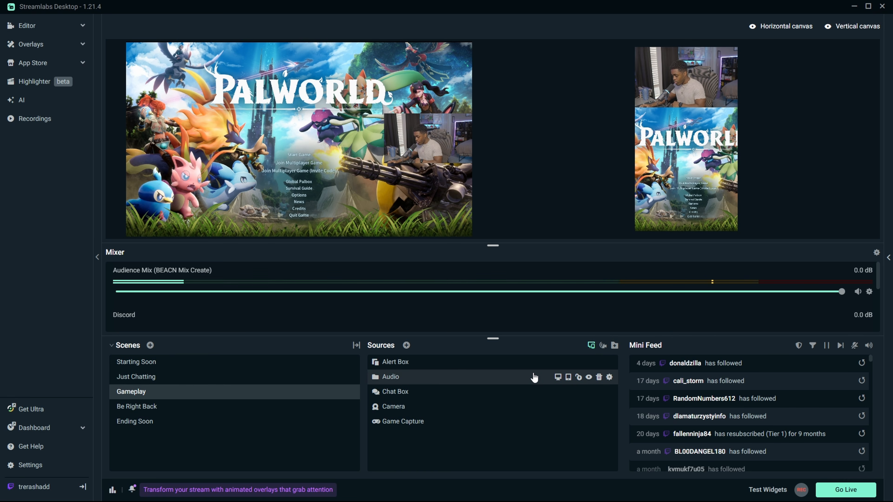
click(569, 363)
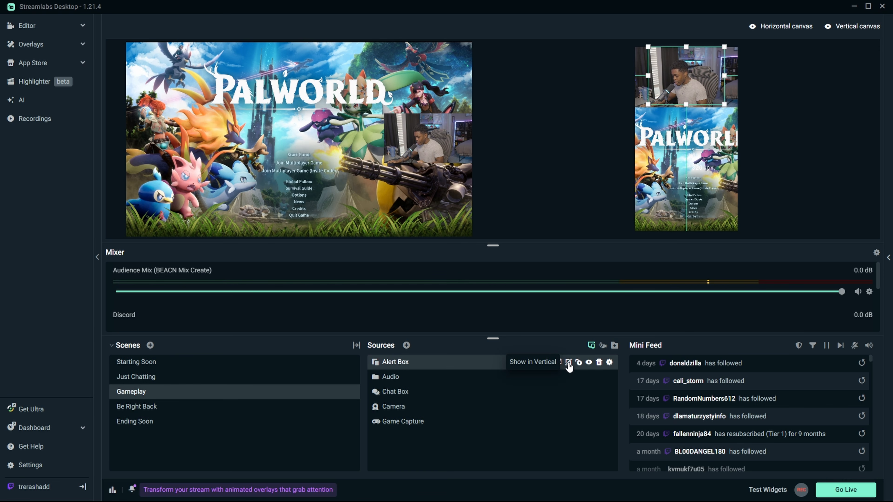
click(570, 223)
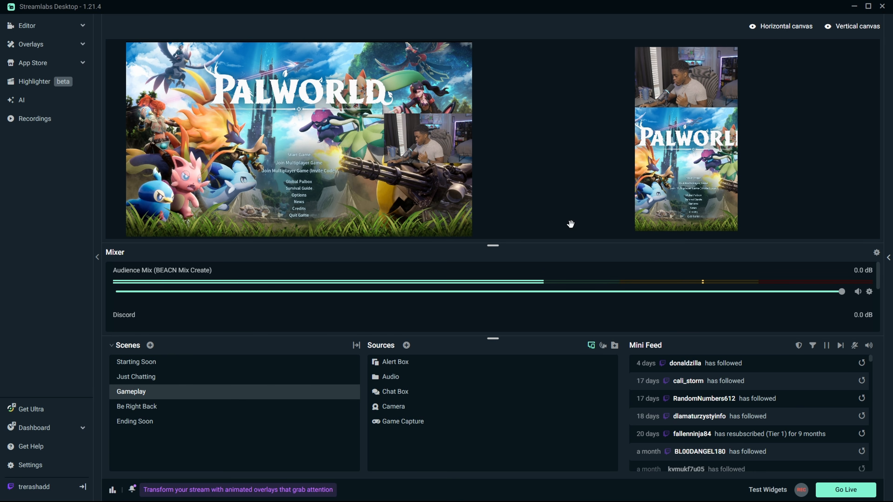
Step: Open the Go Live setup, review the stream destinations that can be connected, and enable TikTok alongside Twitch
click(839, 493)
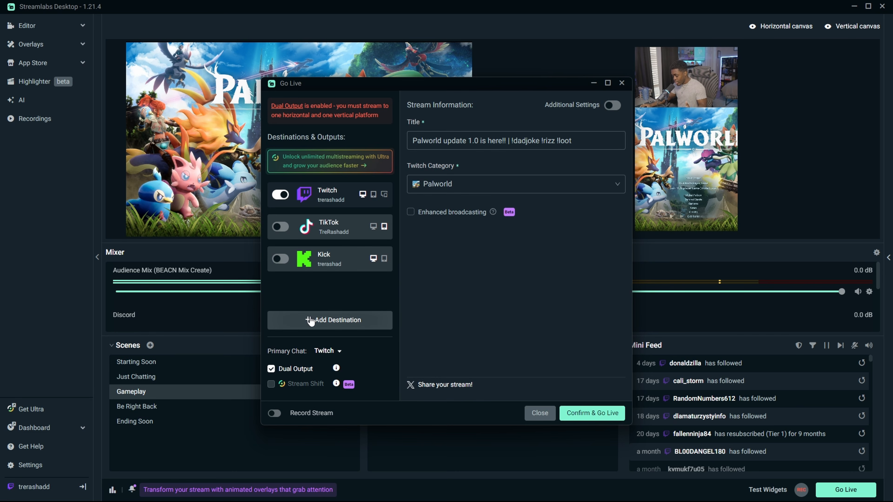
click(336, 325)
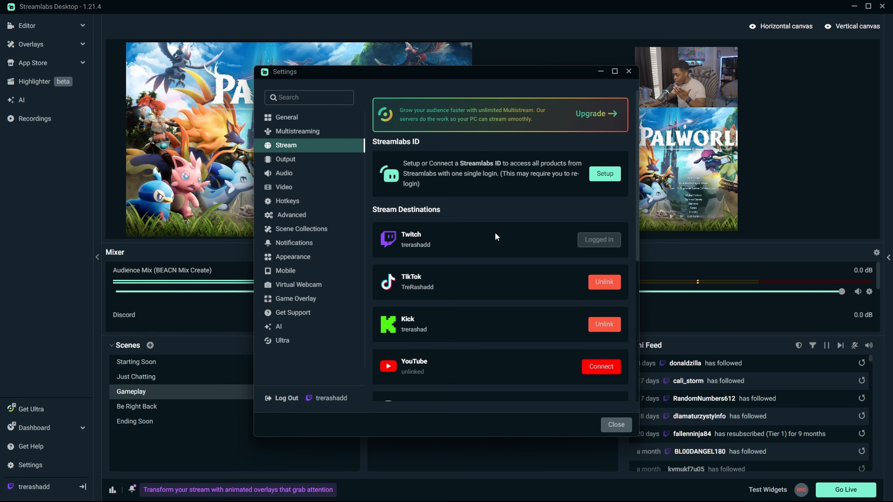
scroll(495, 232, down, 4)
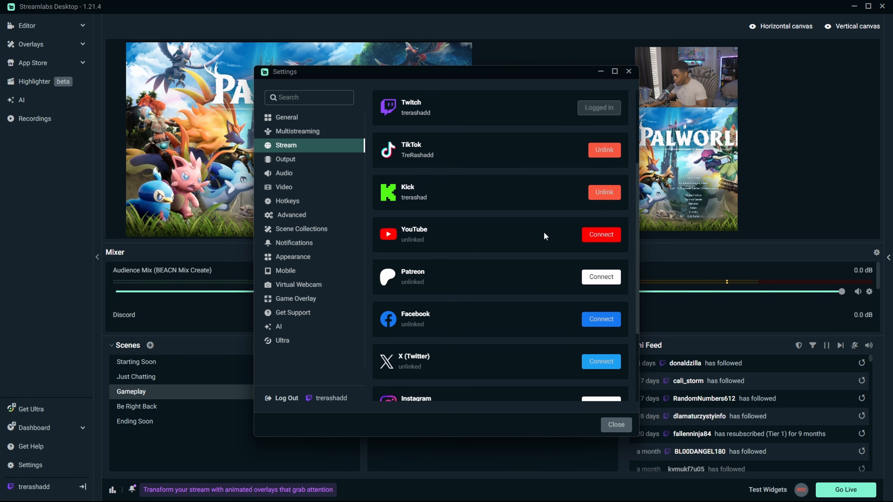
scroll(544, 234, up, 1)
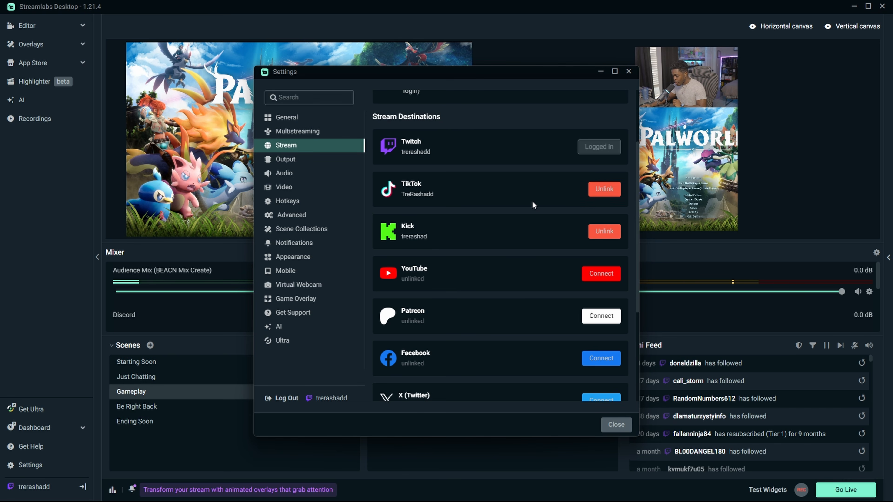
scroll(531, 201, down, 1)
click(616, 425)
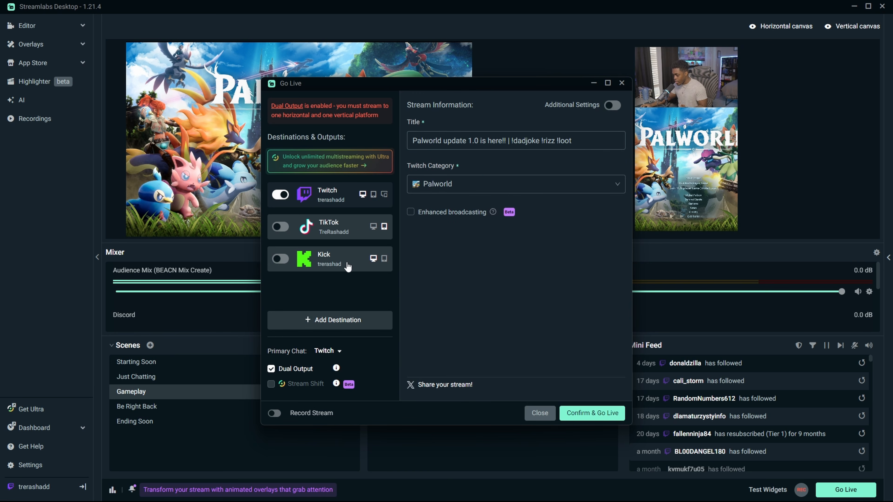
click(280, 227)
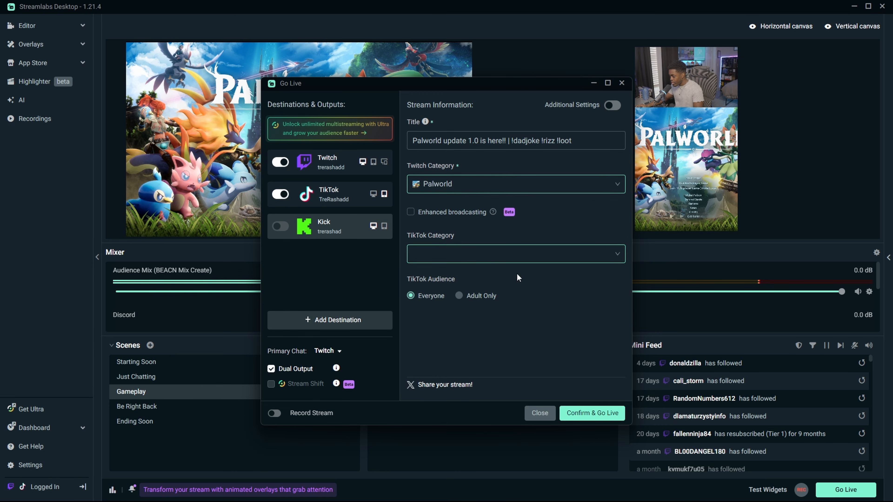